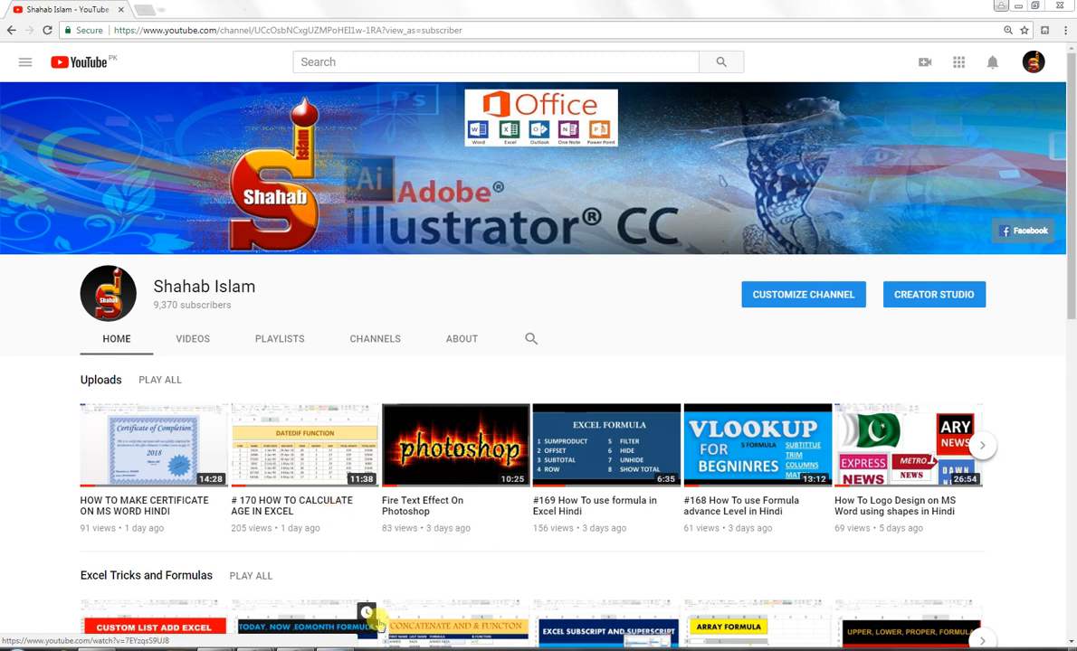
Step: Switch to Photoshop and create a new 800 × 600 pixel RGB document at 100 pixels/inch with a white background
left_click(335, 648)
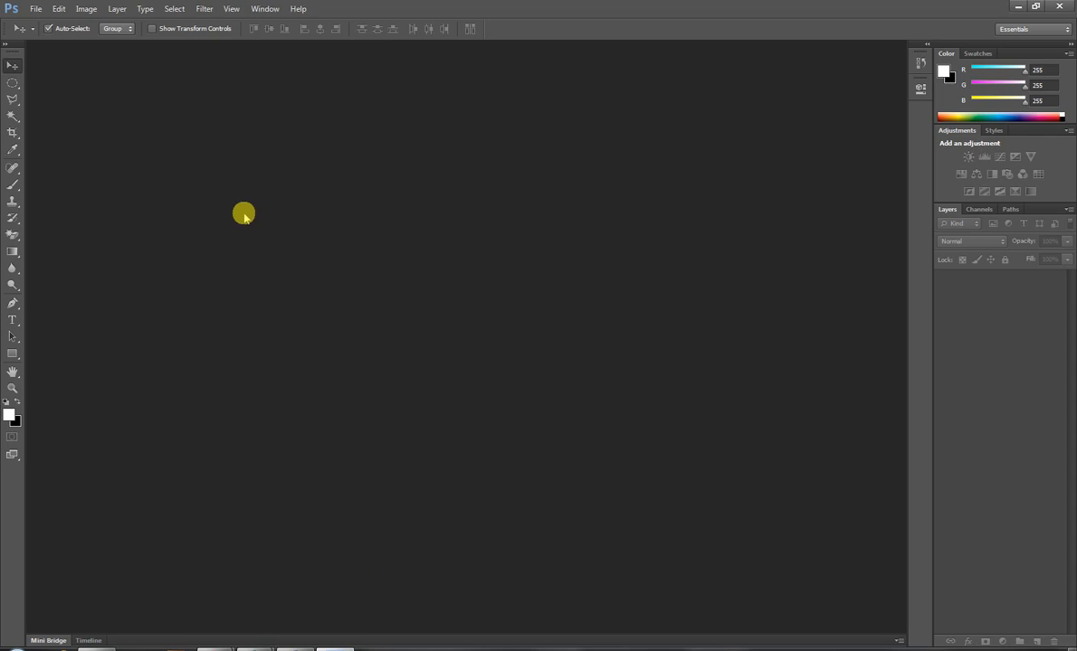
left_click(36, 9)
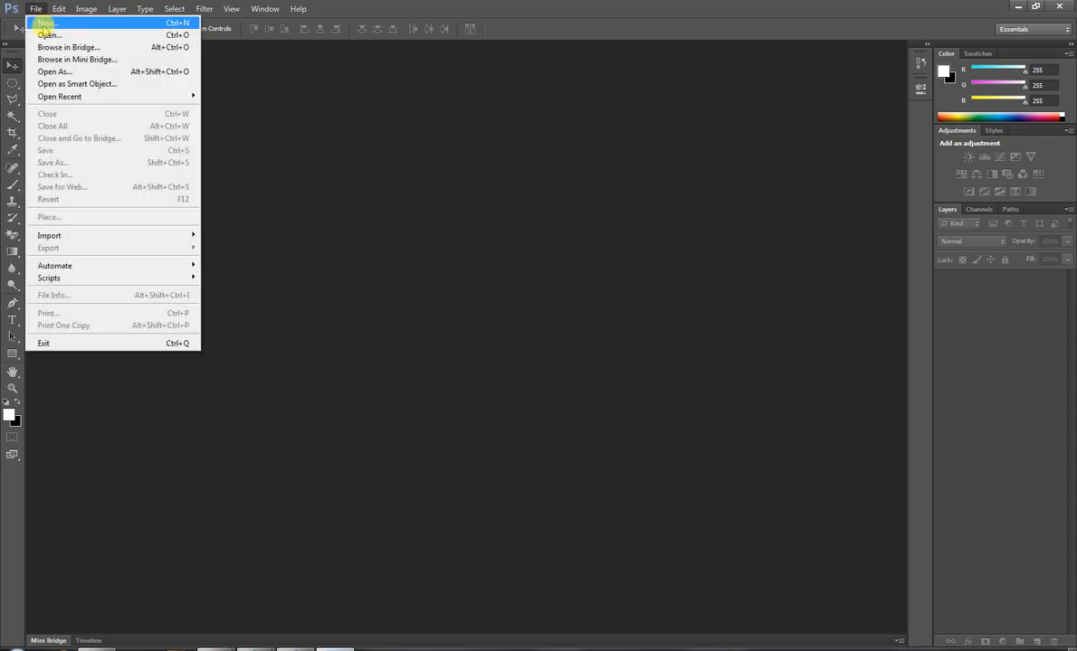
left_click(46, 23)
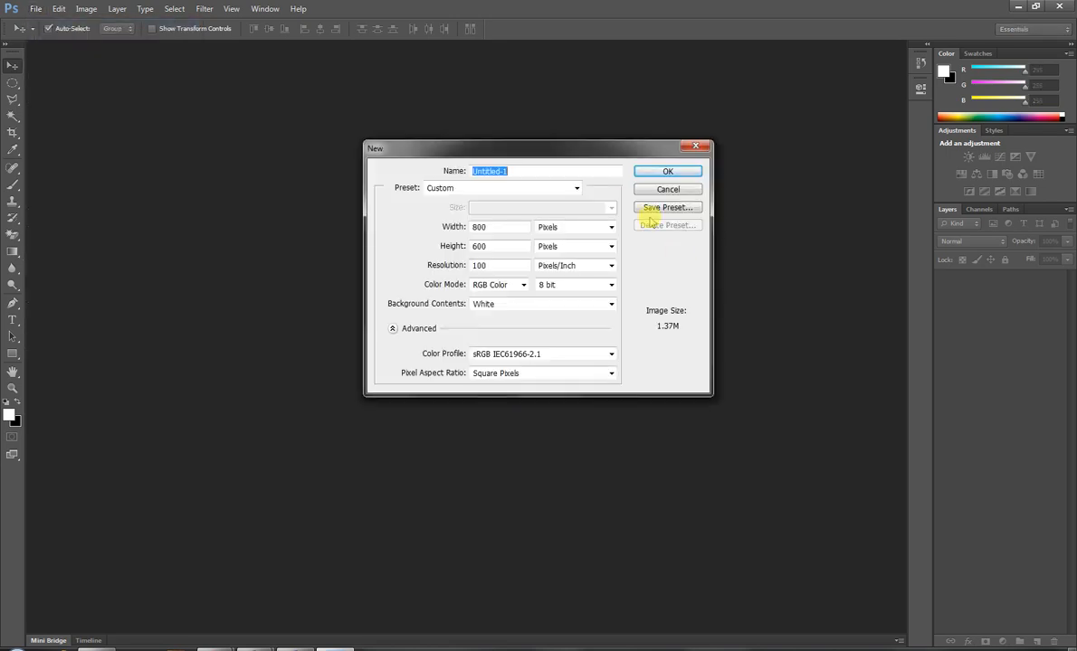
left_click_drag(562, 154, 459, 231)
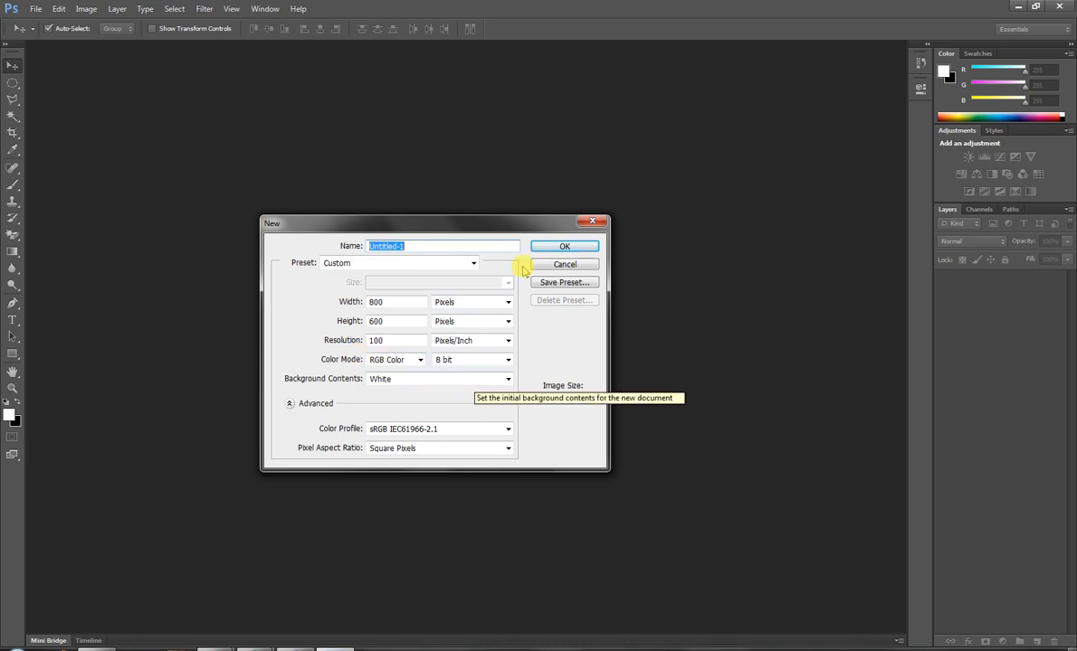
left_click(557, 244)
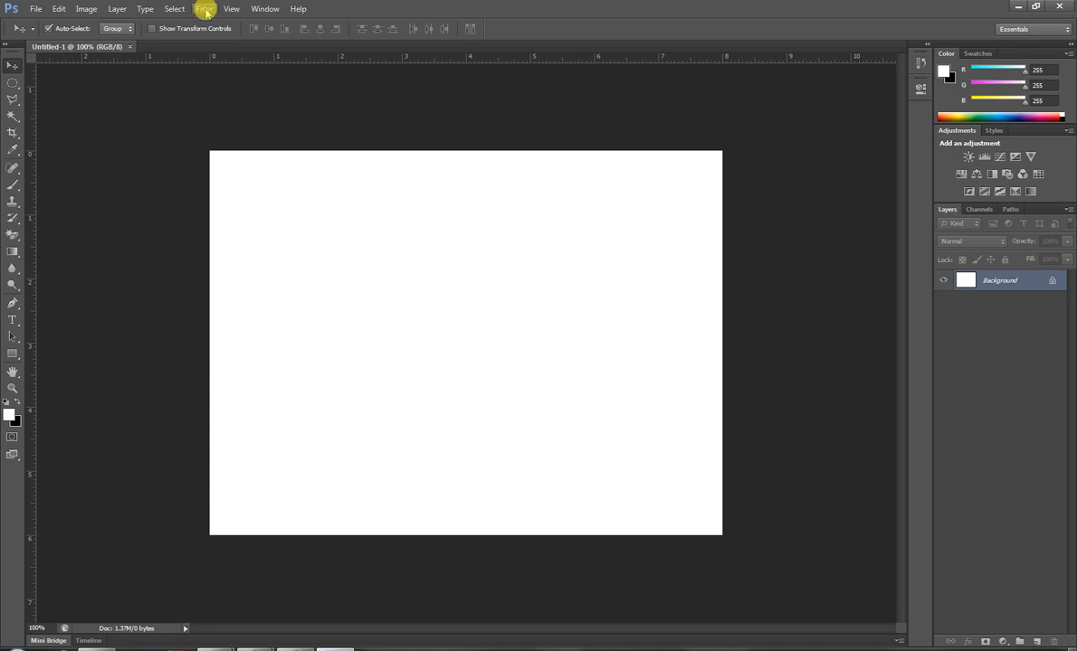
left_click(265, 9)
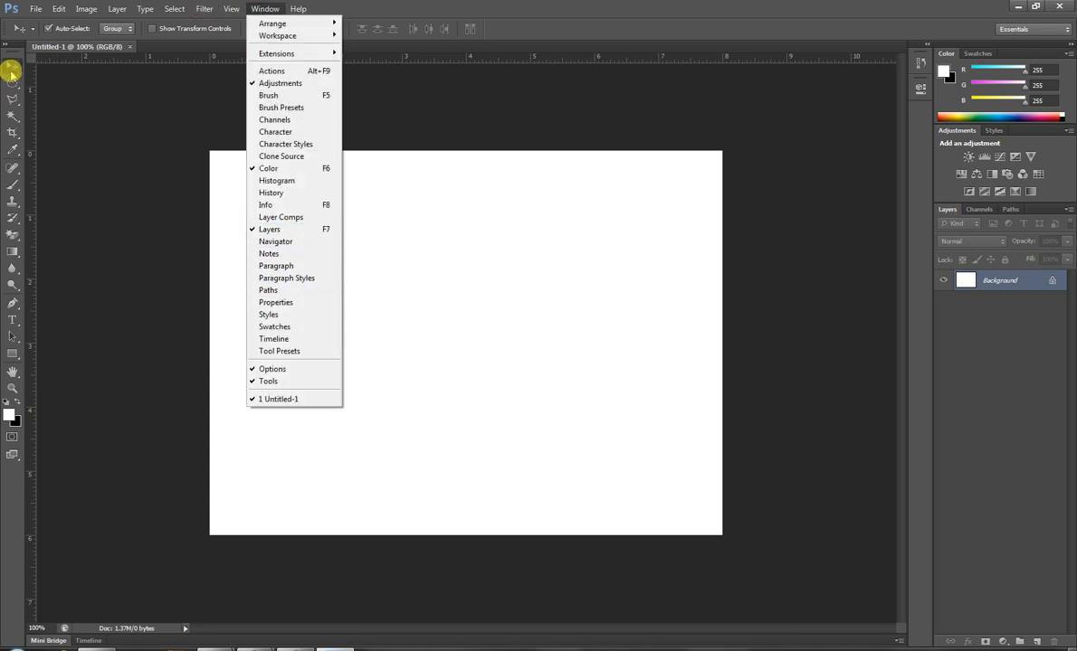
left_click(10, 47)
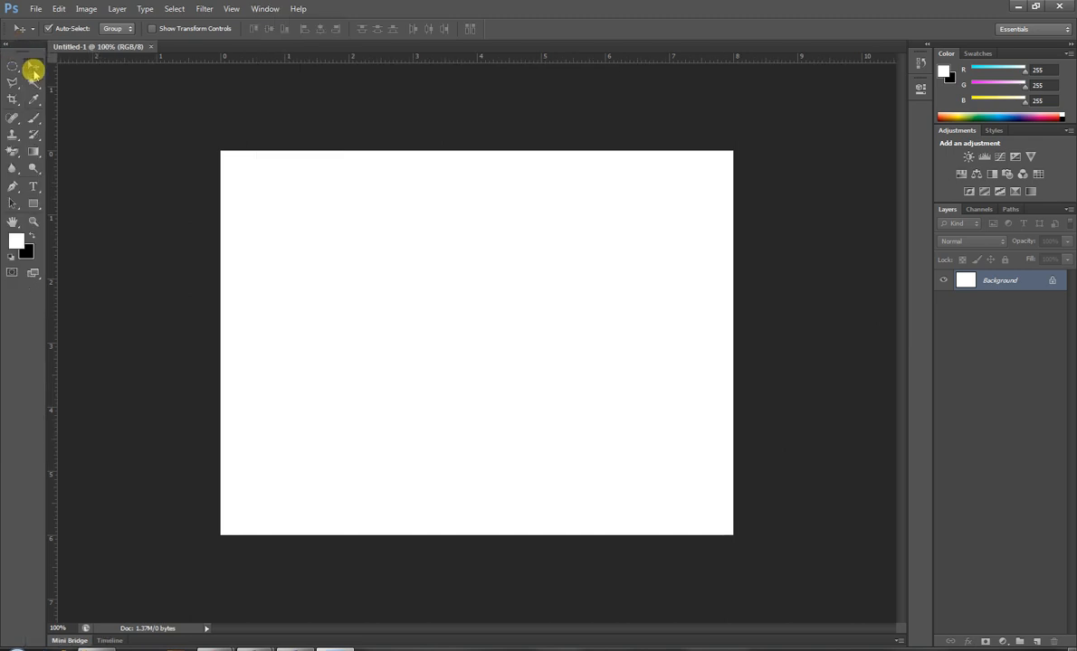
left_click(5, 47)
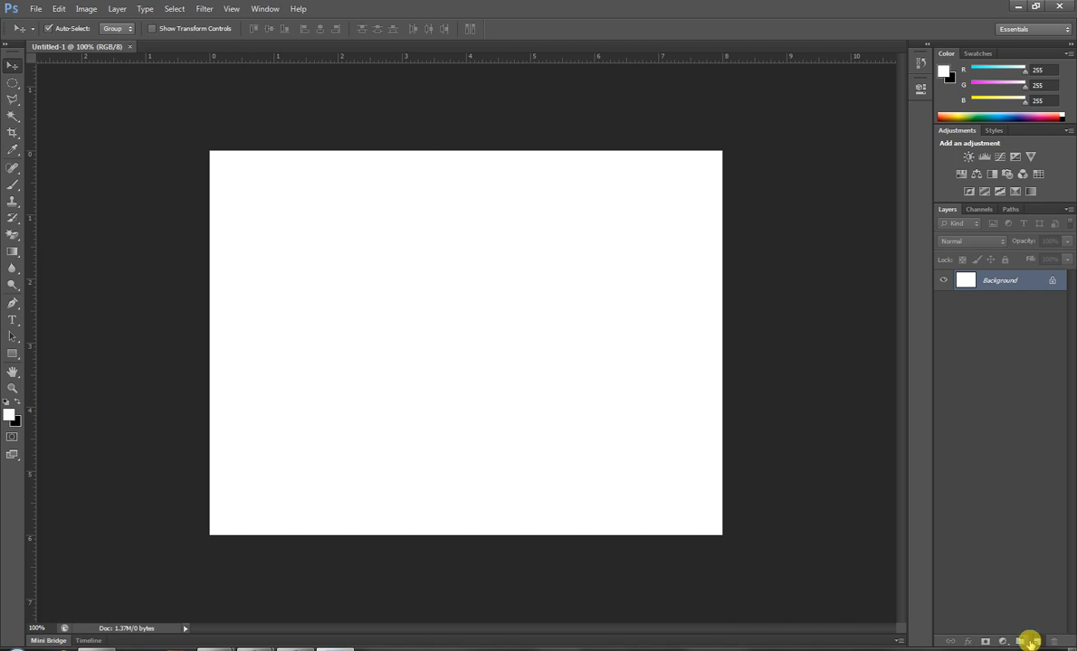
Step: Add a new layer and draw a rectangular marquee selection about 5.11 × 4.51 in around the middle of the canvas
left_click(1031, 642)
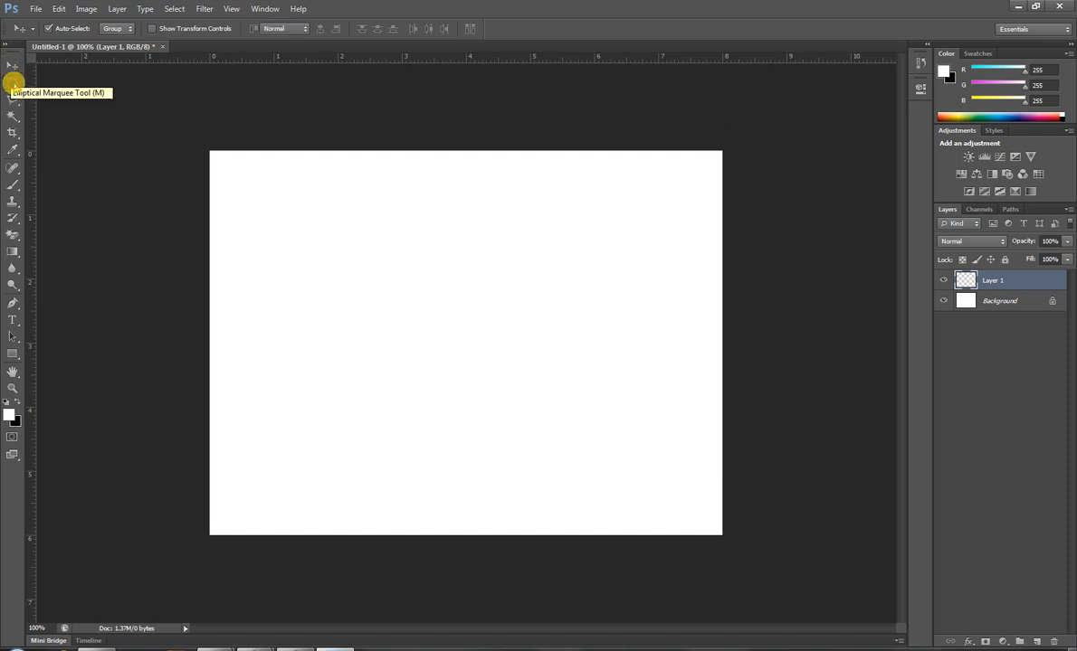
left_click(13, 84)
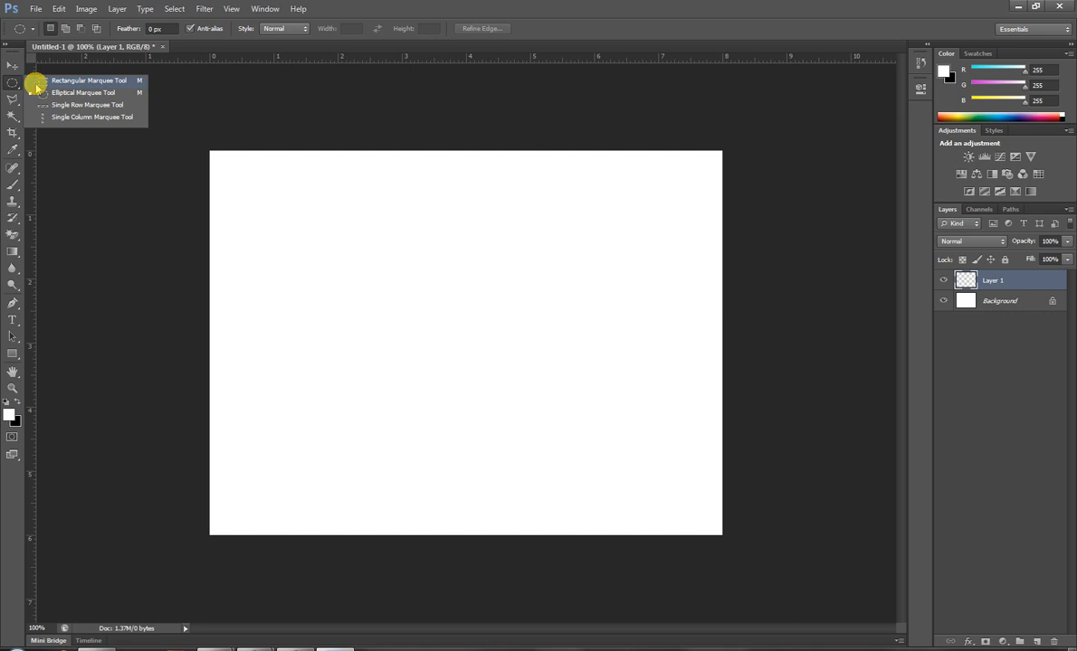
left_click(36, 83)
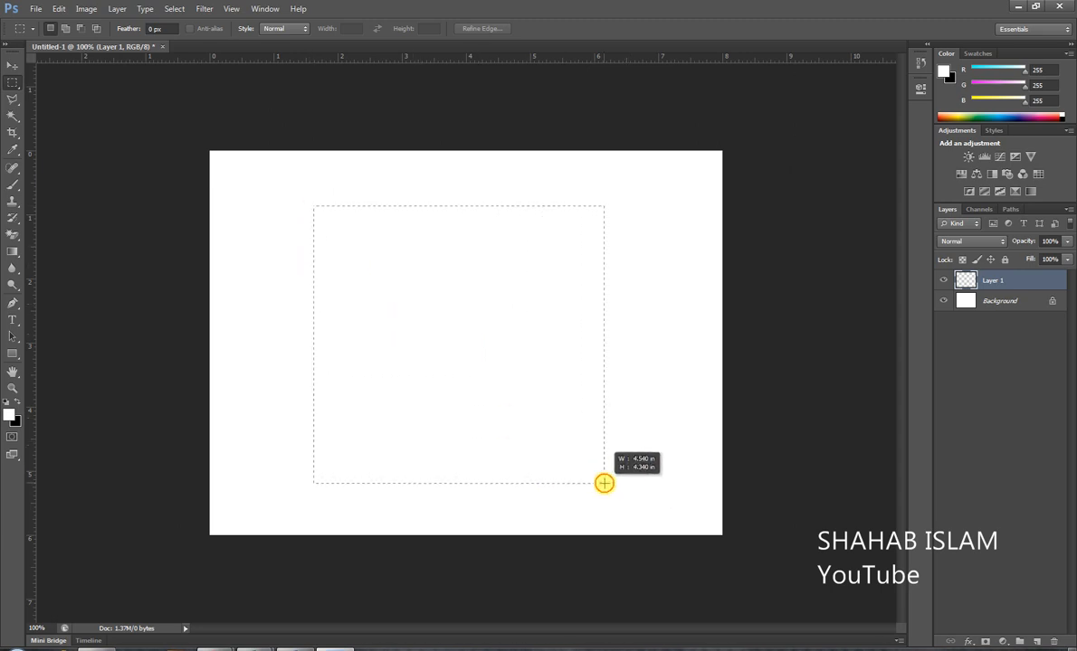
left_click_drag(603, 483, 640, 494)
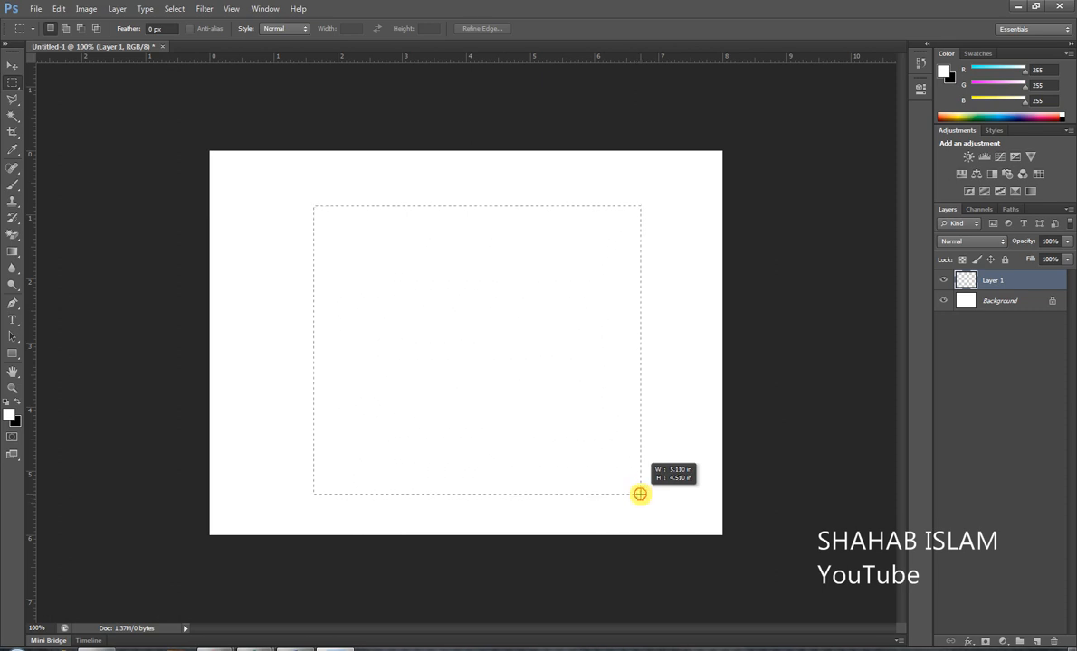
left_click_drag(640, 494, 640, 494)
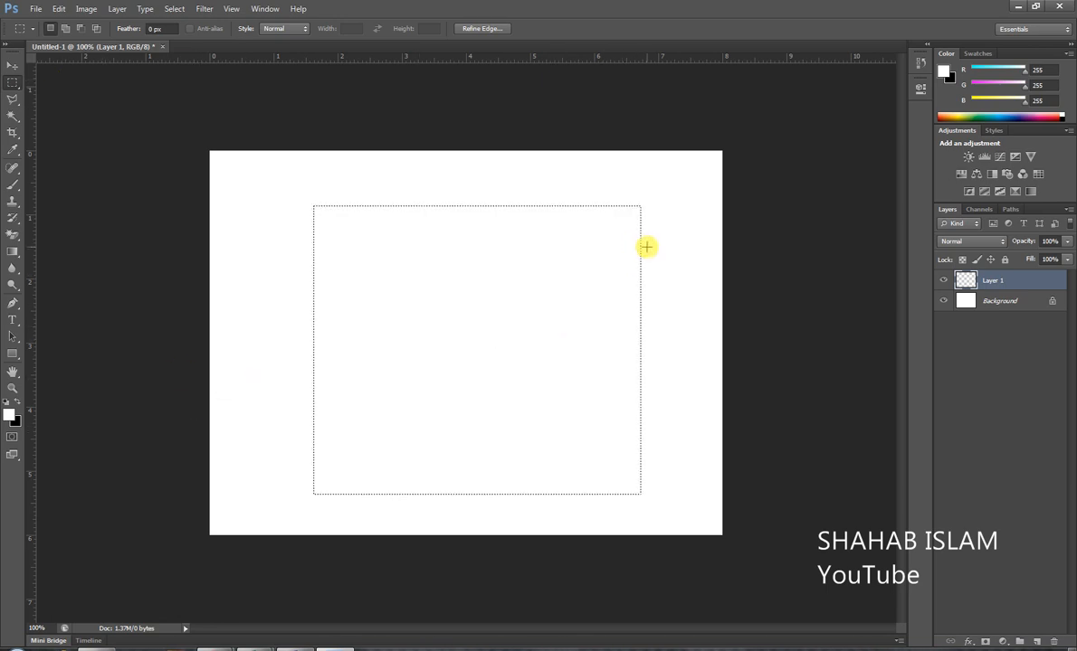
left_click_drag(647, 222, 644, 216)
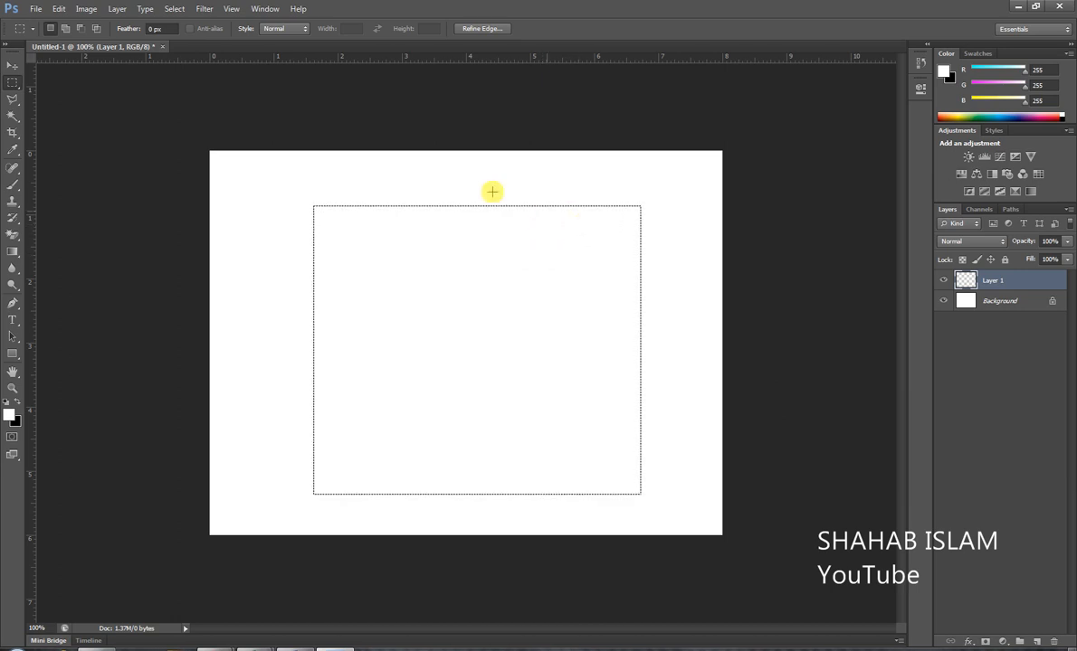
Step: Stroke the rectangular selection with a 2 px black (000000) line at Center location, and deselect it
left_click(60, 9)
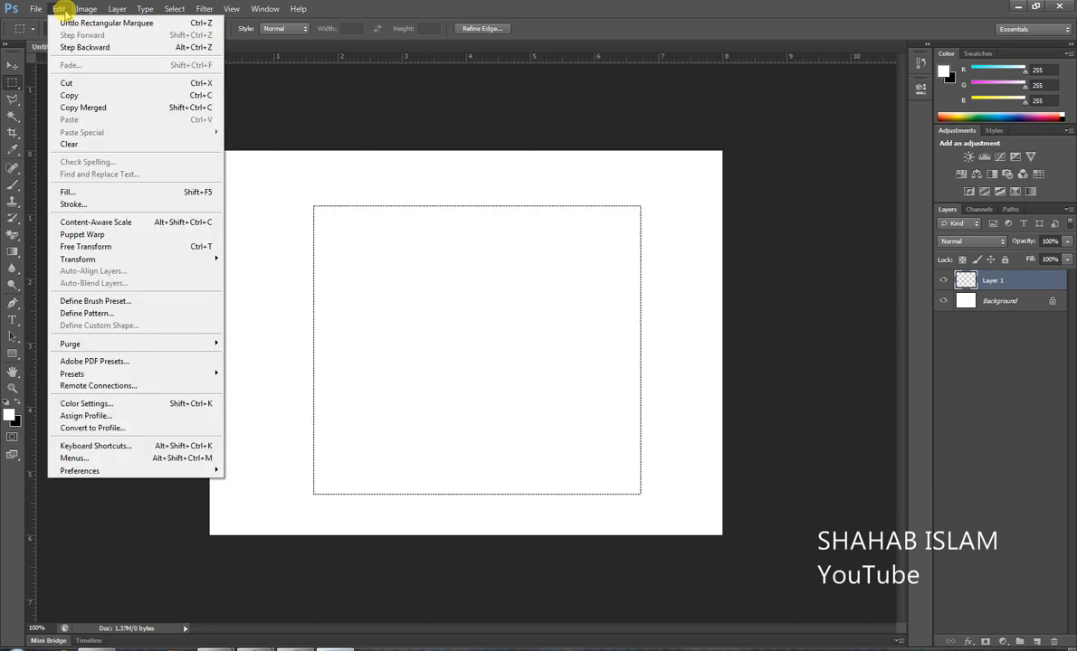
left_click(154, 206)
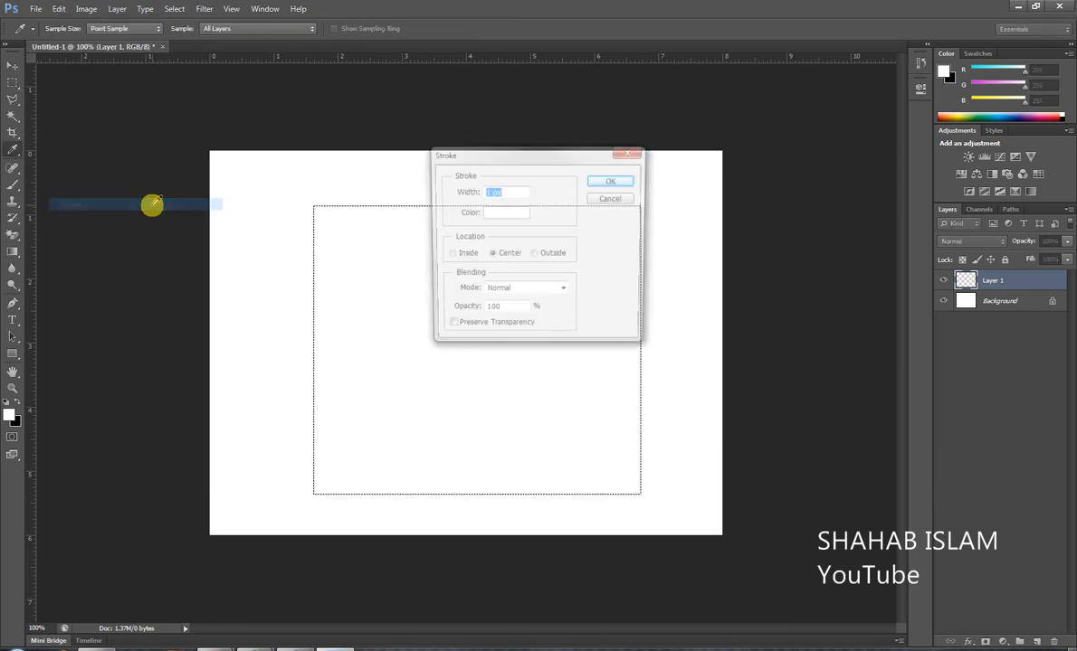
left_click(485, 190)
double_click(485, 191)
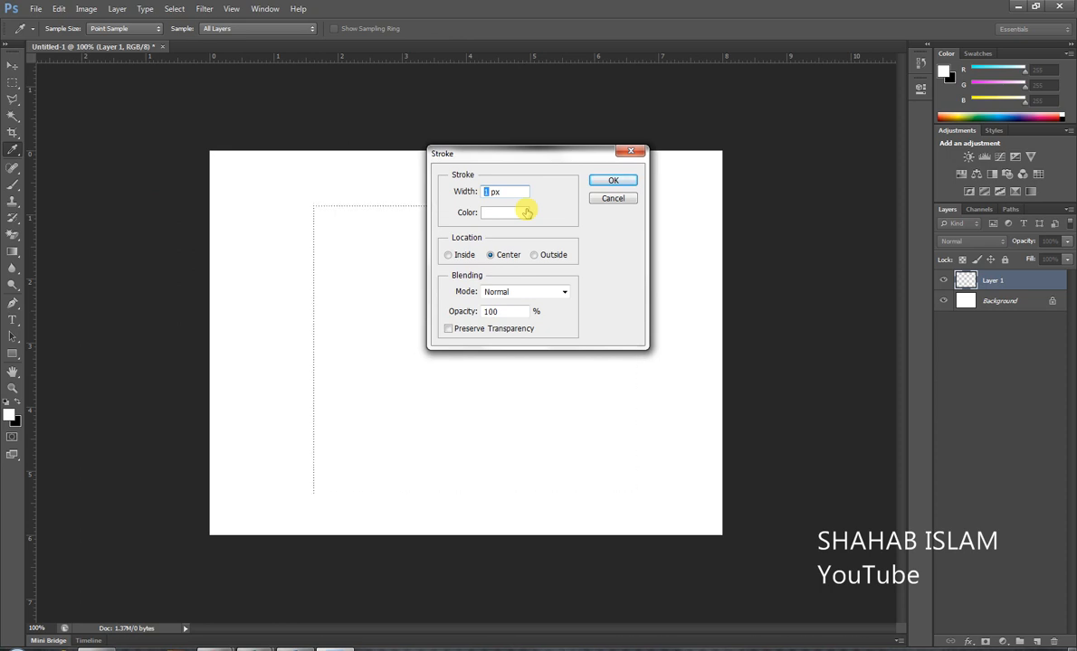
type("2")
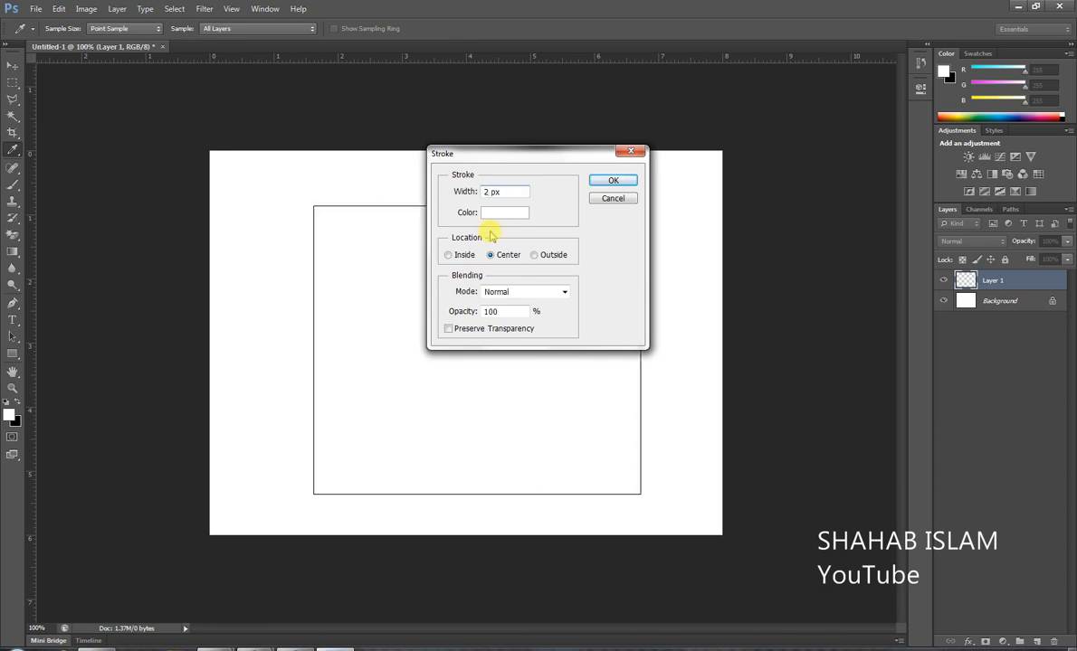
left_click(489, 213)
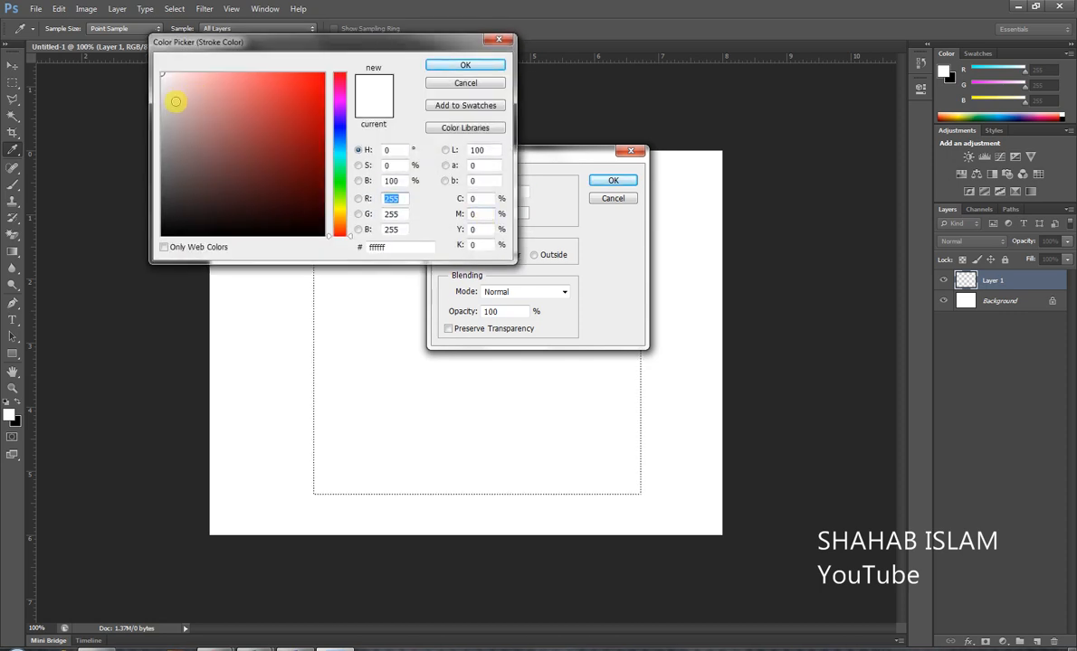
mouse_move(176, 96)
left_mouse_down()
mouse_move(181, 182)
mouse_move(235, 176)
mouse_move(164, 238)
left_mouse_up()
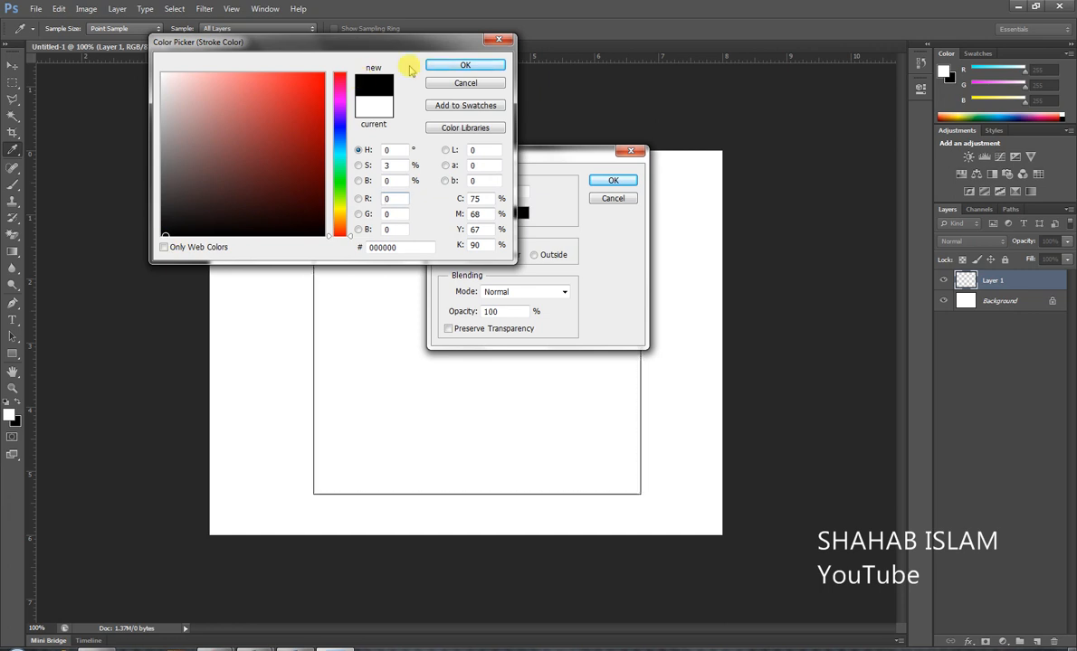
left_click(460, 67)
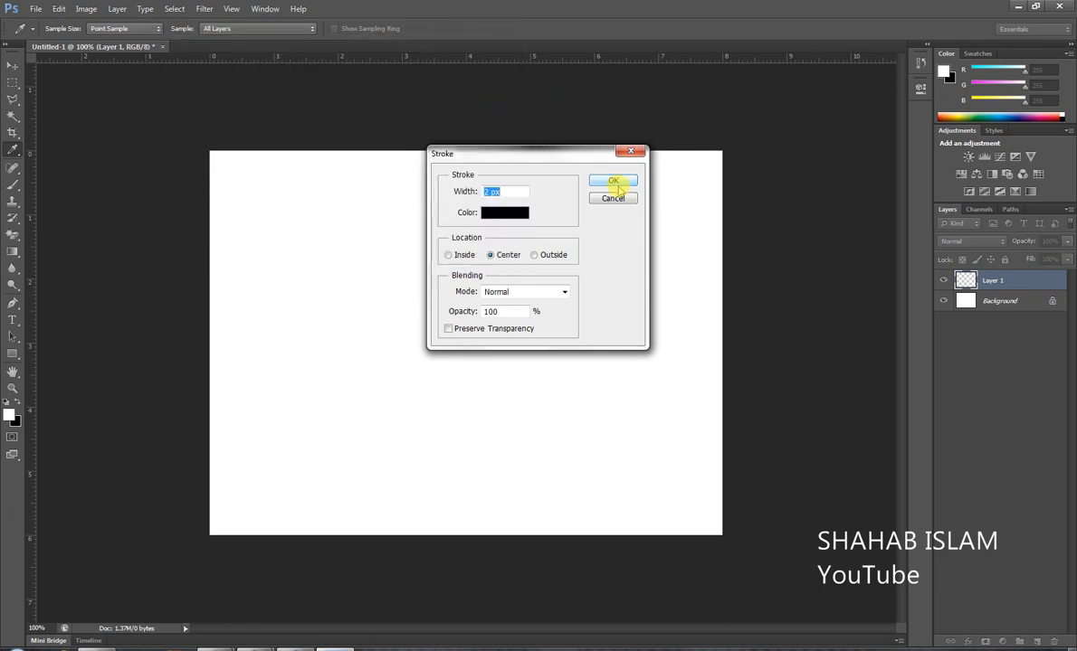
left_click(613, 182)
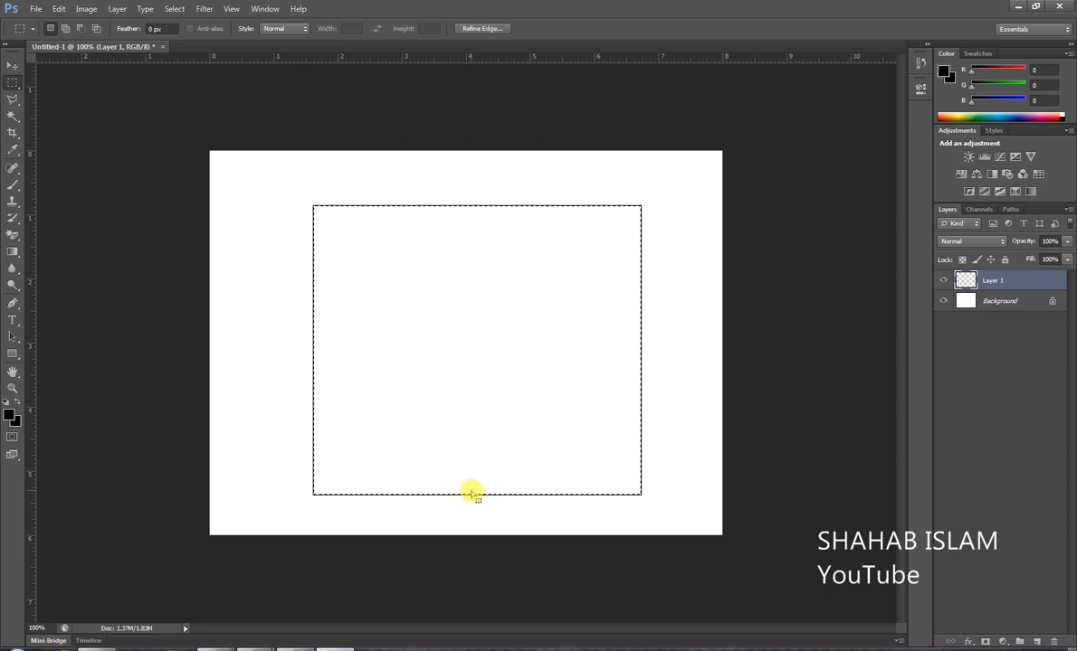
key("ctrl+d")
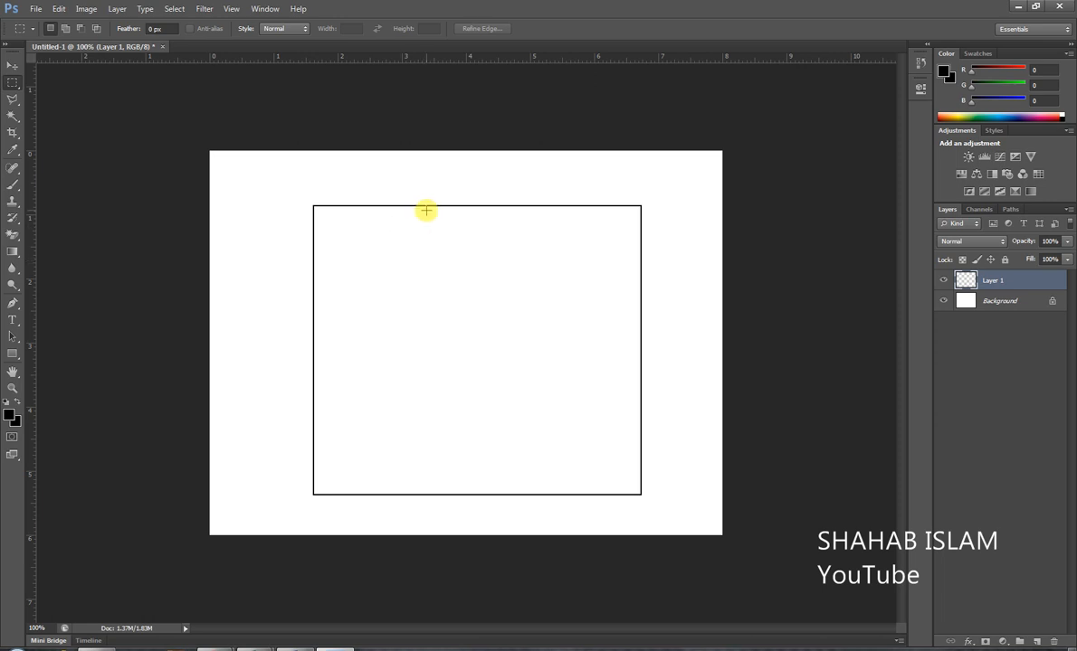
Step: Free-transform the rectangle outline, scaling it around its center to about 67% in width and height
left_click(56, 10)
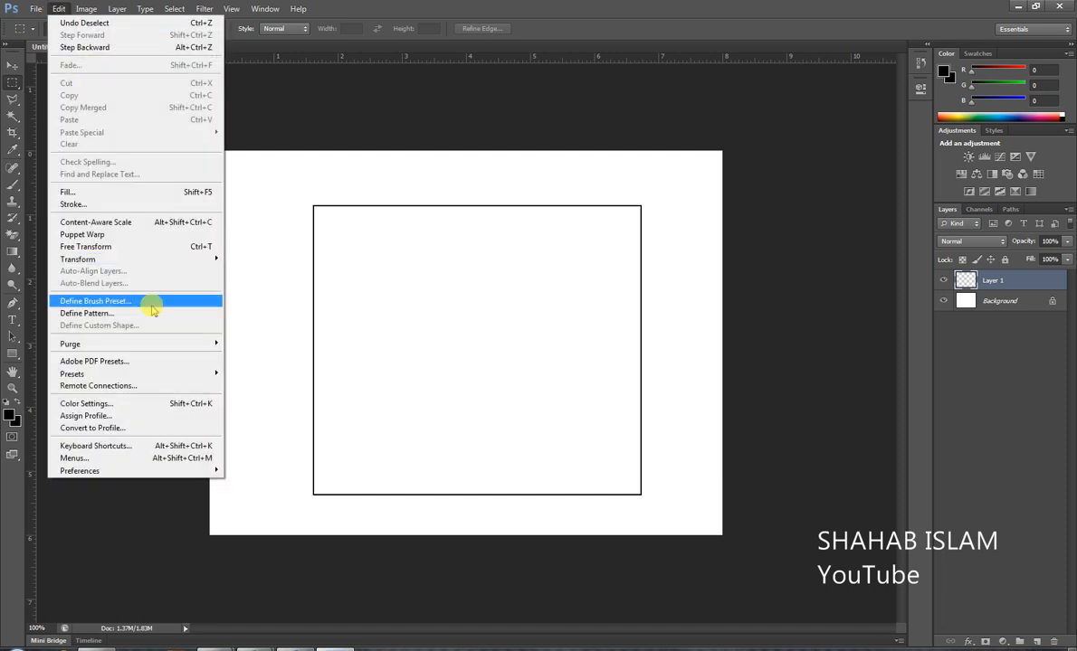
left_click(160, 250)
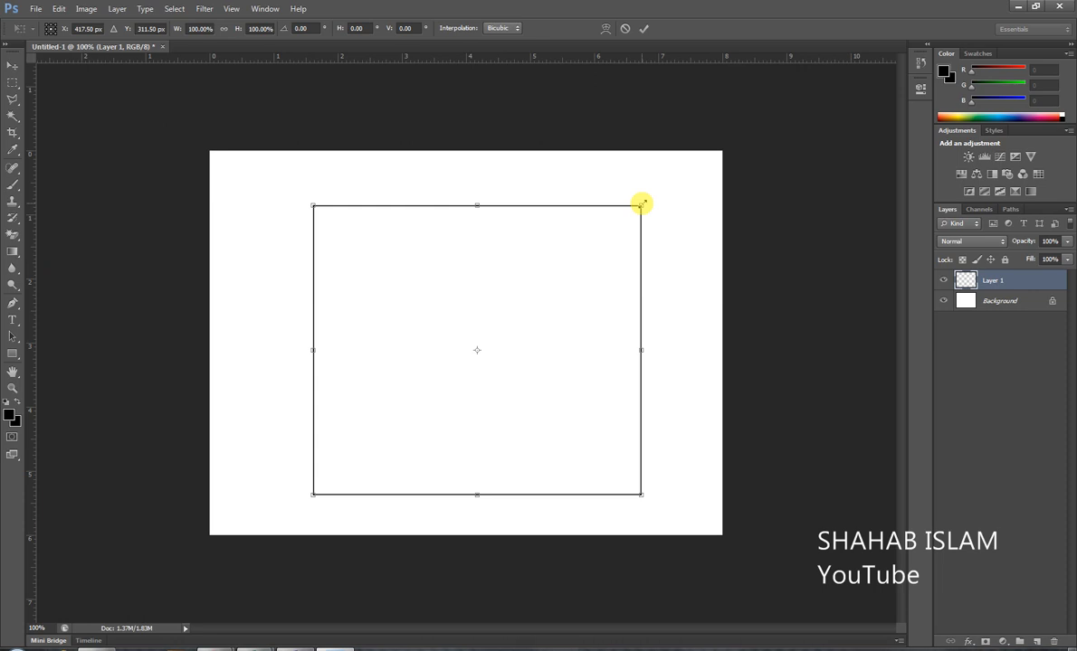
left_click_drag(641, 204, 667, 199)
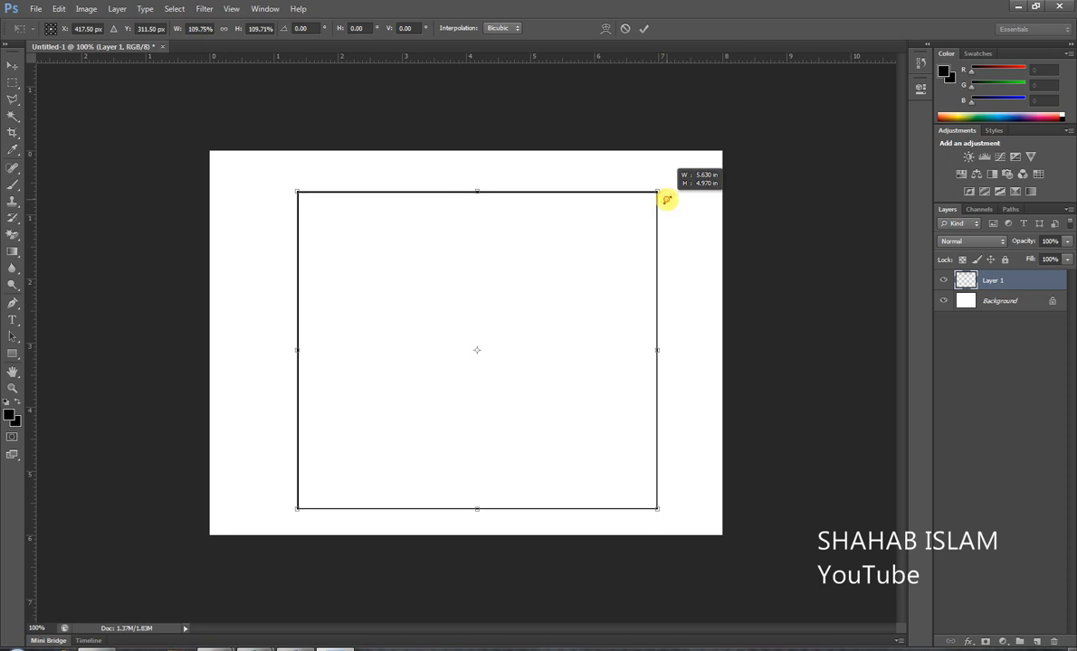
left_click_drag(667, 199, 605, 271)
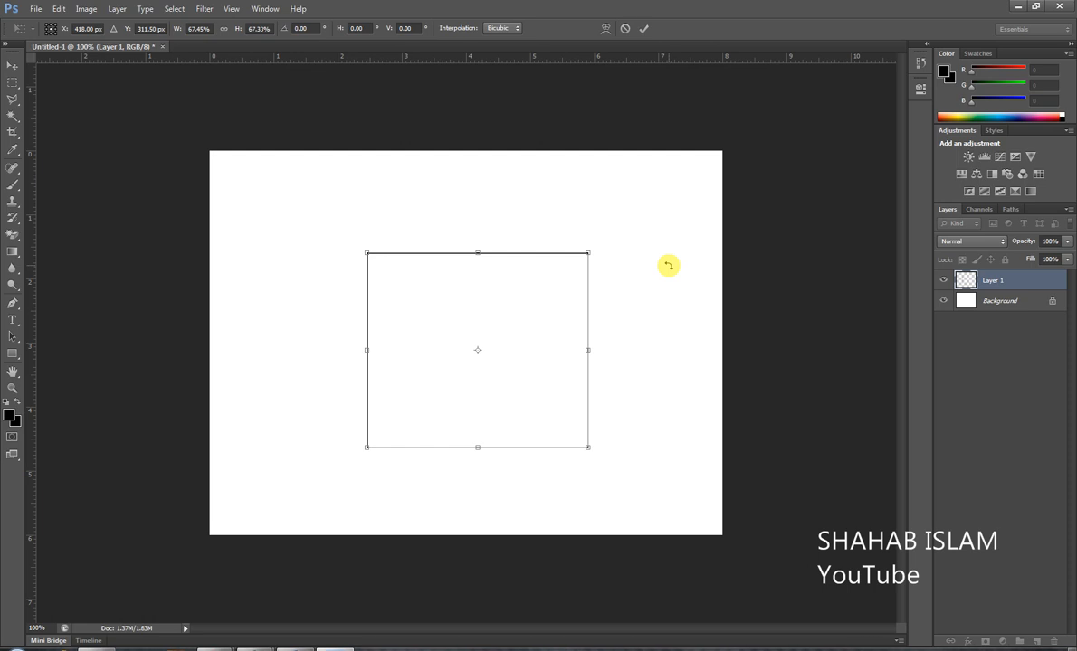
key("Return")
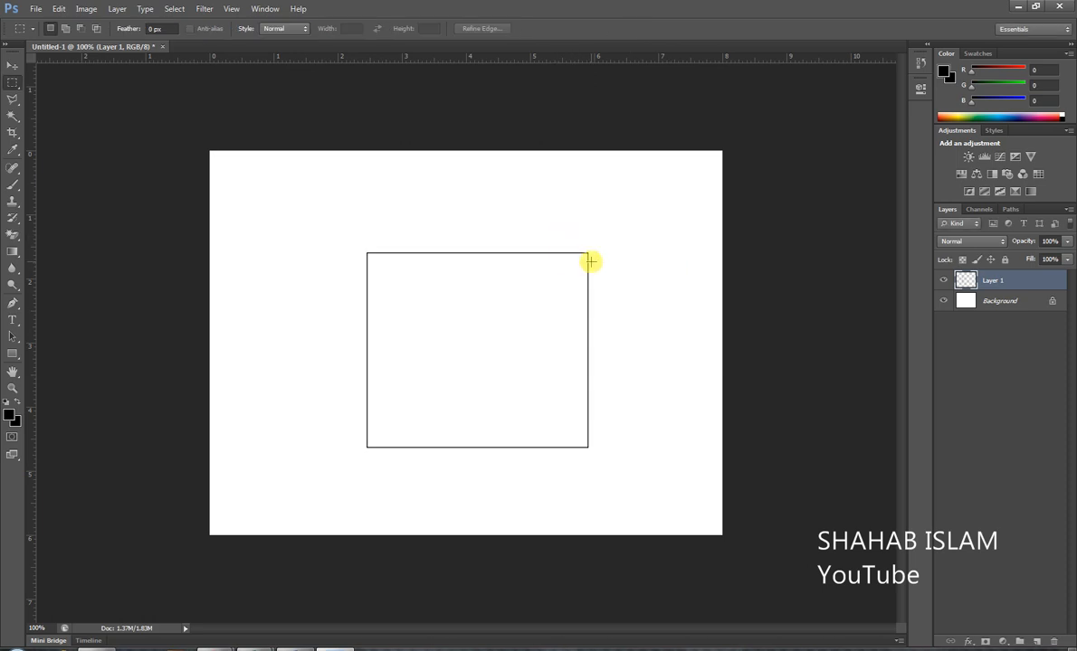
Step: Without Auto-Select, move the outline toward the canvas's upper left and place a duplicate overlapping its lower-right corner
left_click(12, 65)
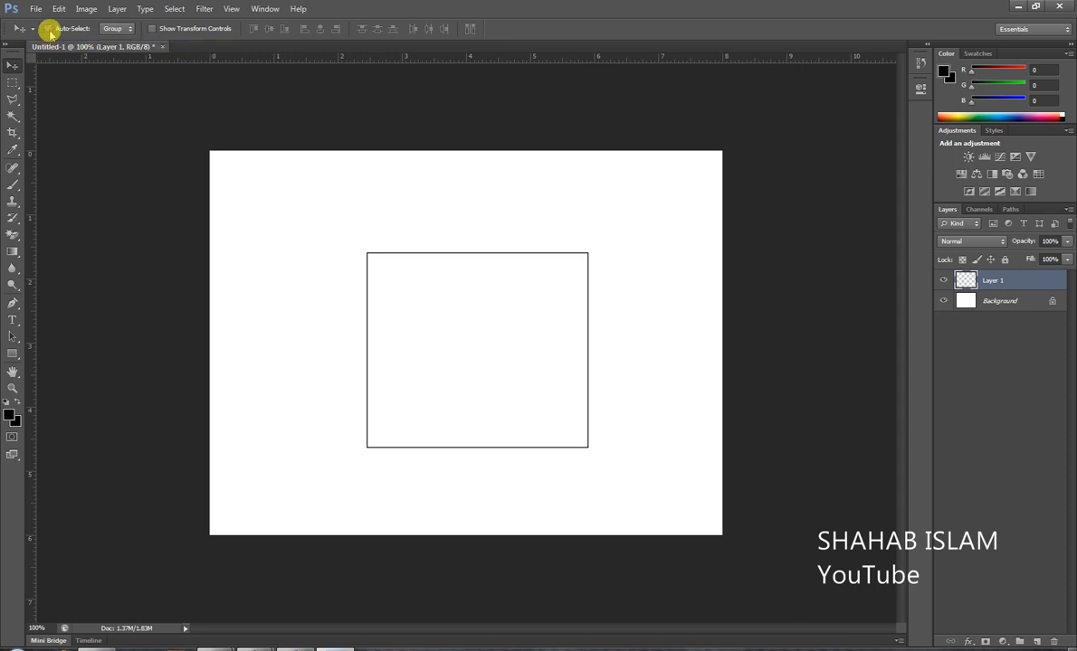
left_click_drag(375, 254, 333, 213)
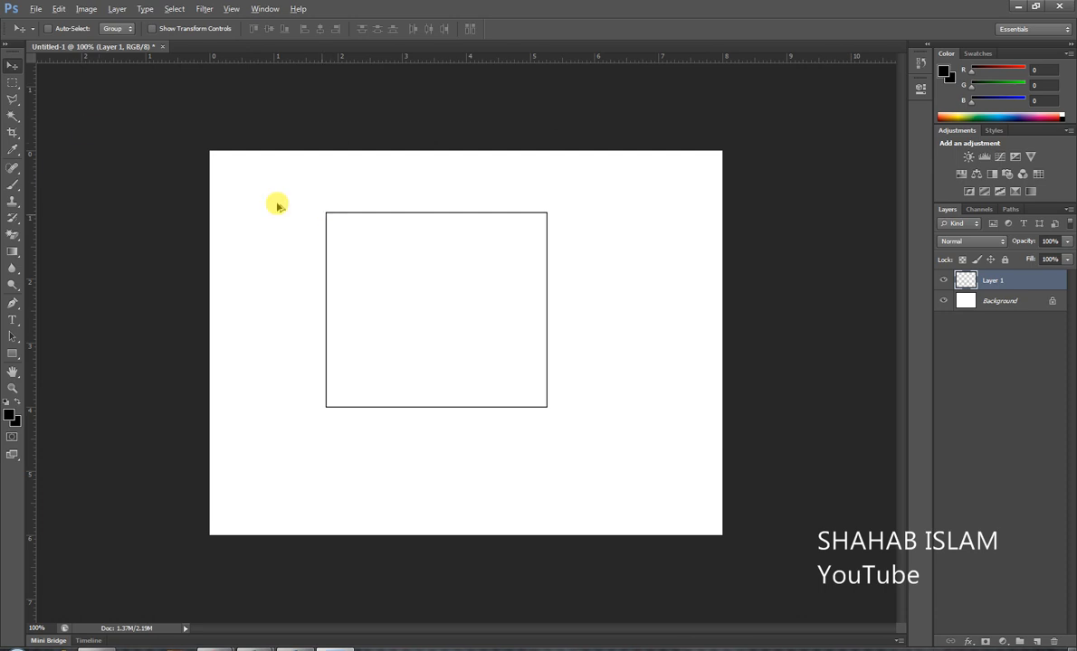
left_click_drag(392, 213, 498, 306)
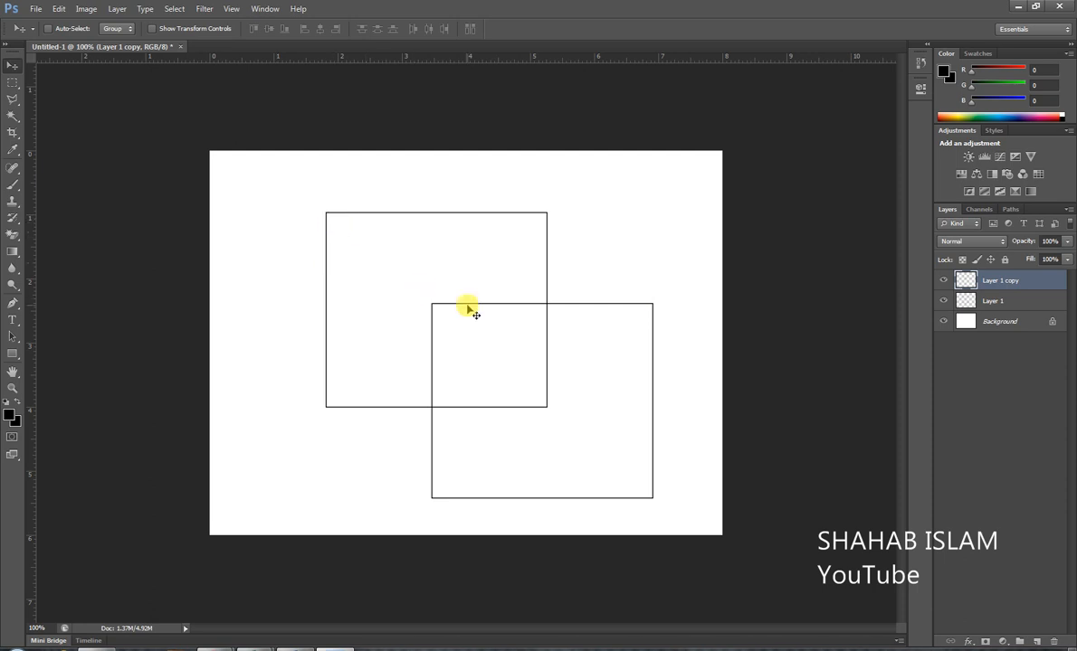
Step: Set the Line tool to draw in Pixels mode and add a new layer above the two rectangle outlines
left_click(15, 340)
left_click(14, 356)
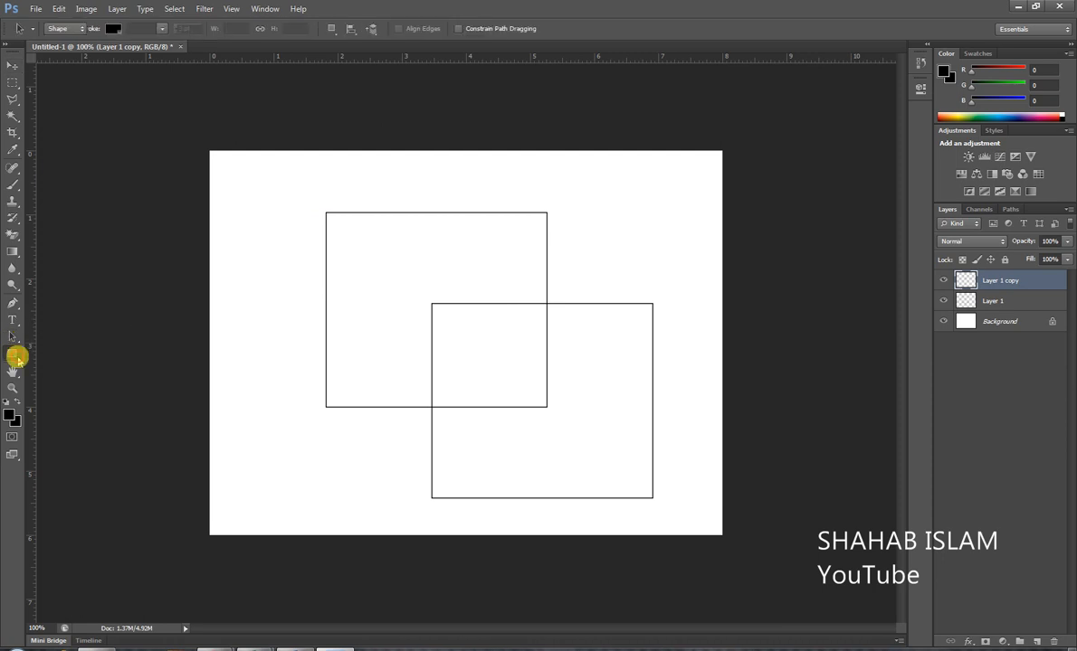
left_click(13, 337)
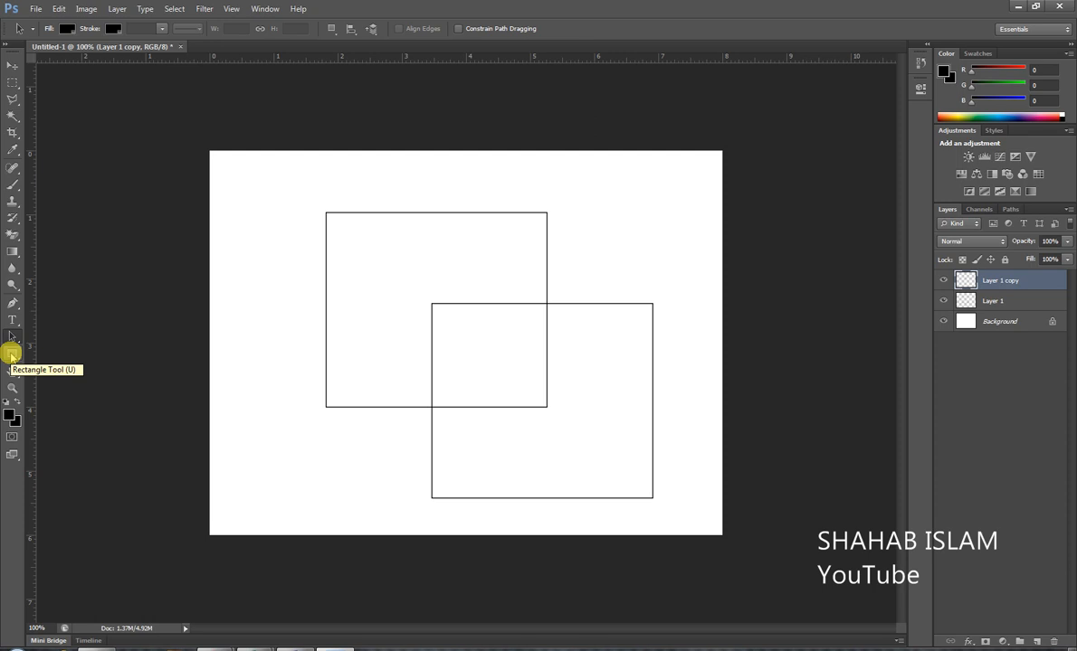
left_click(12, 356)
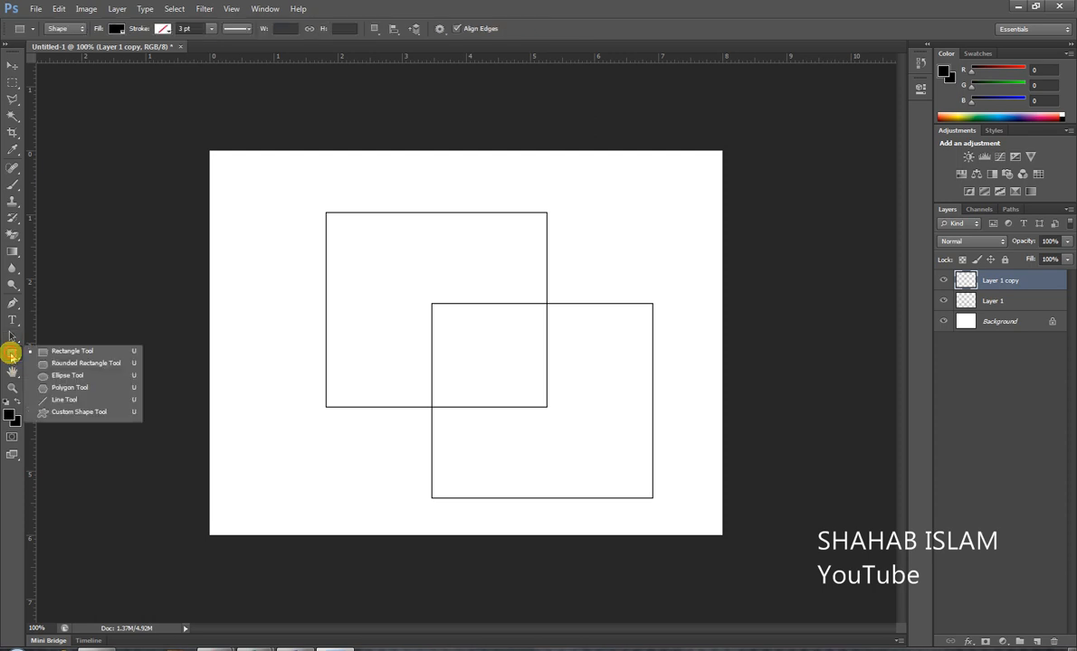
left_click(62, 400)
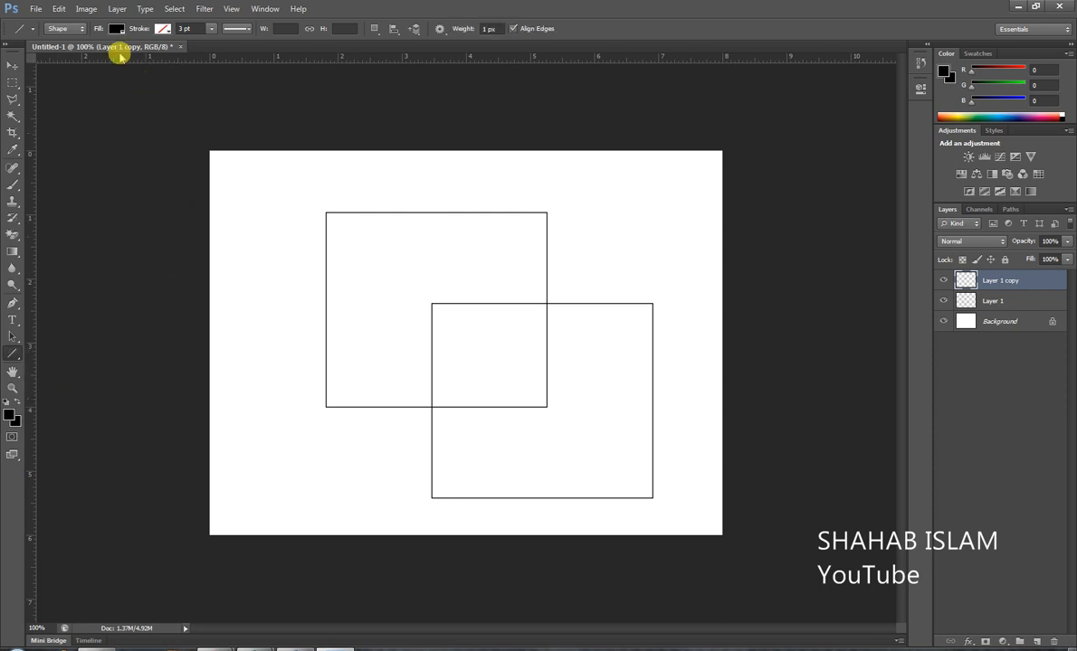
left_click(82, 29)
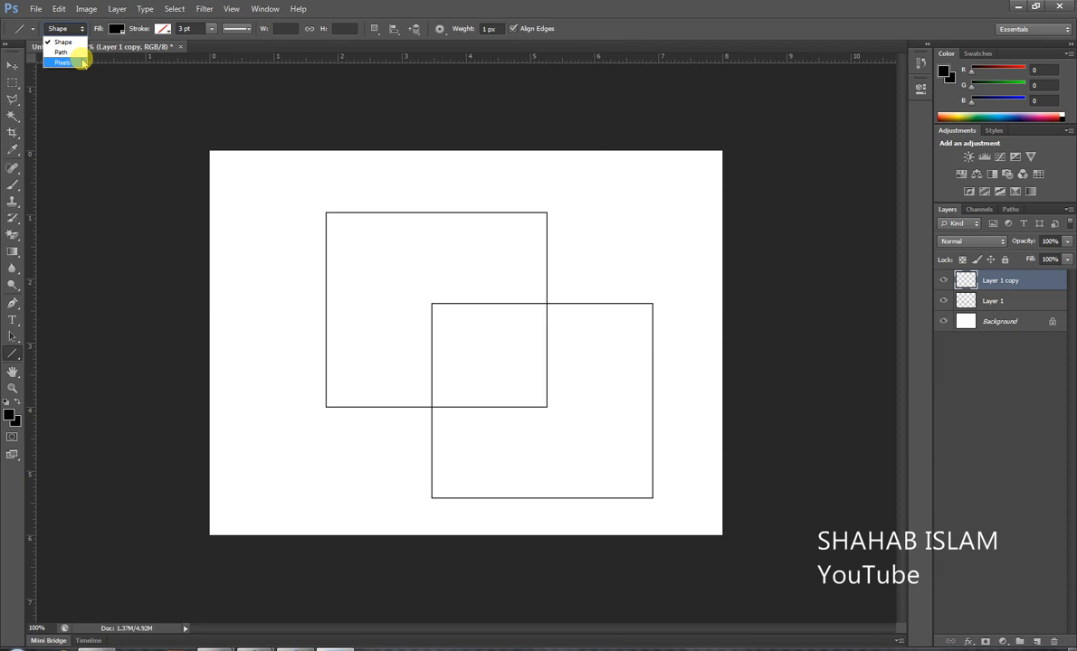
left_click(63, 61)
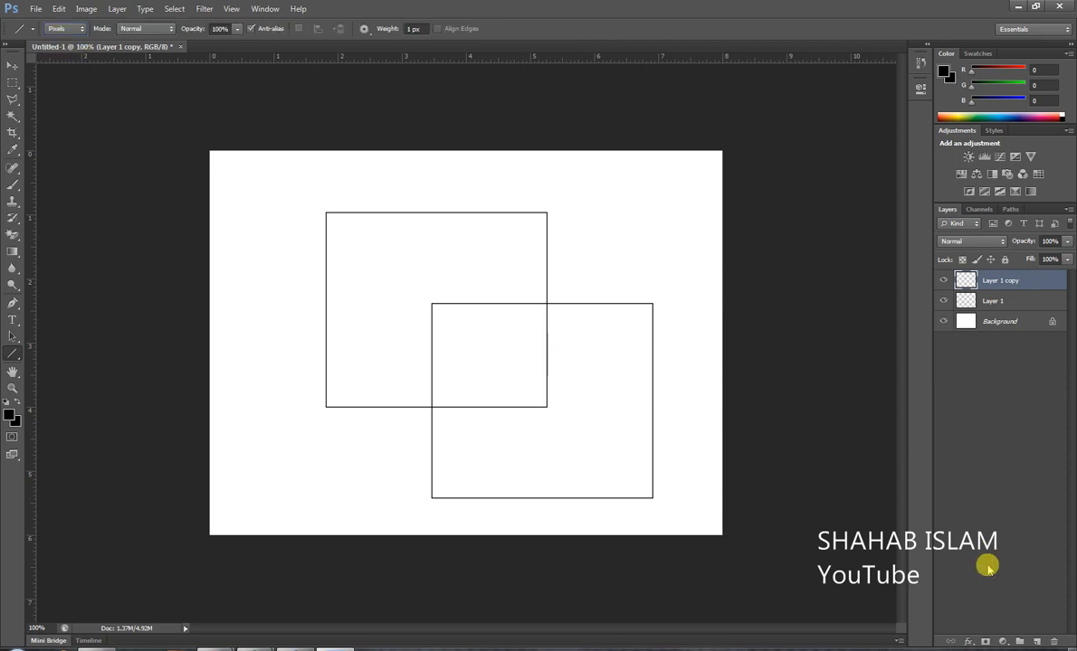
left_click(1037, 641)
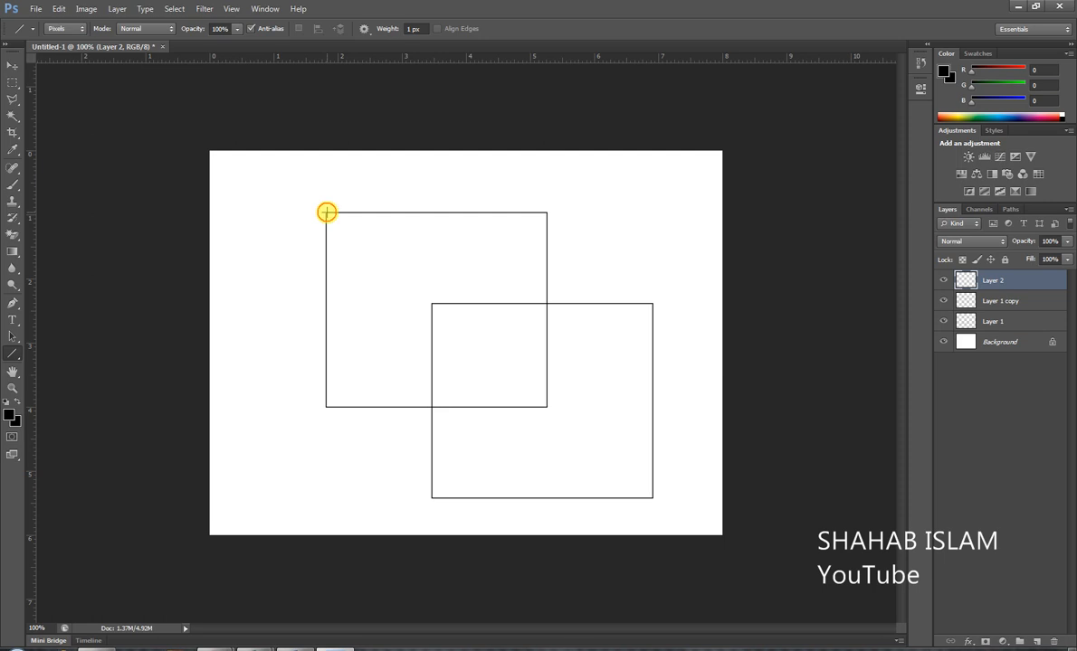
Step: Draw four diagonal lines joining the matching corners of the two rectangles to form a wireframe box
left_click_drag(327, 213, 431, 304)
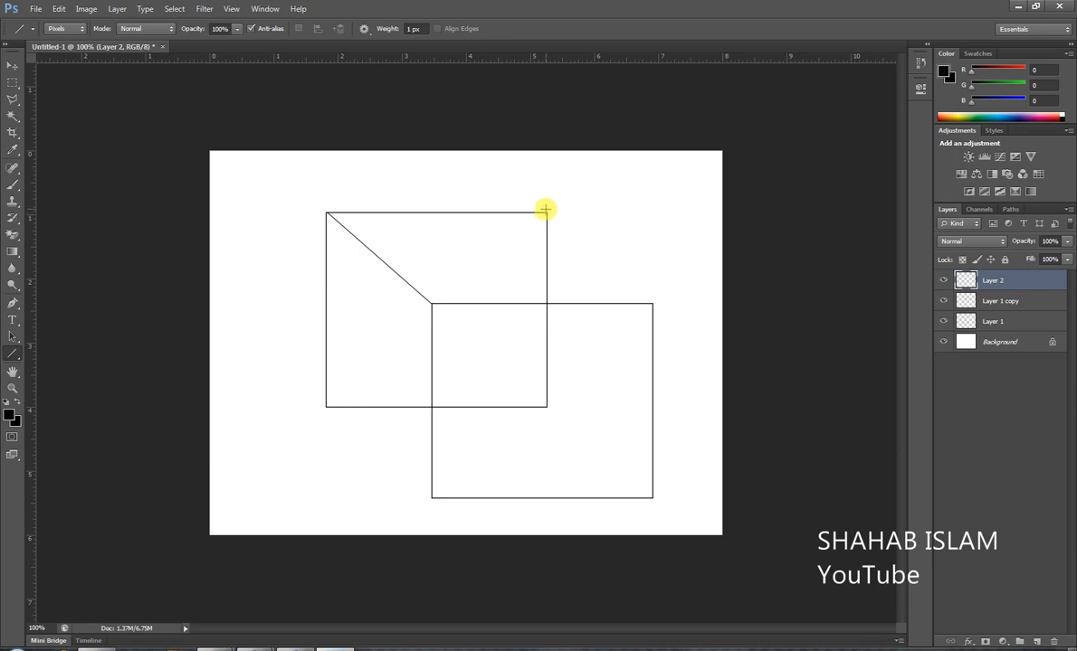
left_click_drag(546, 213, 653, 303)
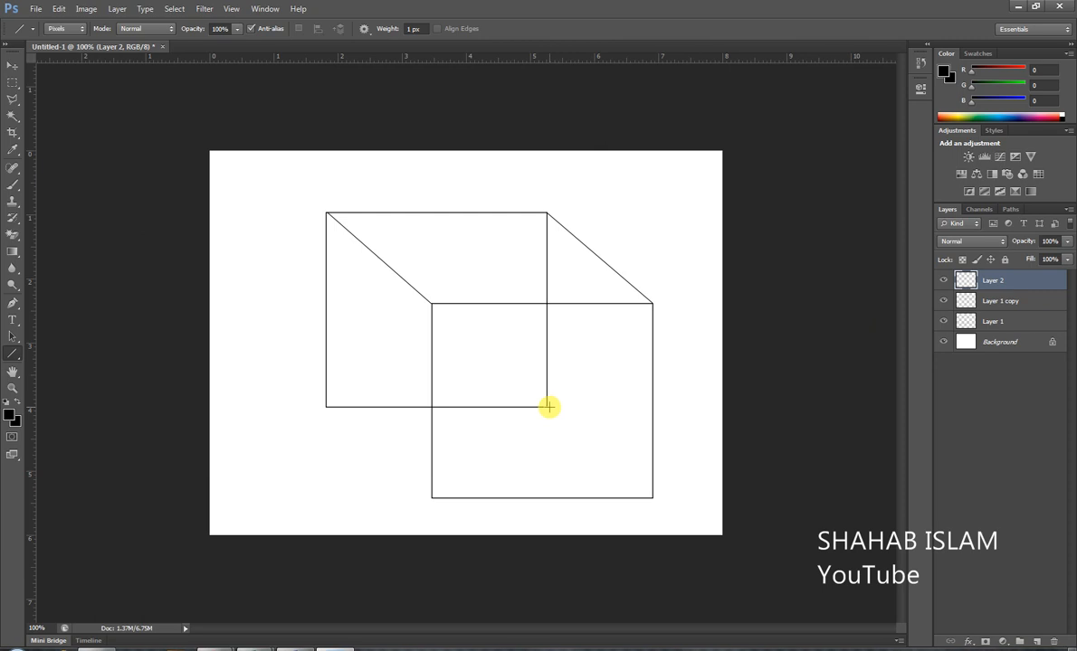
left_click_drag(547, 407, 652, 497)
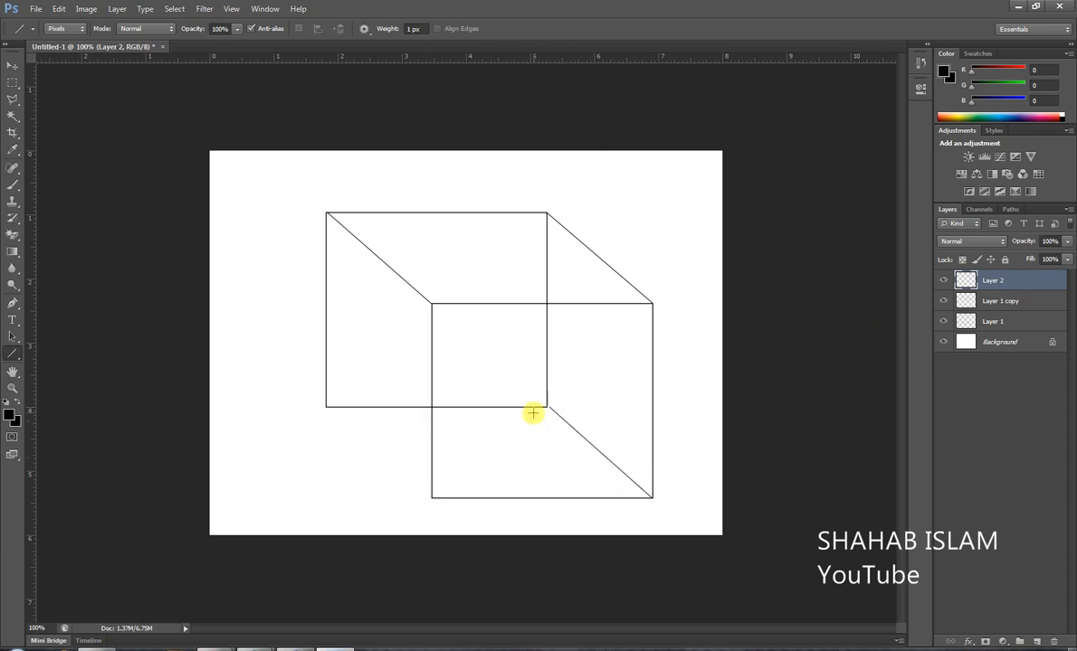
key("ctrl+z")
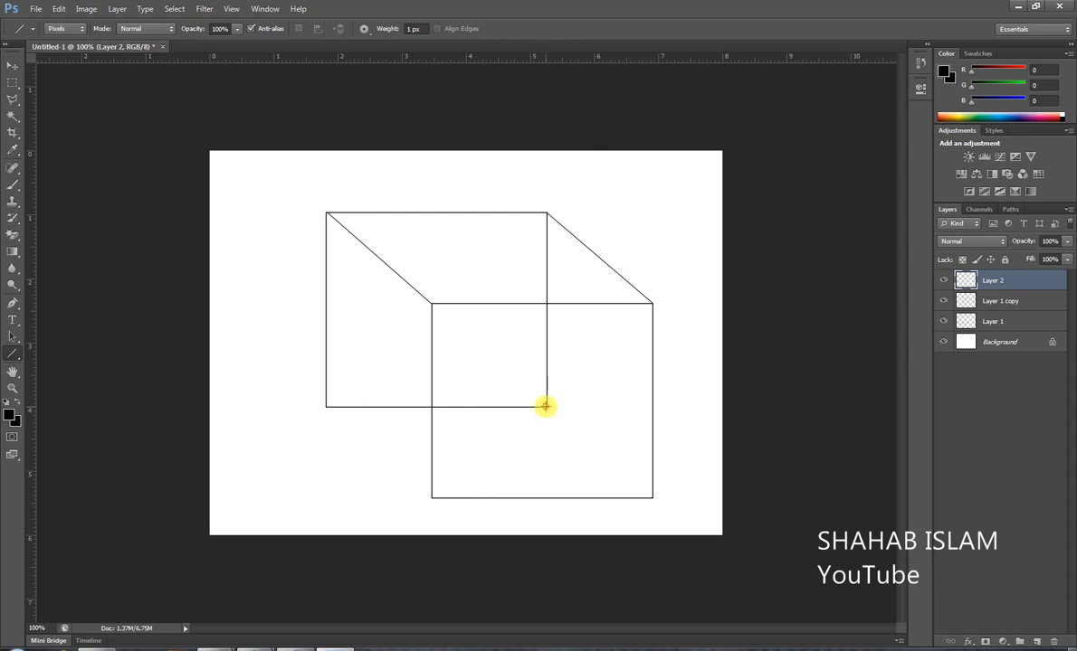
left_click_drag(546, 407, 650, 498)
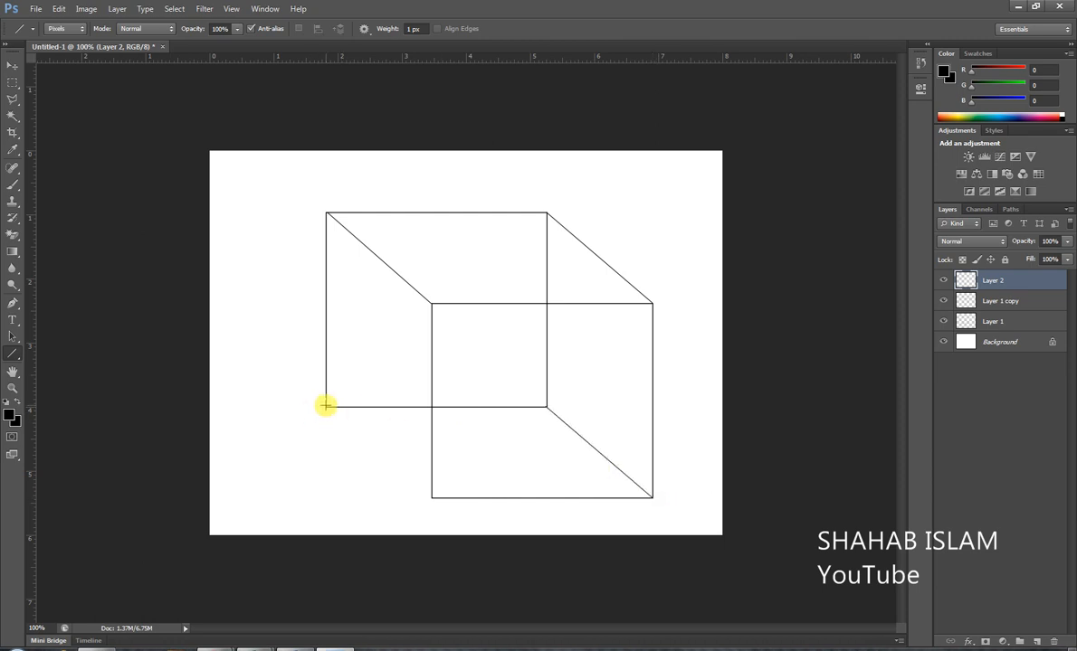
left_click_drag(326, 408, 431, 498)
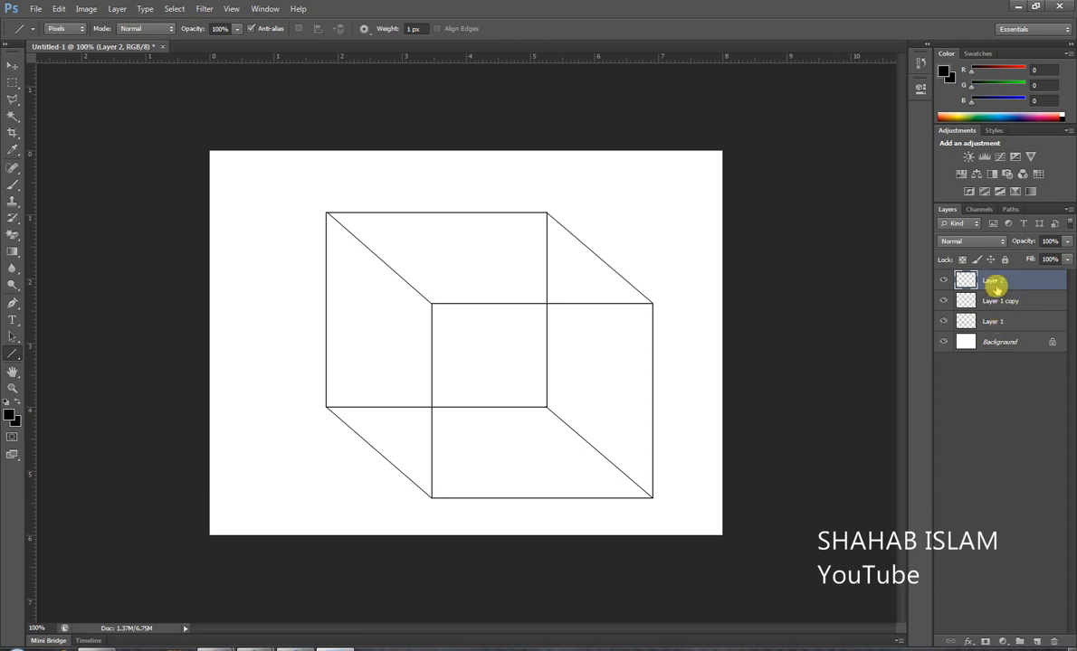
Step: Merge Layer 2, Layer 1 copy and Layer 1 into one layer, and check it by toggling its visibility
left_click(997, 301, "shift")
left_click(1001, 319, "shift")
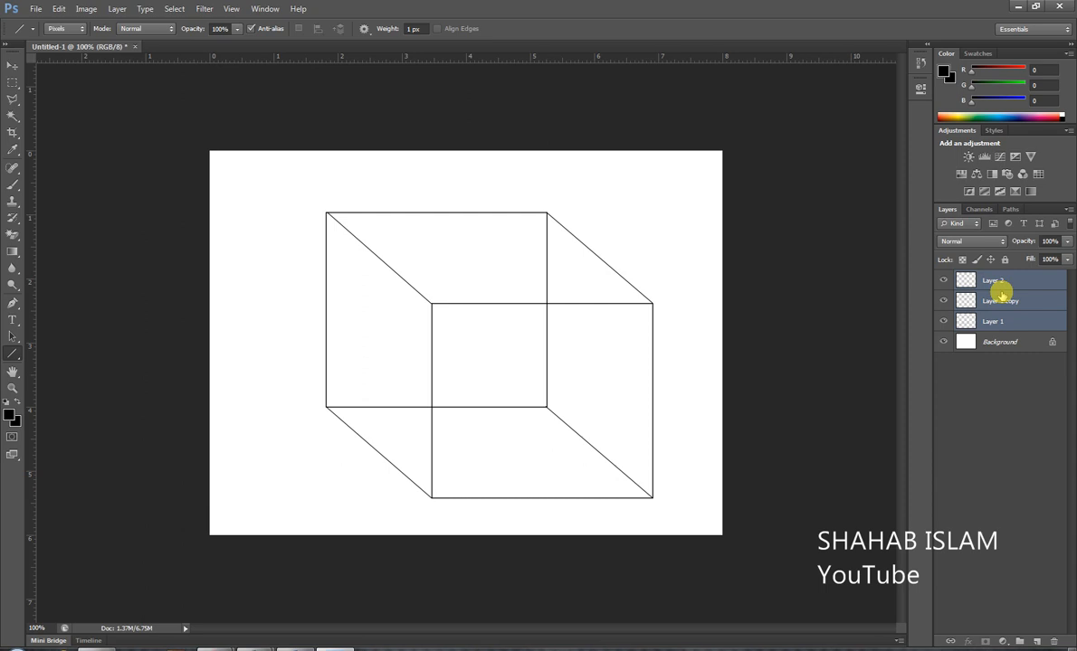
left_click(118, 9)
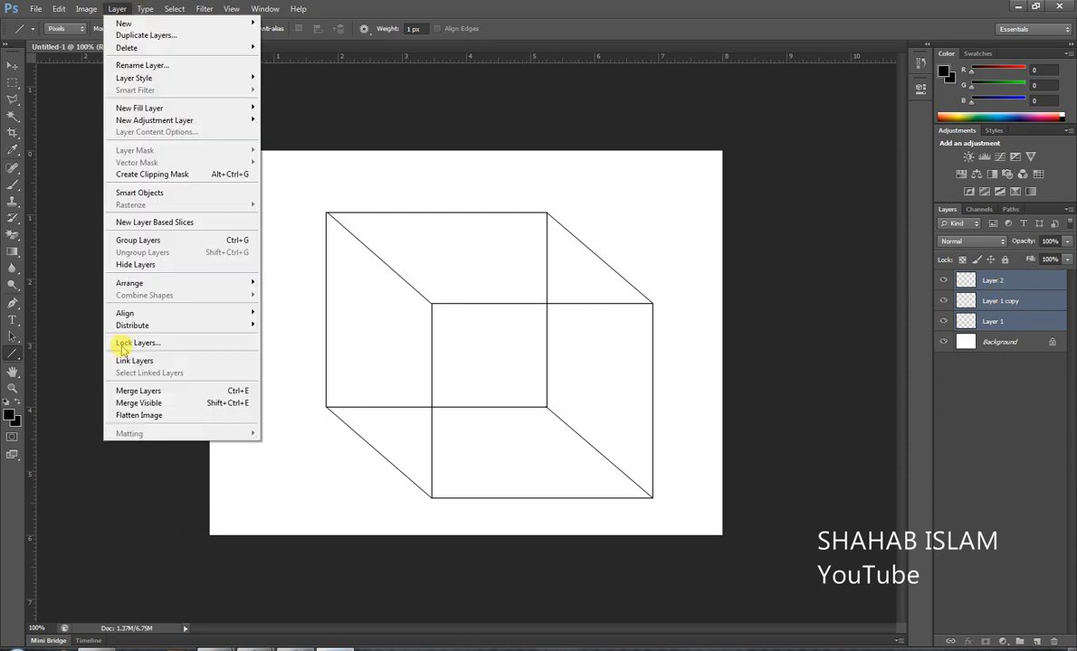
left_click(182, 397)
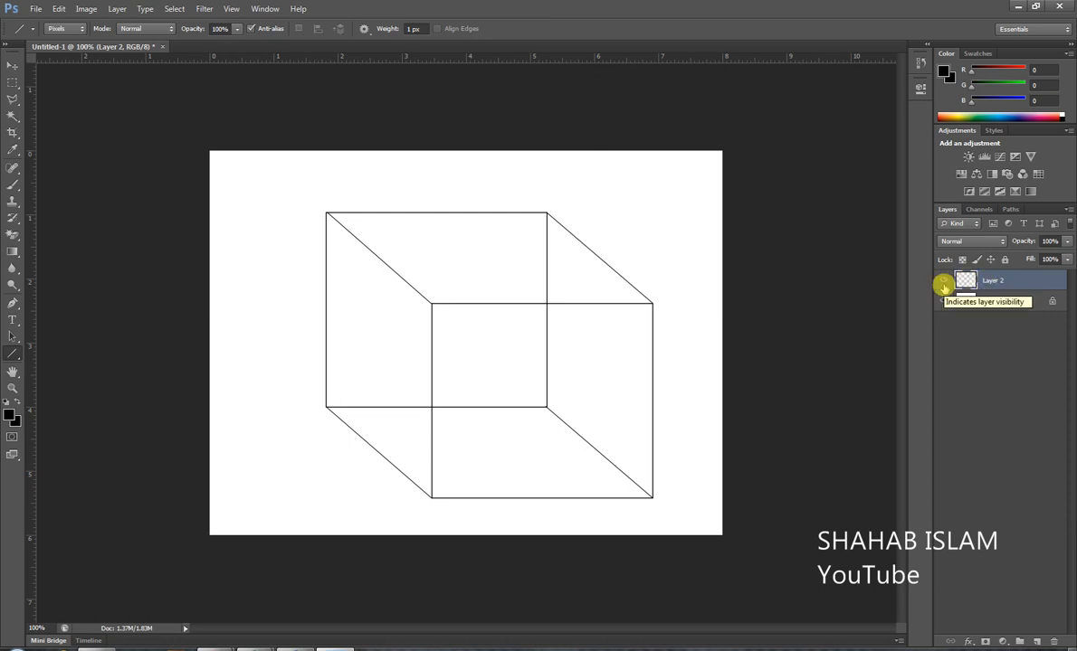
left_click(944, 283)
left_click(944, 283)
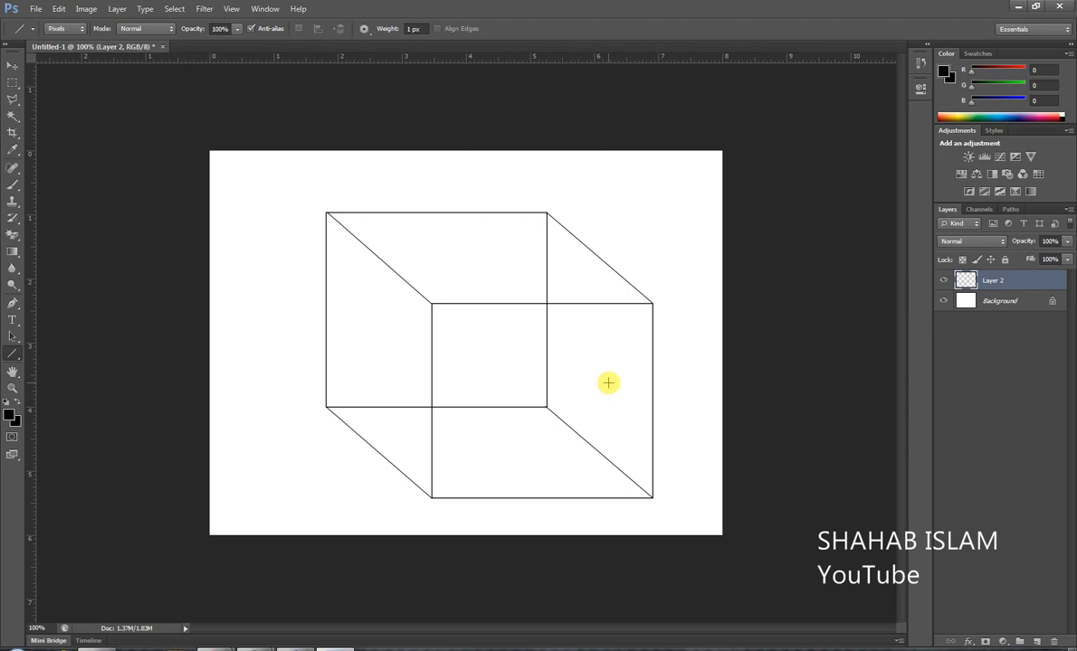
Step: Open the beach images FS.jpg, th.jpg, th (1).jpg and th (2).jpg together from Local Disk (D:)
left_click(33, 11)
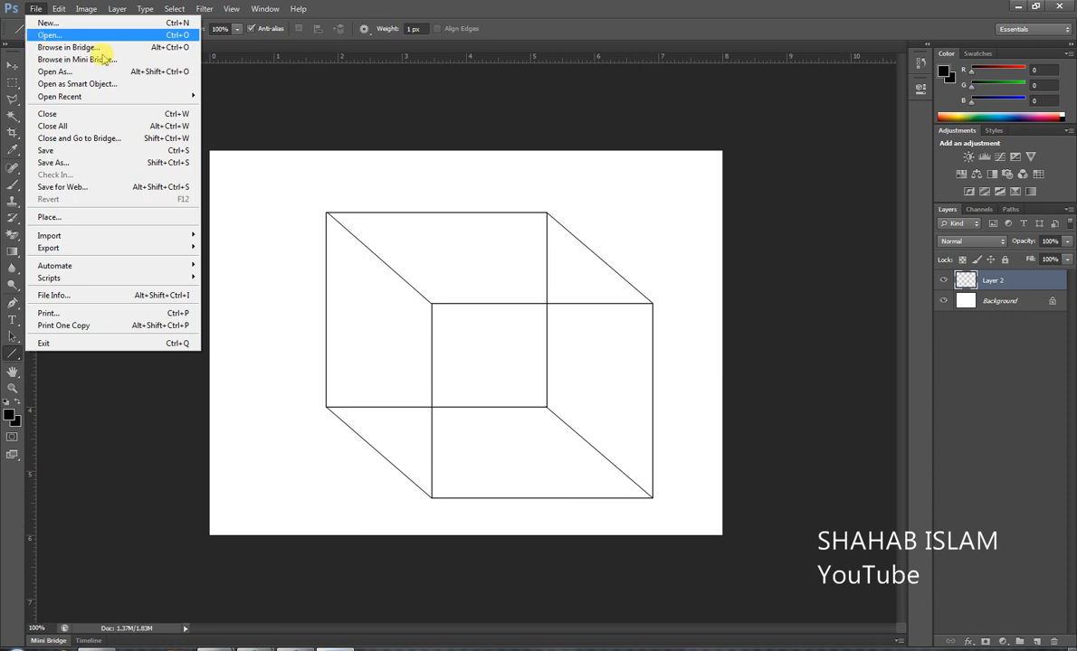
left_click(514, 34)
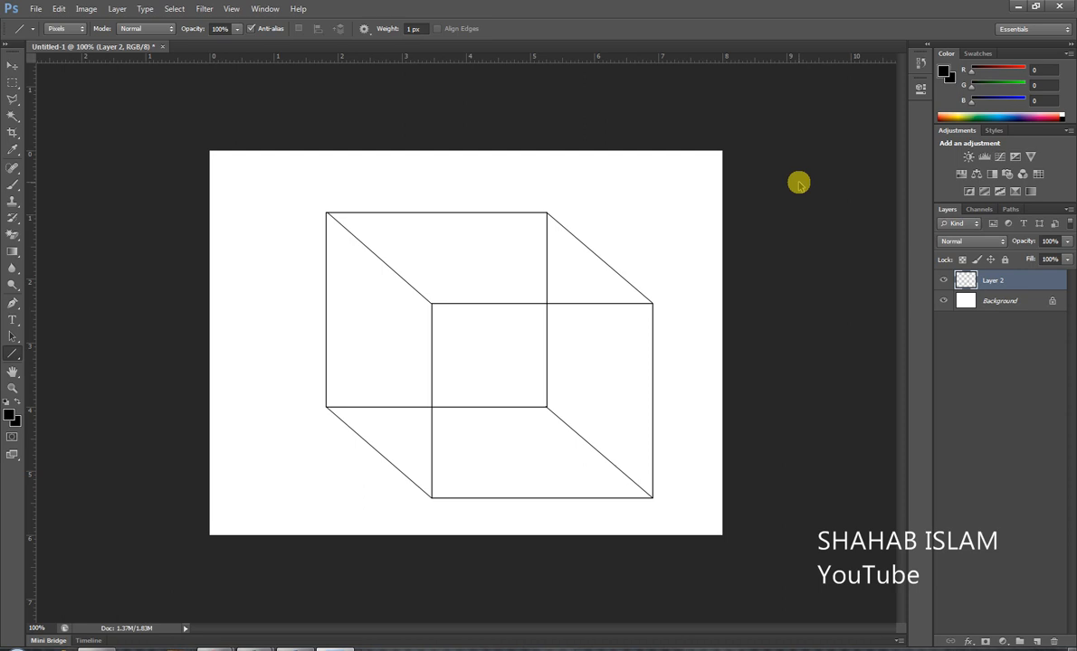
key("ctrl+o")
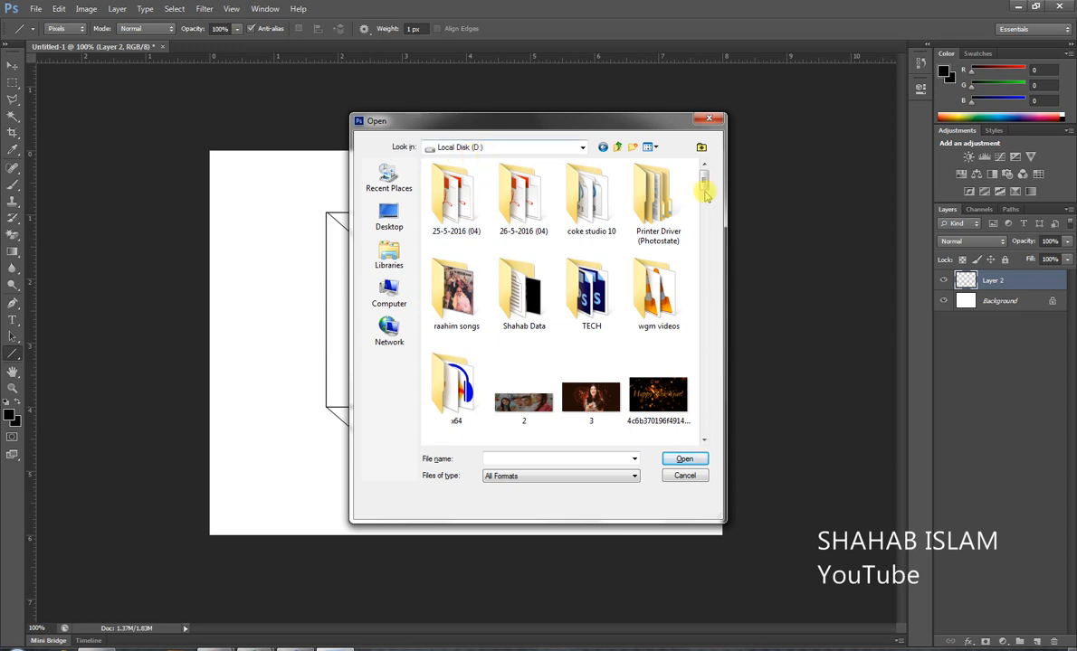
left_click_drag(705, 186, 718, 422)
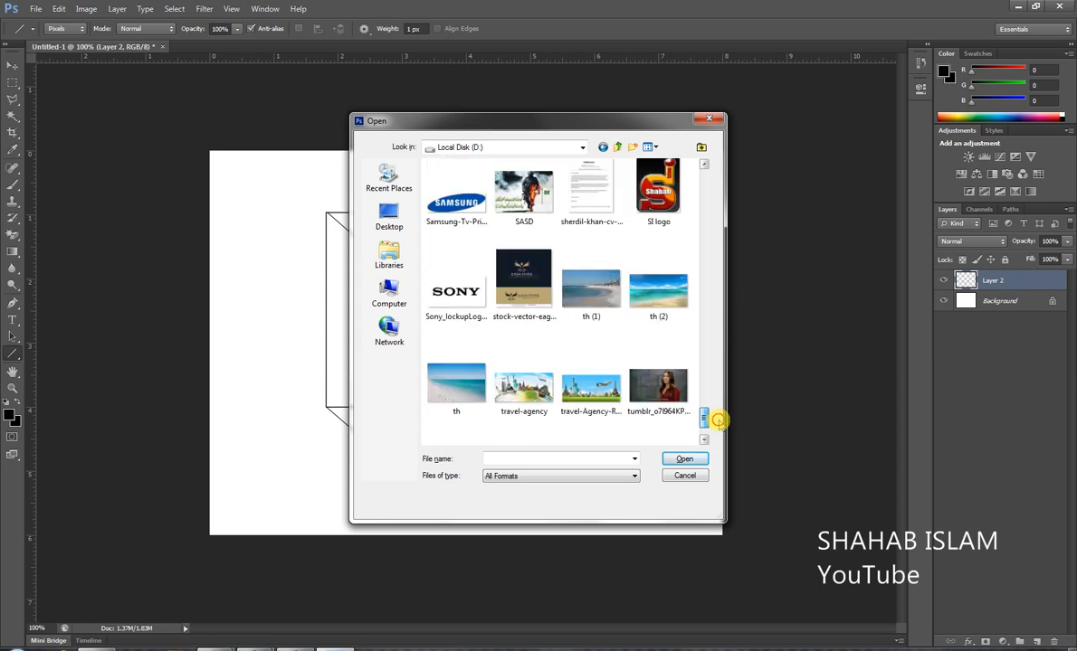
left_click(477, 382)
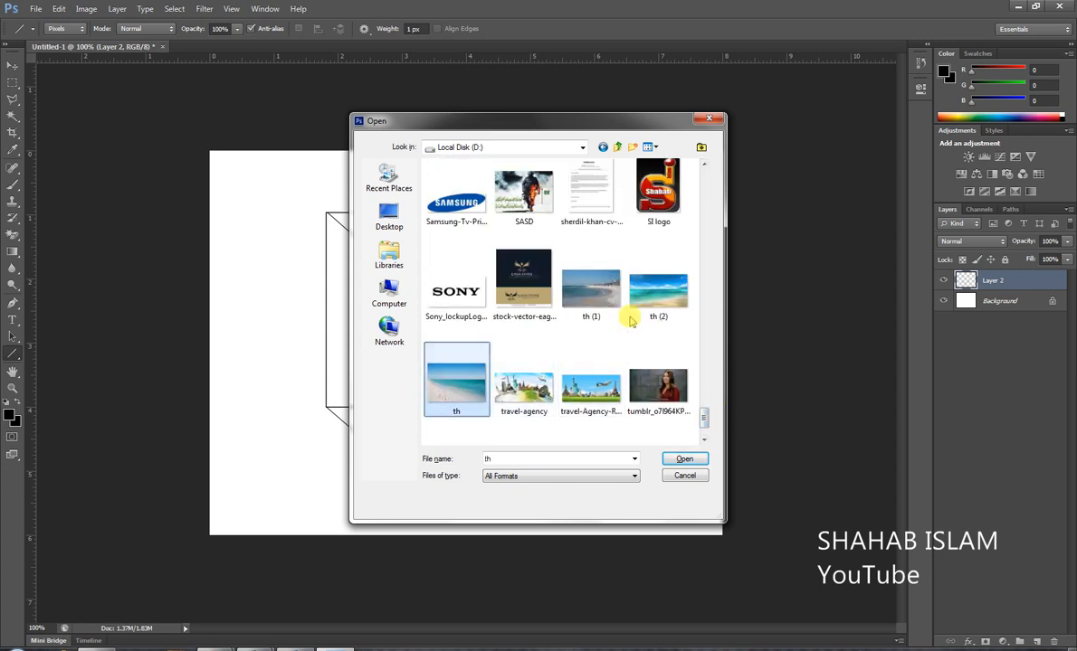
left_click(604, 300, "ctrl")
left_click(658, 289, "ctrl")
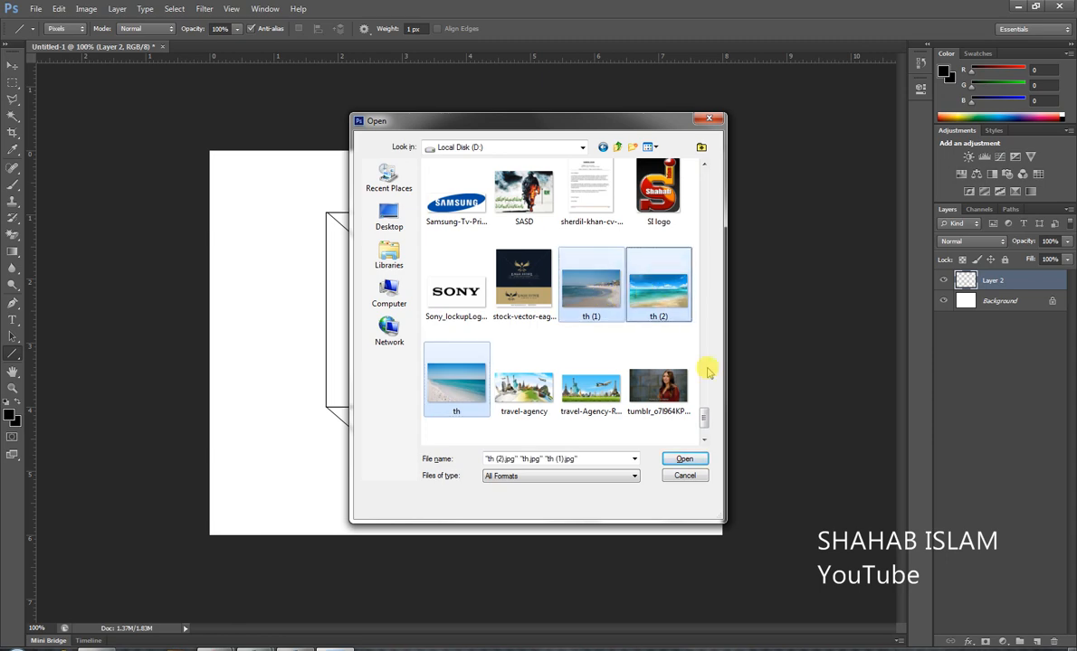
left_click_drag(705, 416, 725, 267)
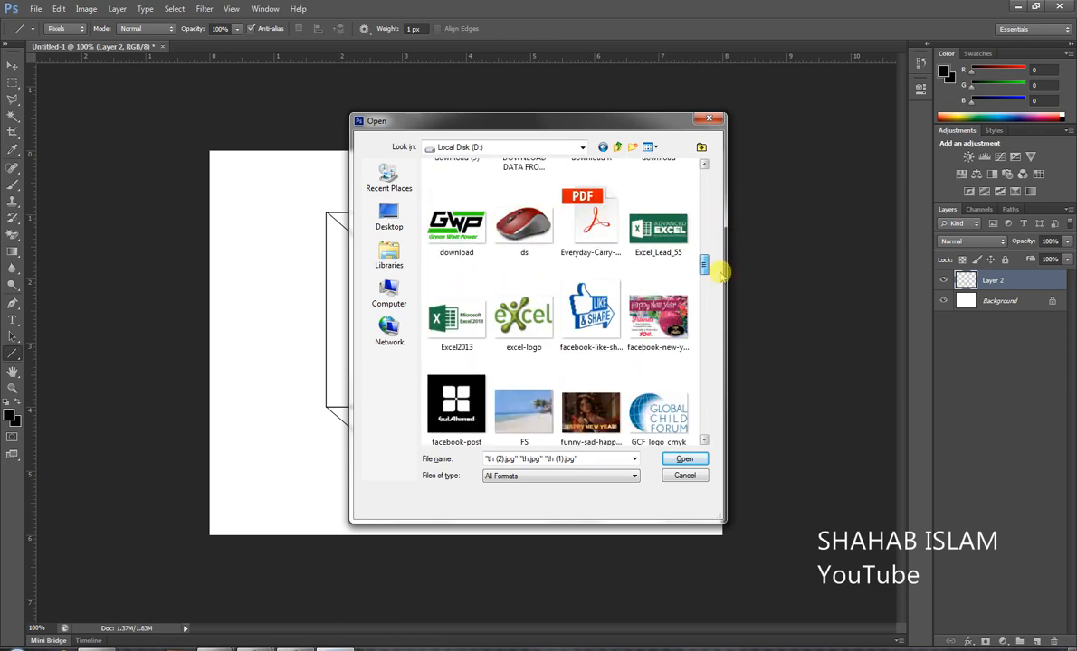
left_click(532, 426, "ctrl")
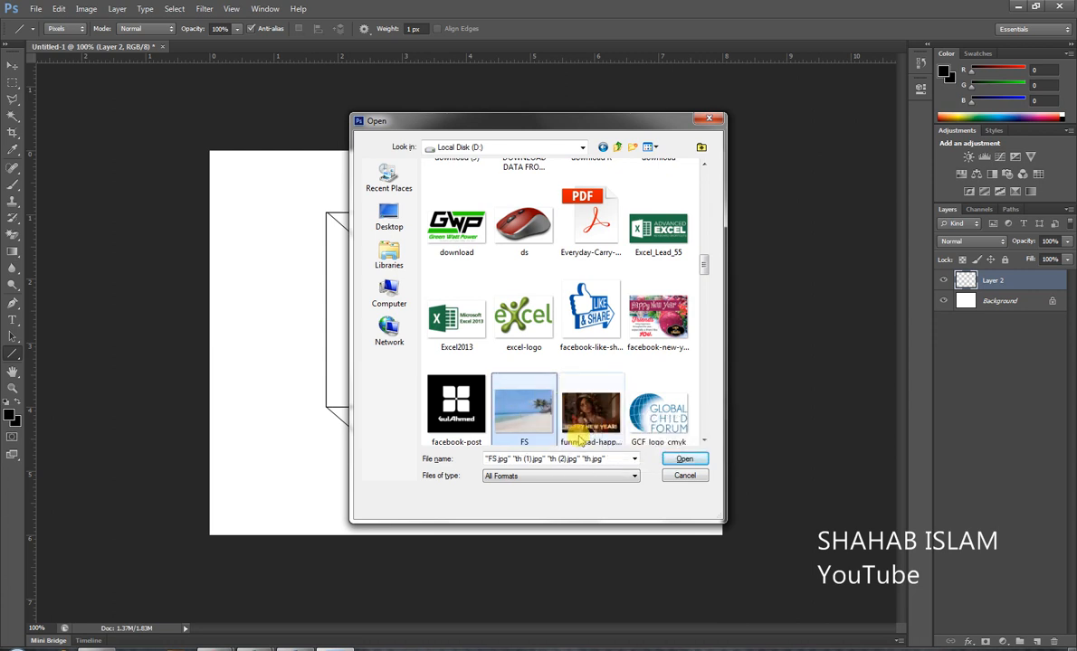
left_click(681, 459)
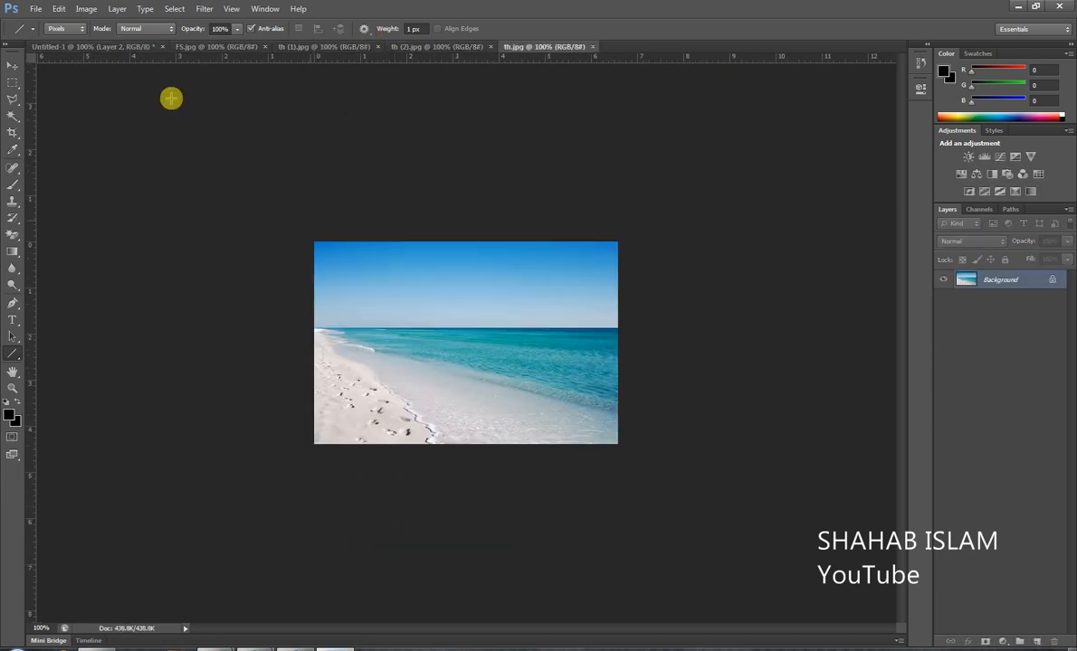
Step: Look through the box drawing and the opened beach photos to compare the images
left_click(96, 45)
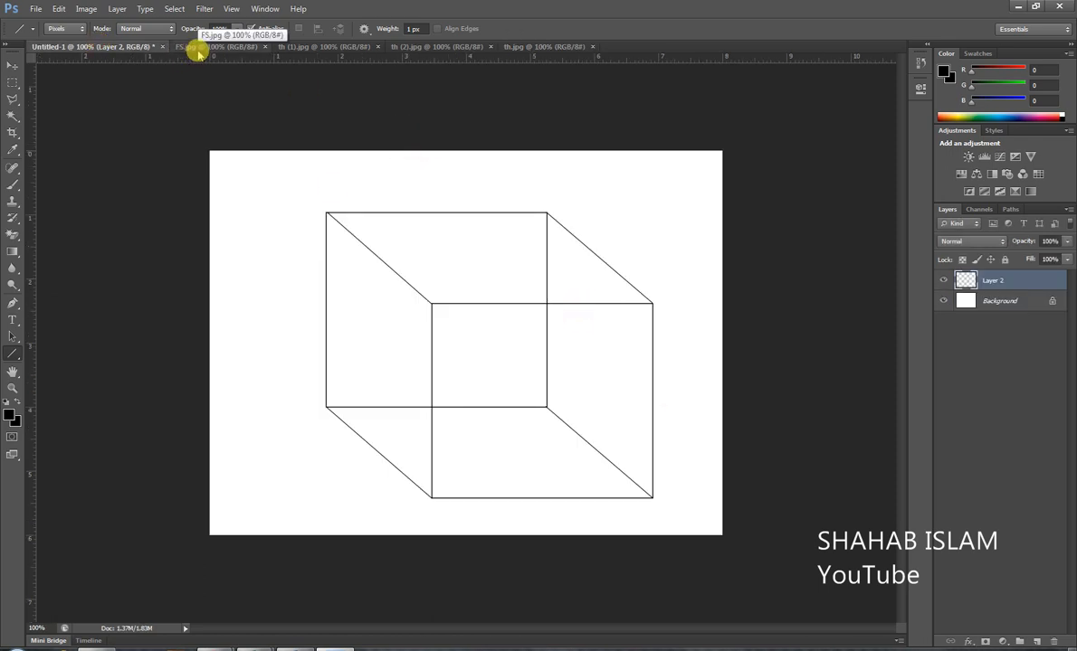
left_click(237, 46)
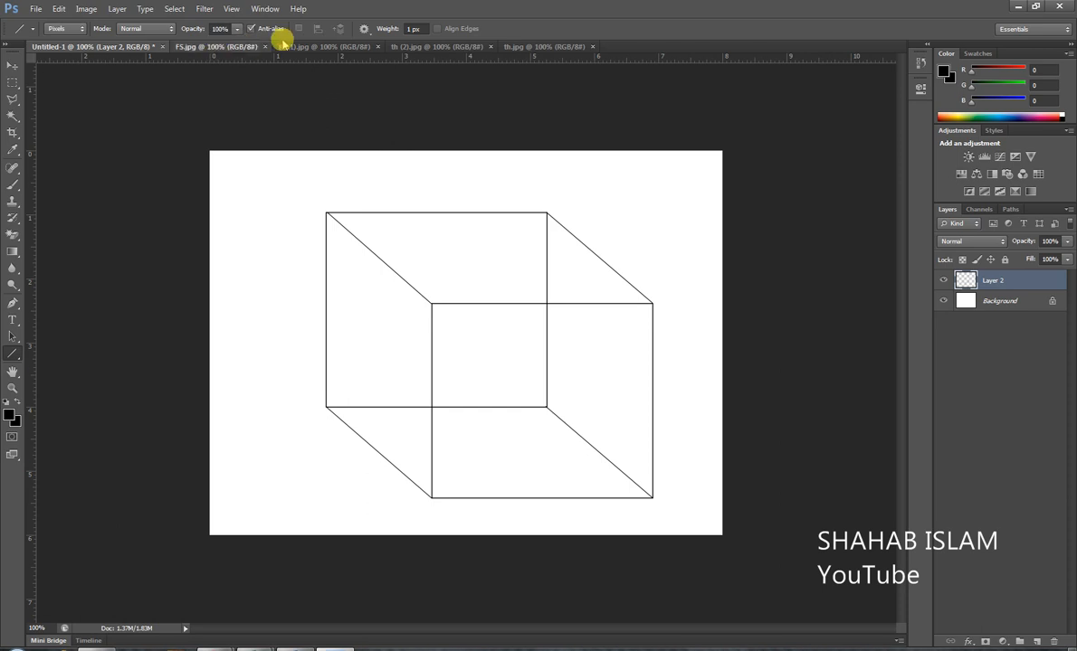
left_click(311, 49)
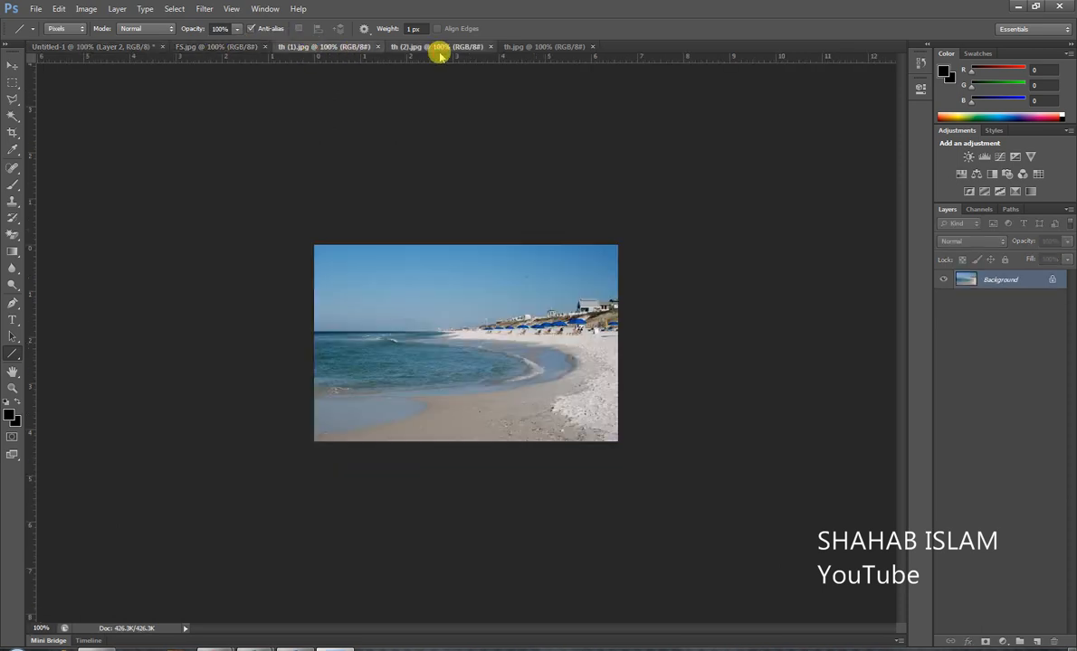
left_click(438, 50)
left_click(527, 48)
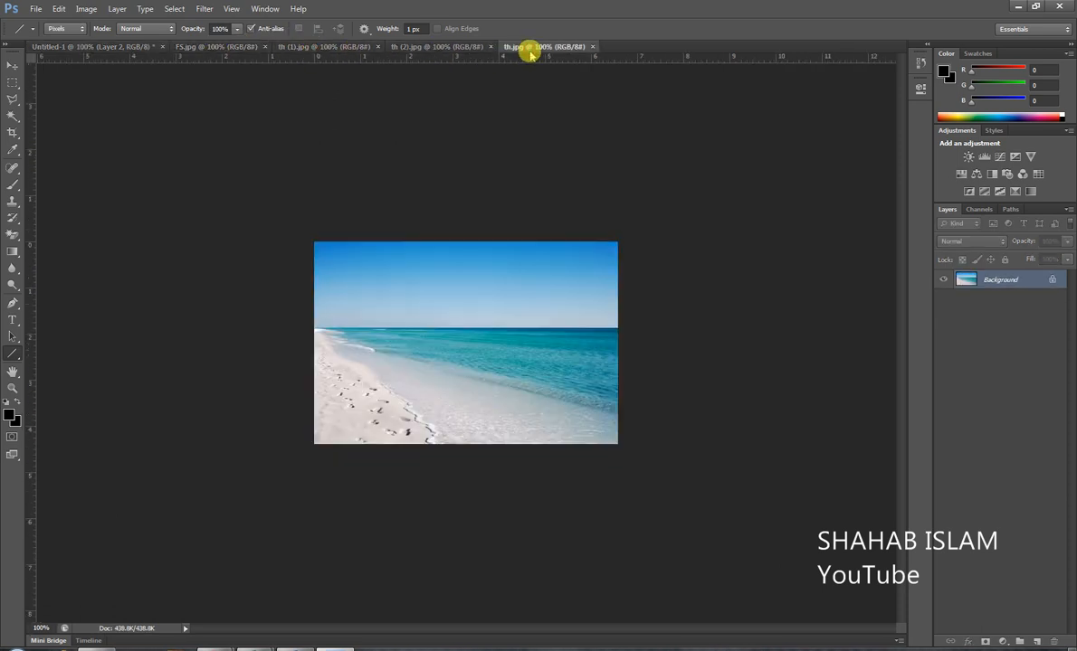
left_click(449, 49)
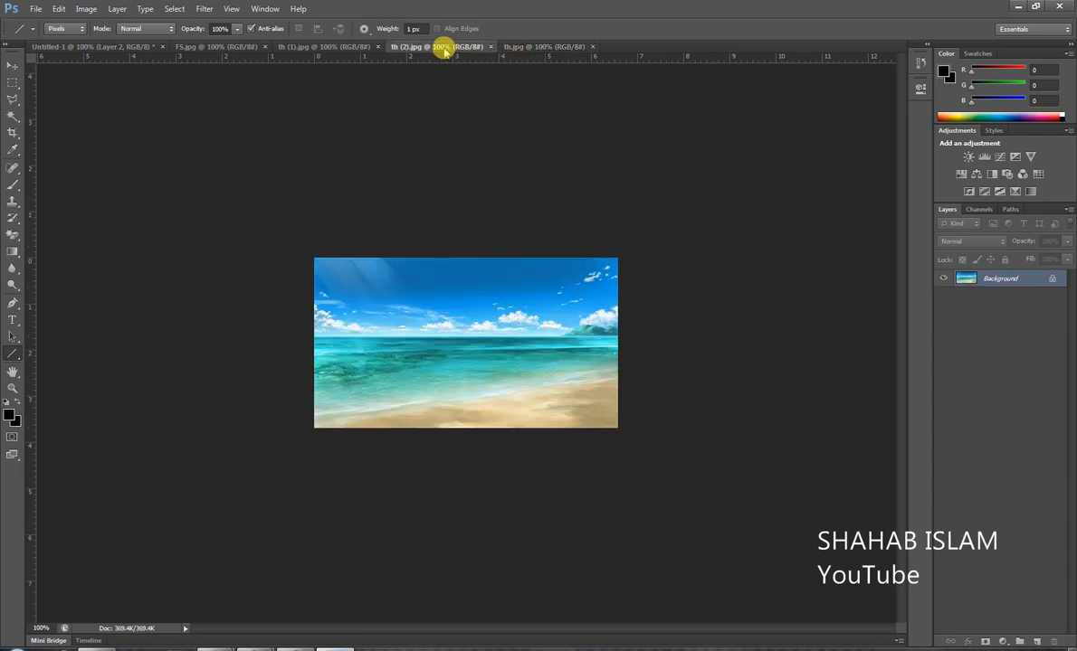
left_click(340, 46)
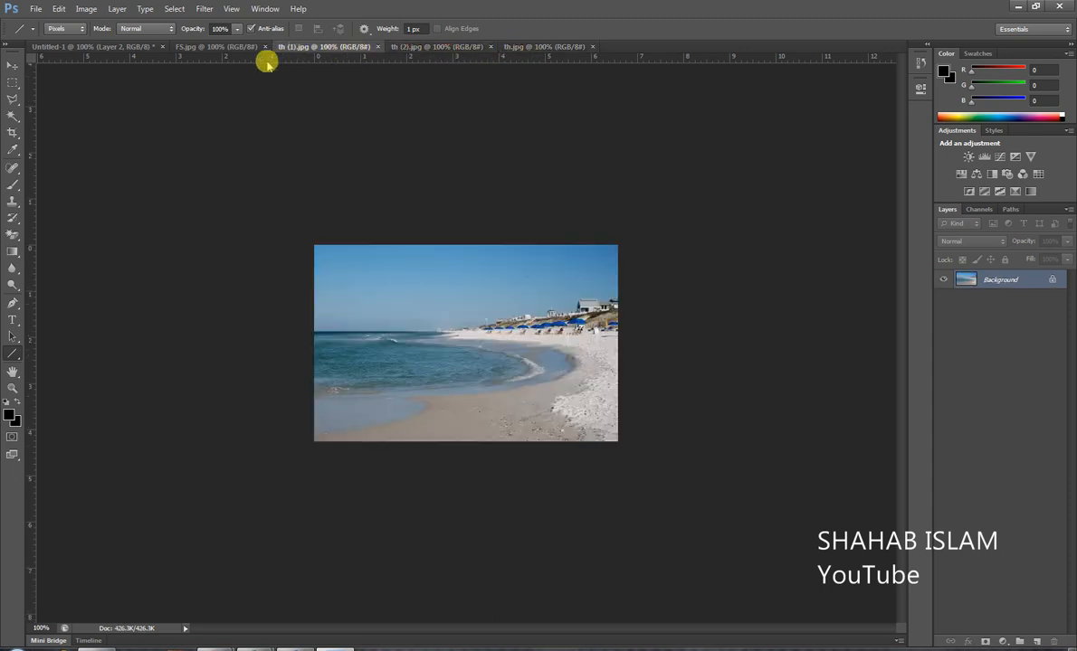
Step: Copy the entire FS.jpg image and paste it into the Untitled-1 box drawing as a new layer
left_click(226, 47)
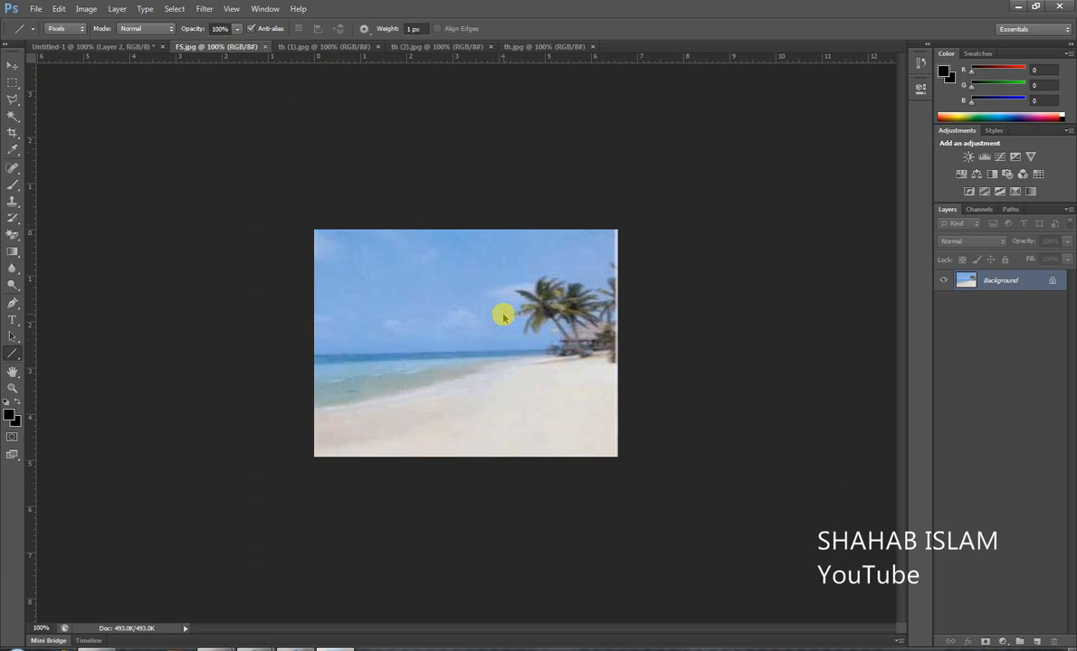
key("ctrl+a")
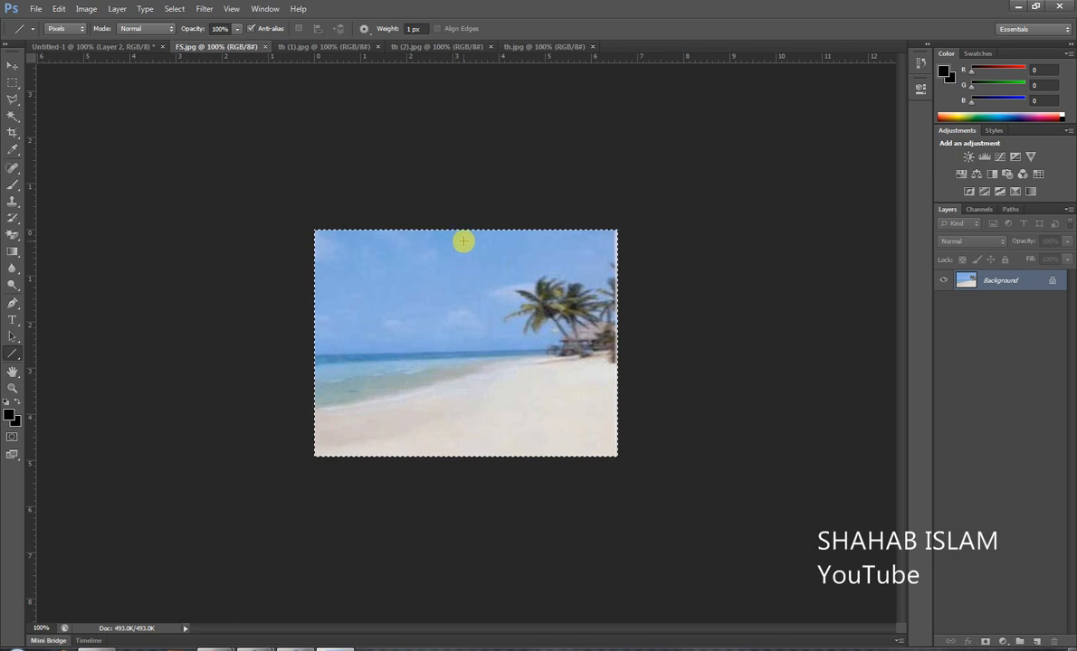
left_click(79, 47)
key("ctrl+v")
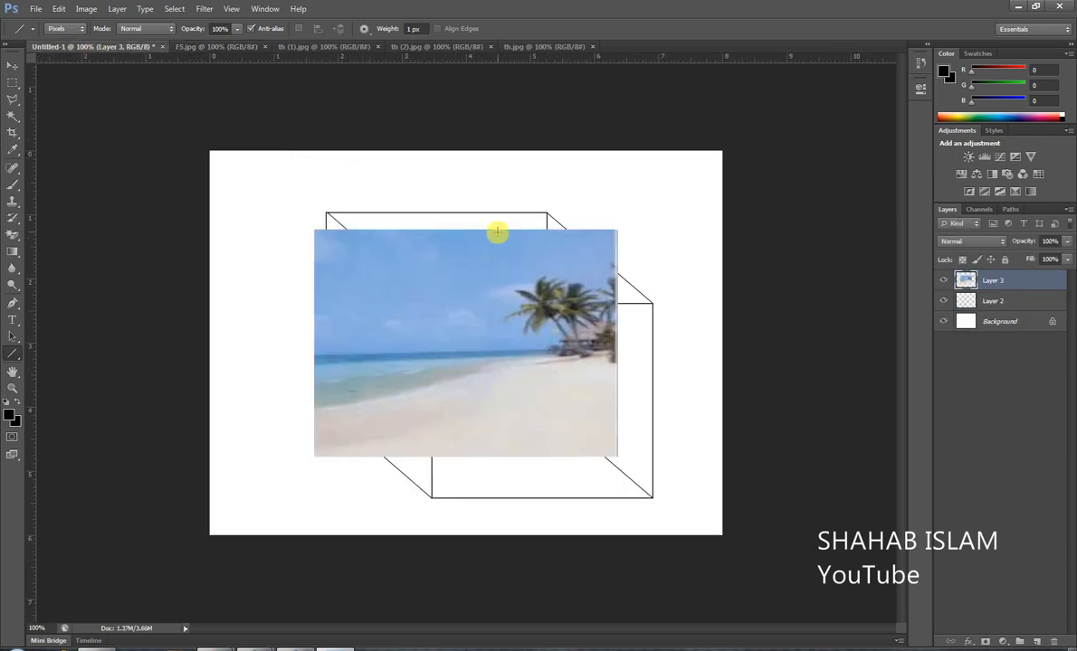
Step: Move the pasted palm beach photo onto the box's front face and scale it to about 72.57% width and 86.48% height to fit
left_click(11, 66)
key("ctrl+t")
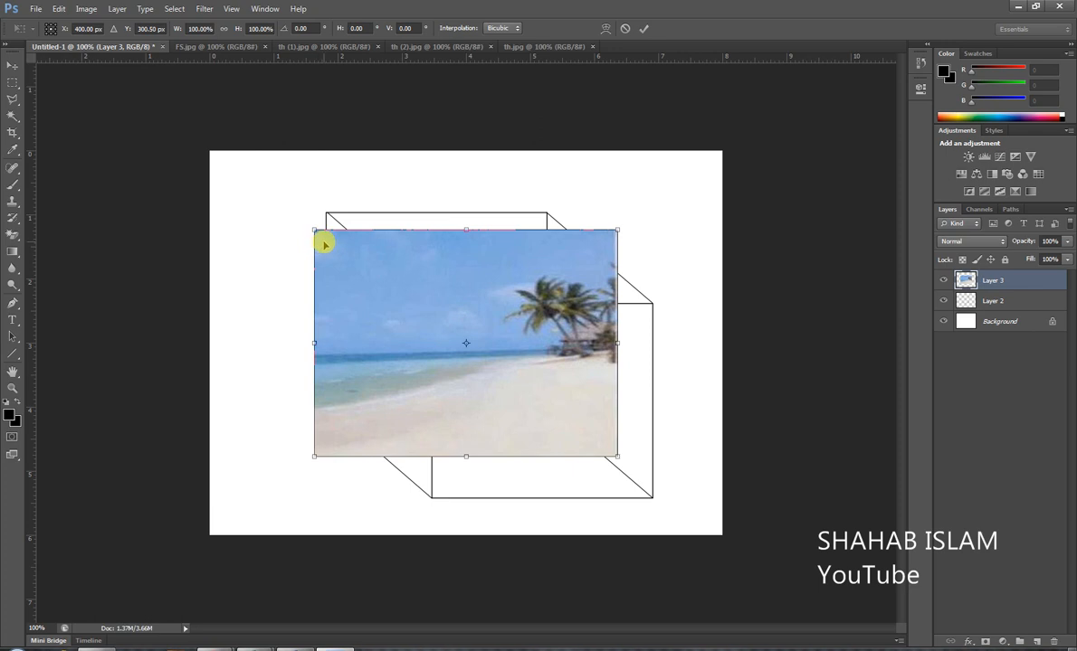
left_click_drag(324, 242, 443, 310)
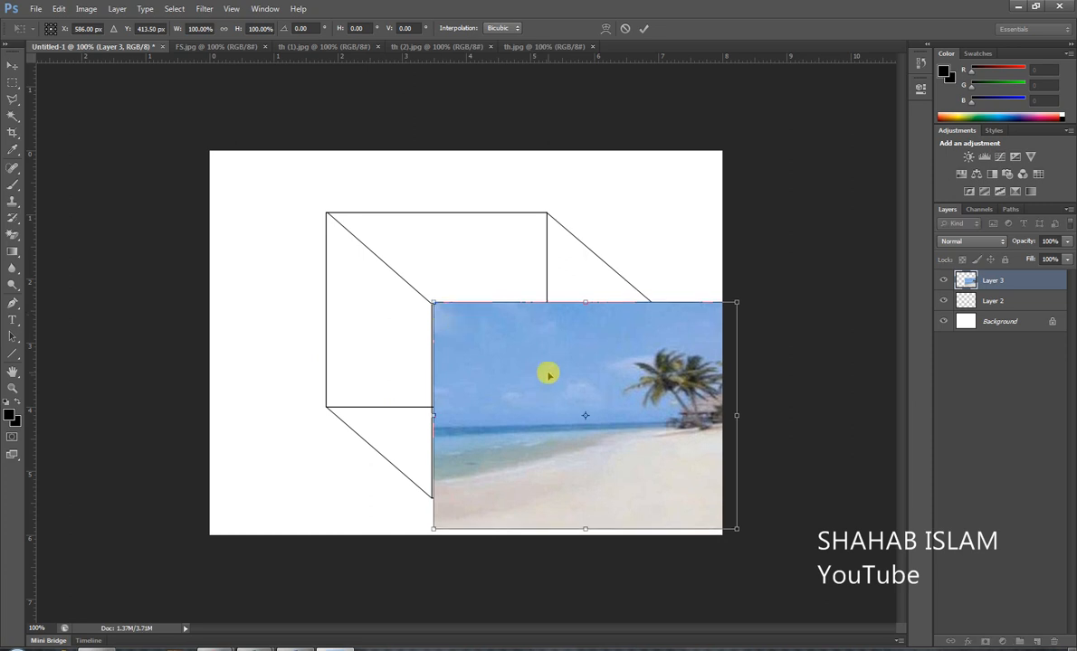
key("Left")
key("Down")
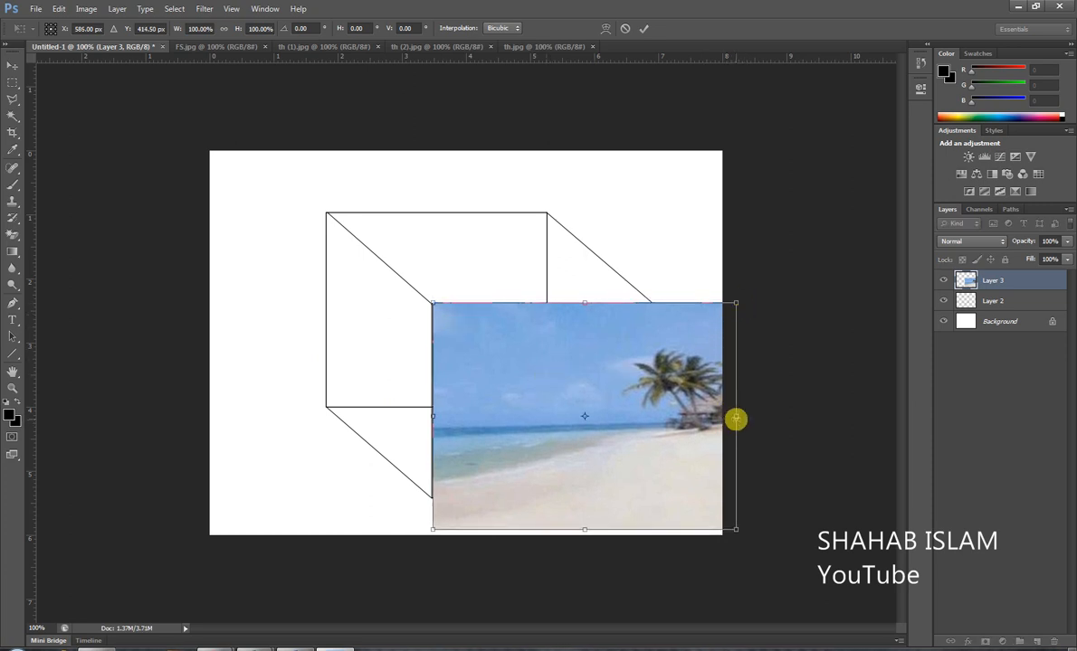
left_click_drag(736, 419, 650, 417)
left_click_drag(539, 530, 546, 493)
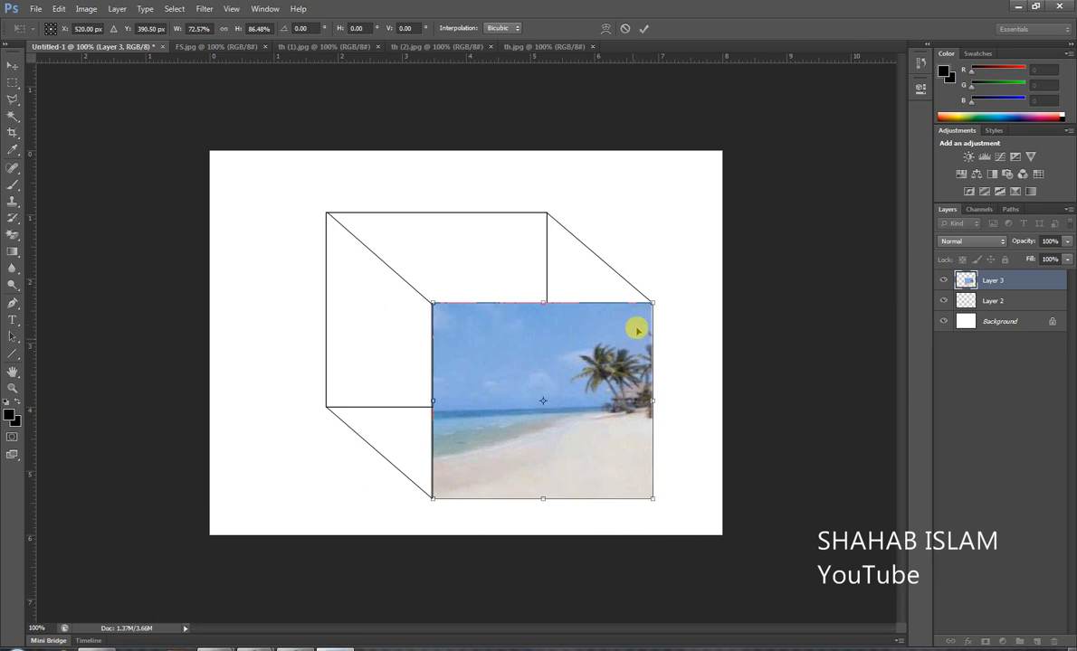
key("Return")
key("u")
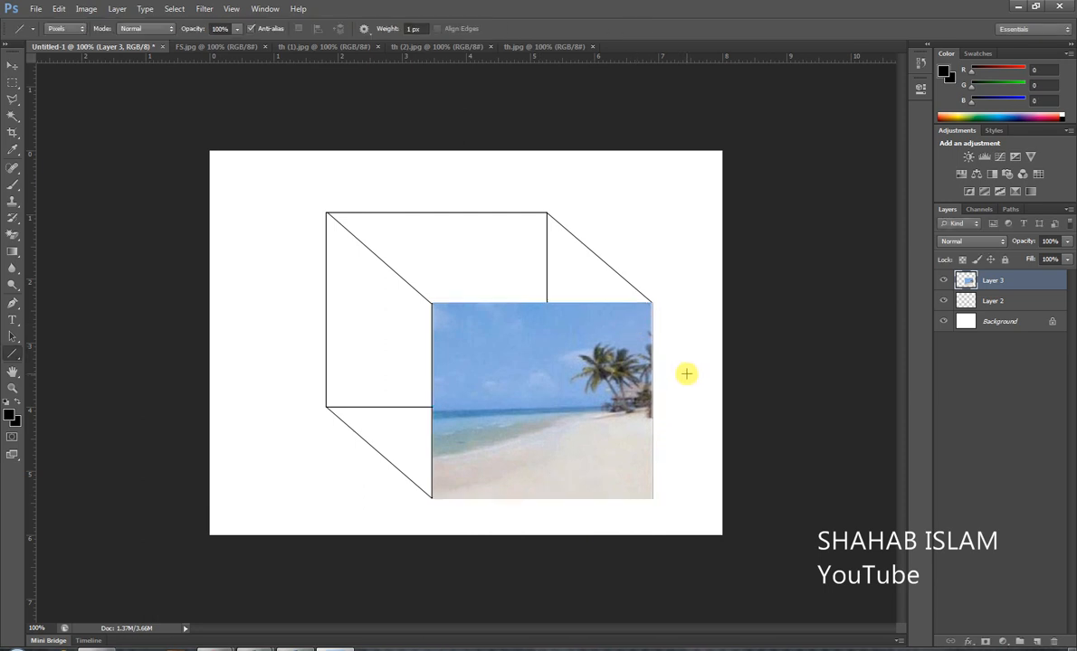
Step: Close FS.jpg, and copy the entire th (1).jpg image into the Untitled-1 box drawing as a new layer
left_click(225, 47)
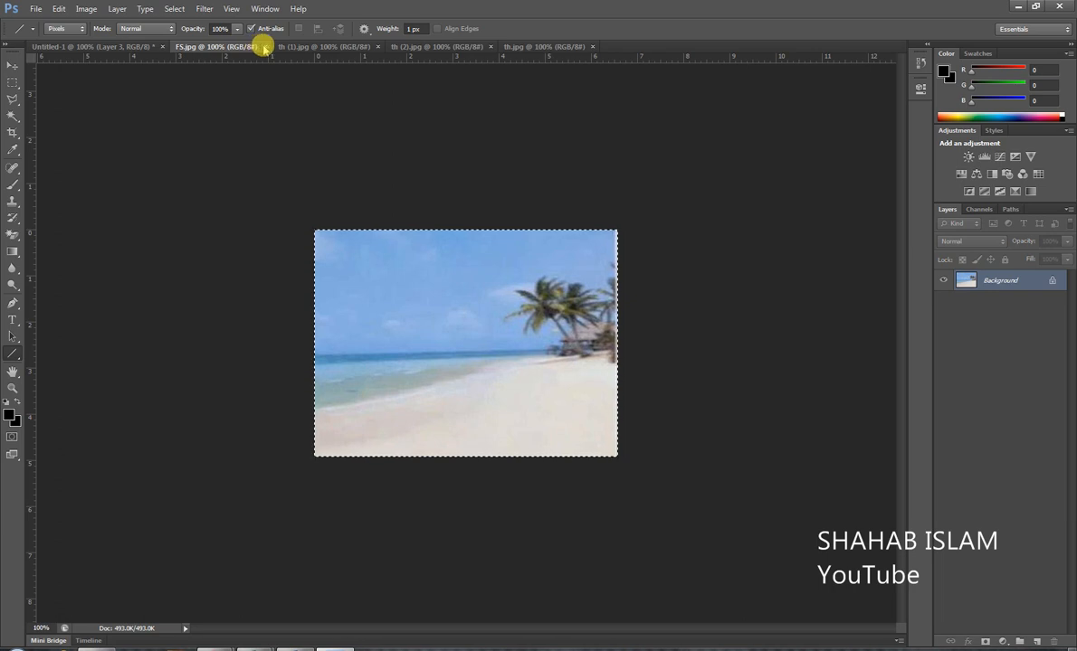
left_click(265, 47)
left_click(222, 46)
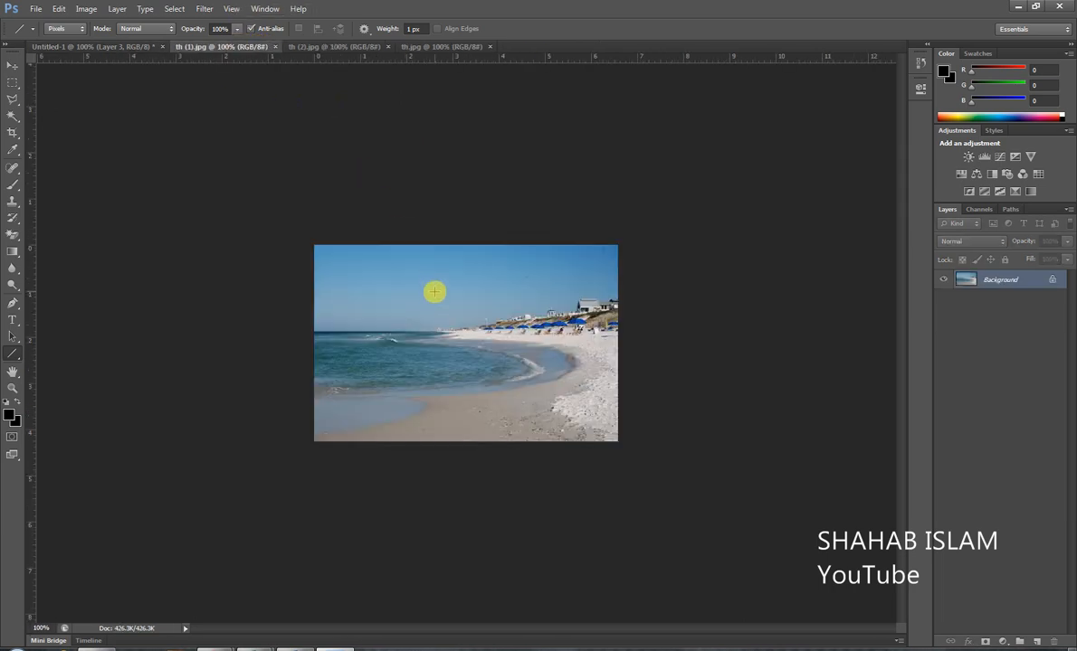
key("ctrl+a")
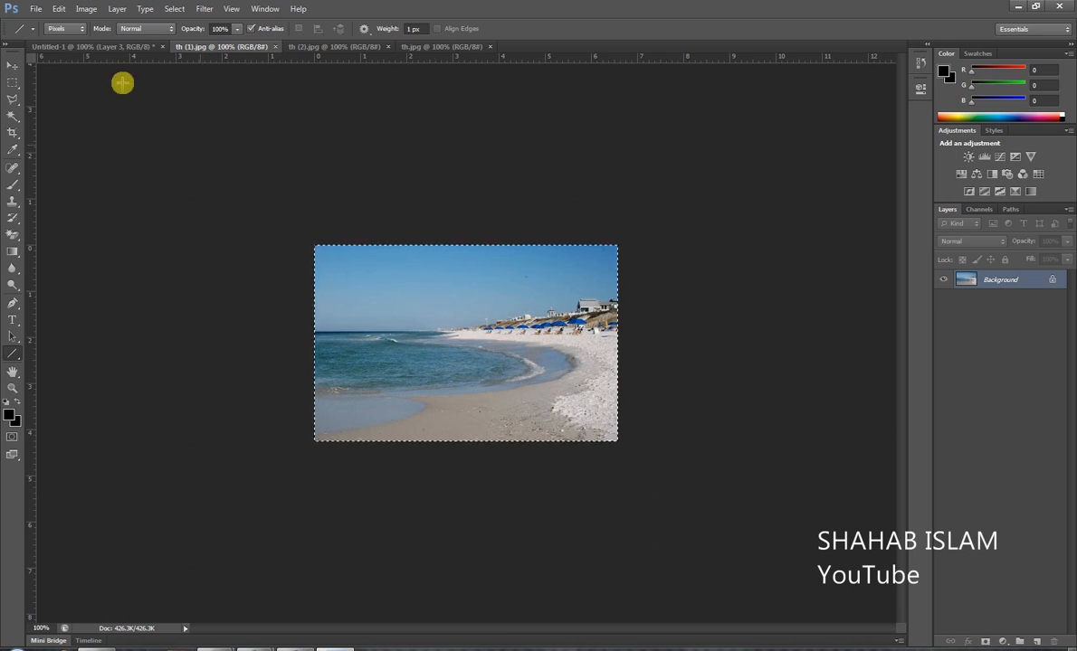
left_click(95, 48)
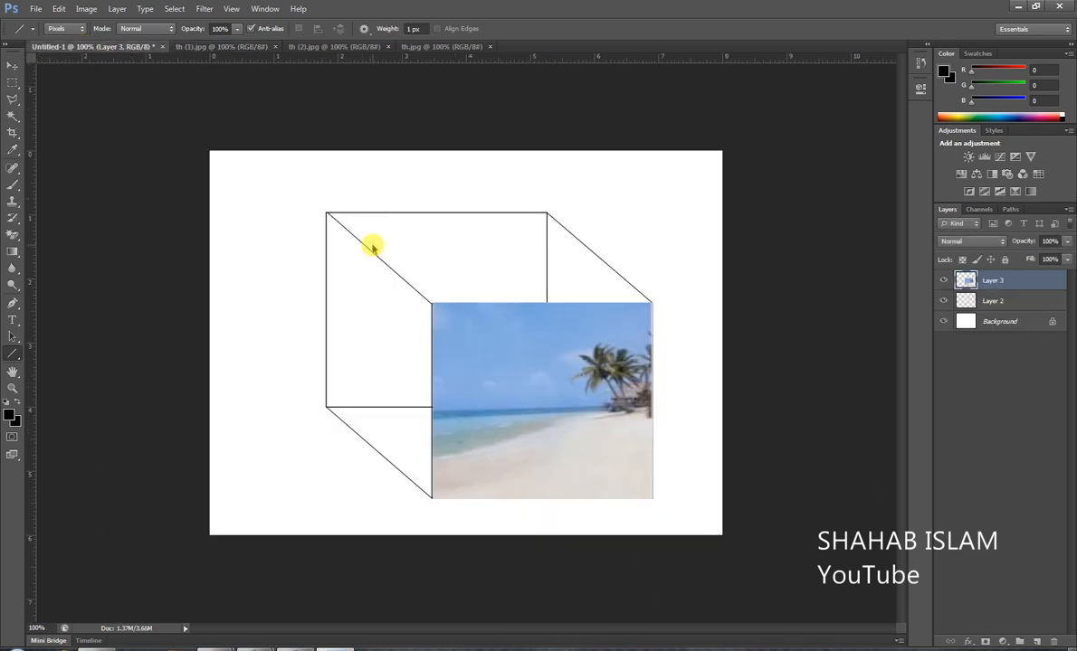
key("ctrl+v")
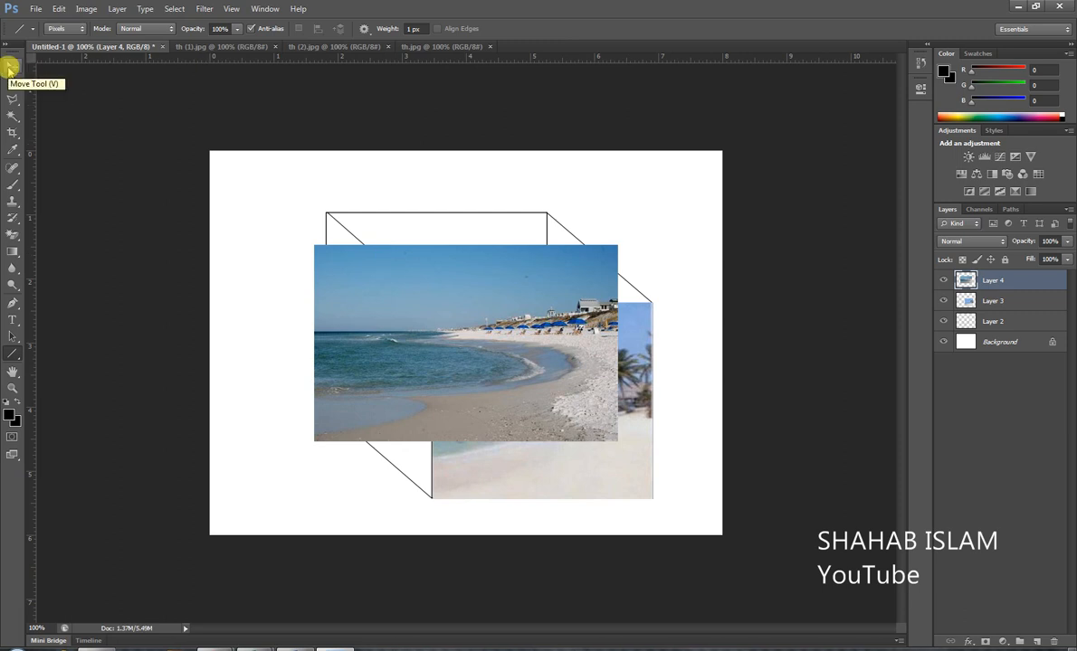
Step: Free-transform Layer 4, rotating it about -22.91° and scaling it to about 60% width and 62% height above the front face
left_click(9, 68)
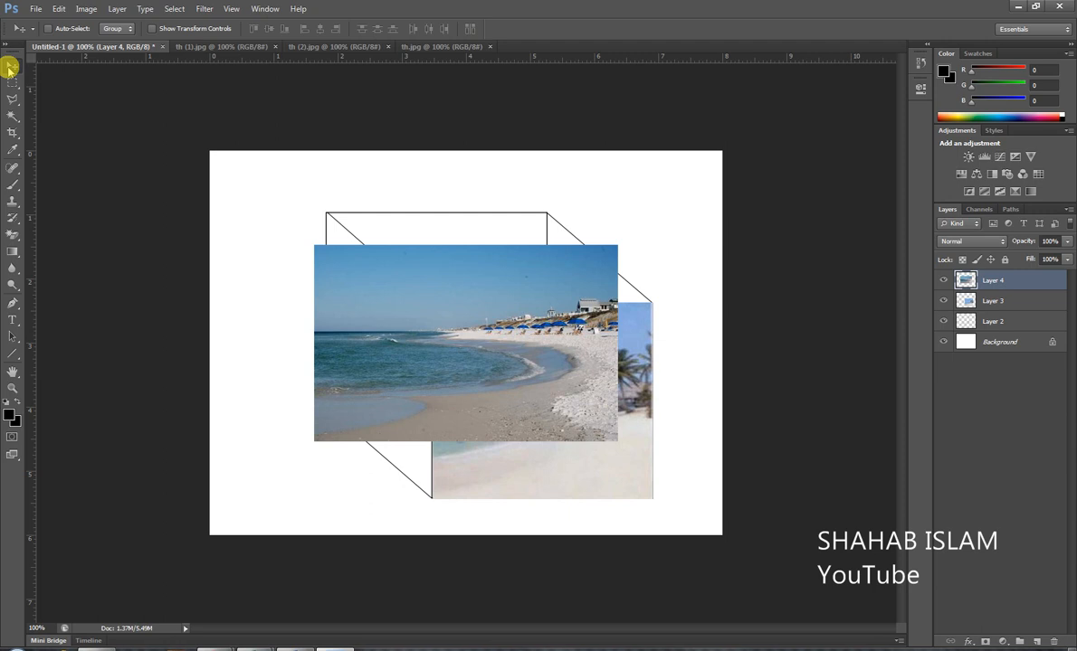
key("ctrl+t")
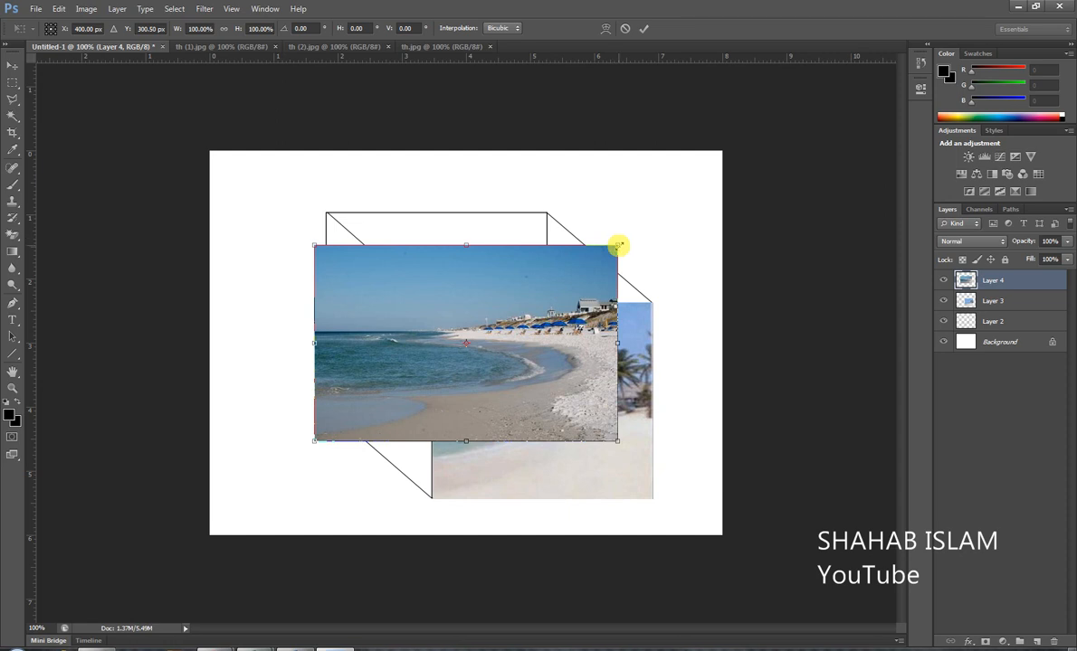
mouse_move(618, 245)
left_mouse_down()
mouse_move(579, 291)
mouse_move(637, 255)
left_mouse_up()
key("ctrl+z")
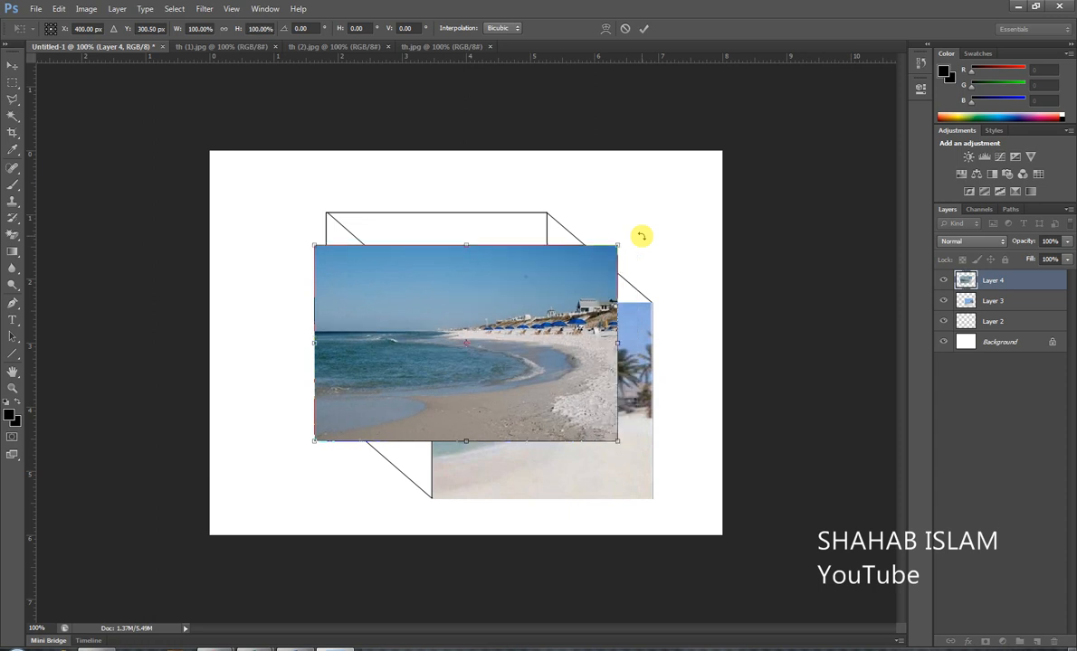
left_click_drag(618, 226, 579, 167)
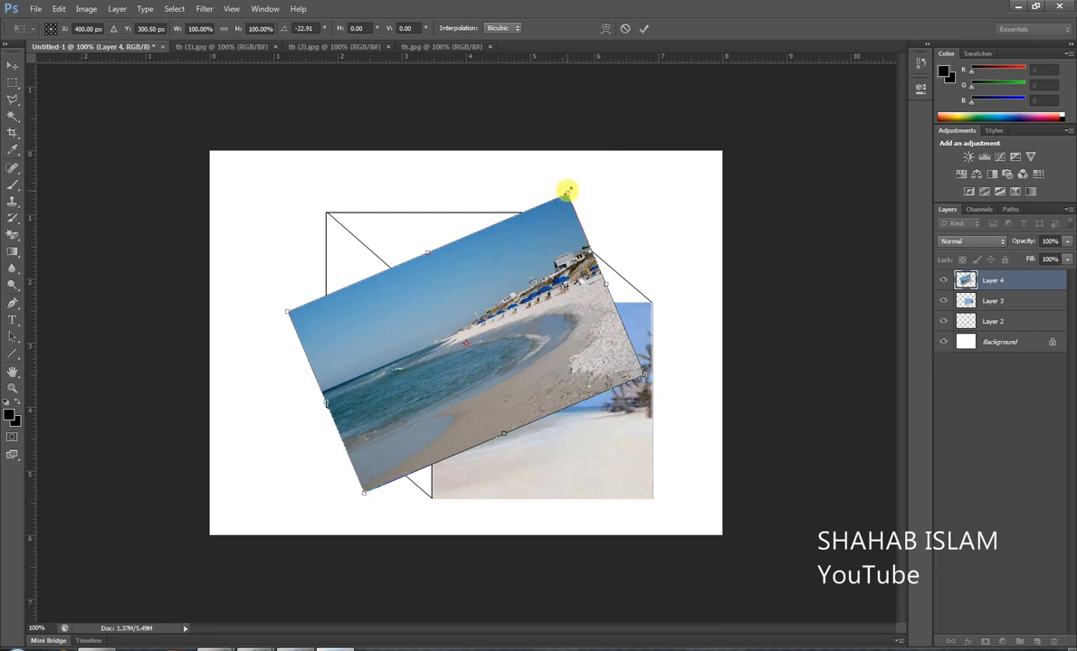
left_click_drag(564, 194, 539, 193)
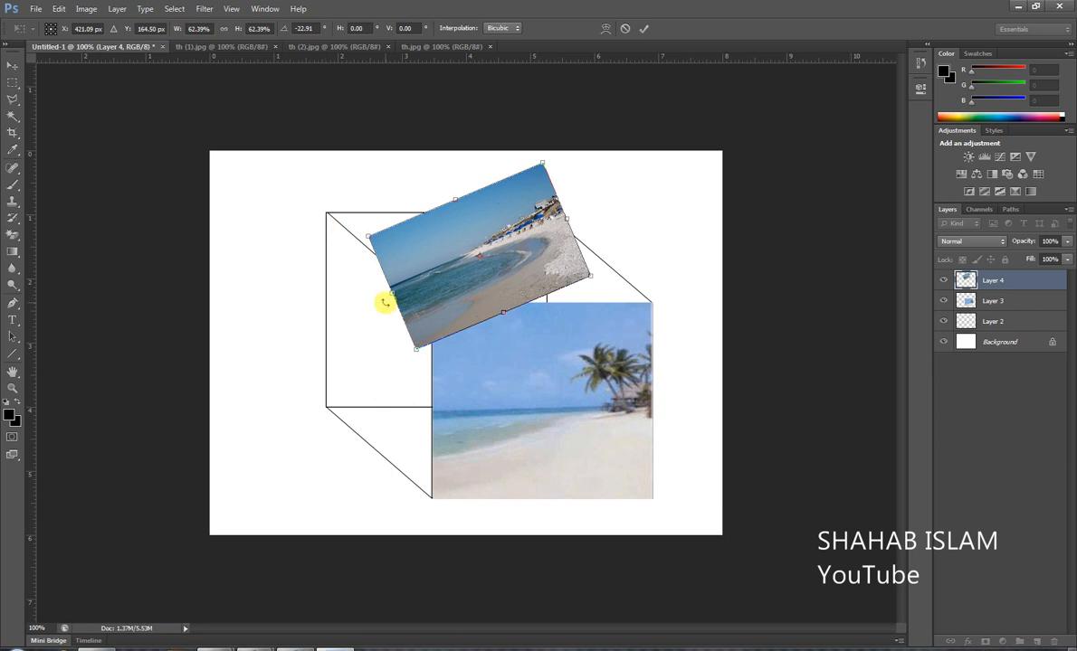
mouse_move(397, 293)
left_mouse_down()
mouse_move(430, 281)
mouse_move(409, 288)
mouse_move(440, 250)
mouse_move(407, 284)
left_mouse_up()
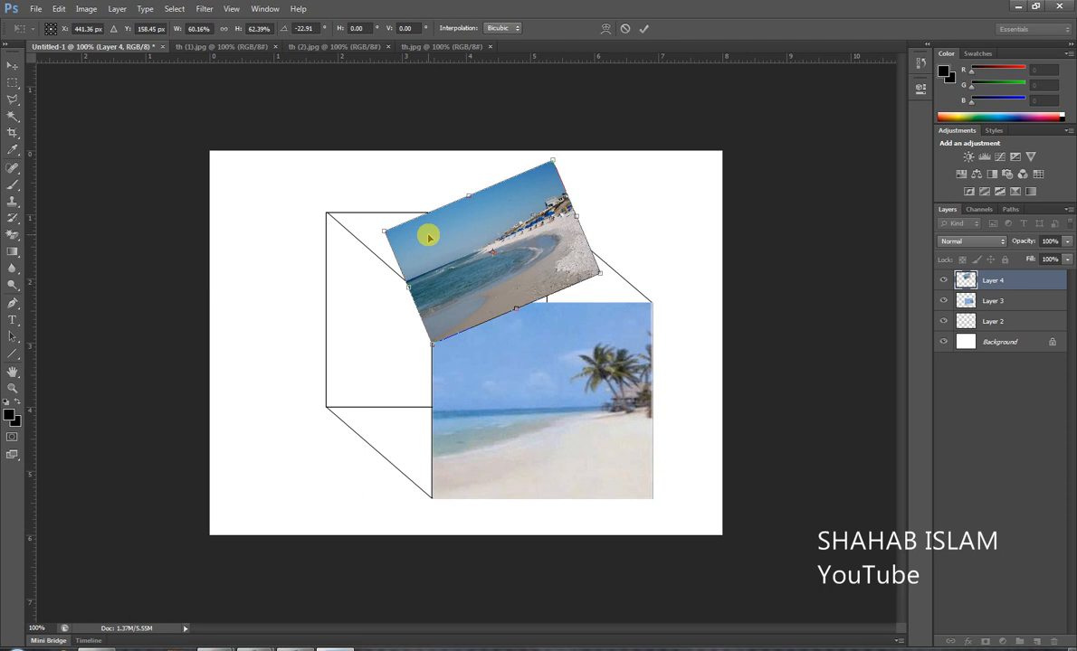
Step: Distort the Layer 4 photo so its four corners match the corners of the box's top face, and apply the transformation
right_click(429, 237)
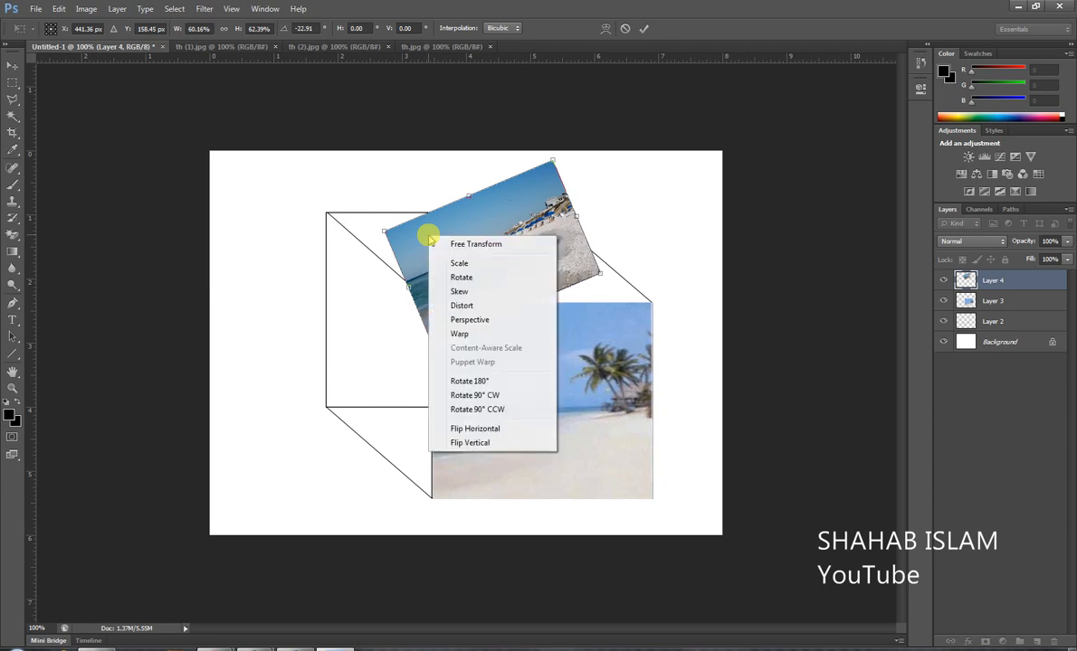
left_click(457, 306)
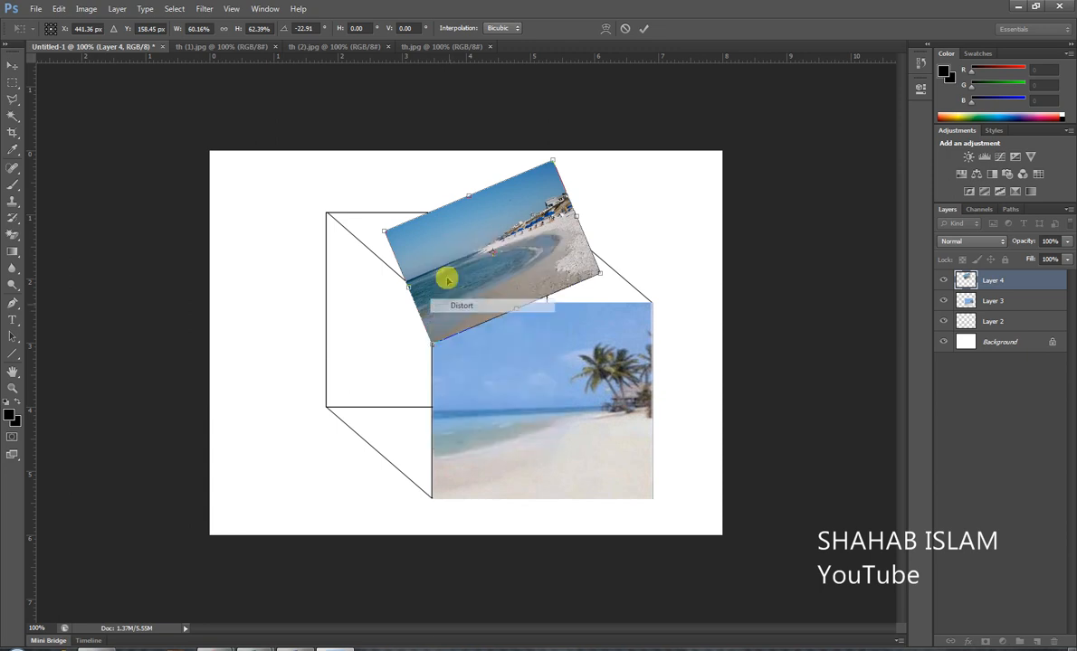
left_click_drag(385, 234, 332, 220)
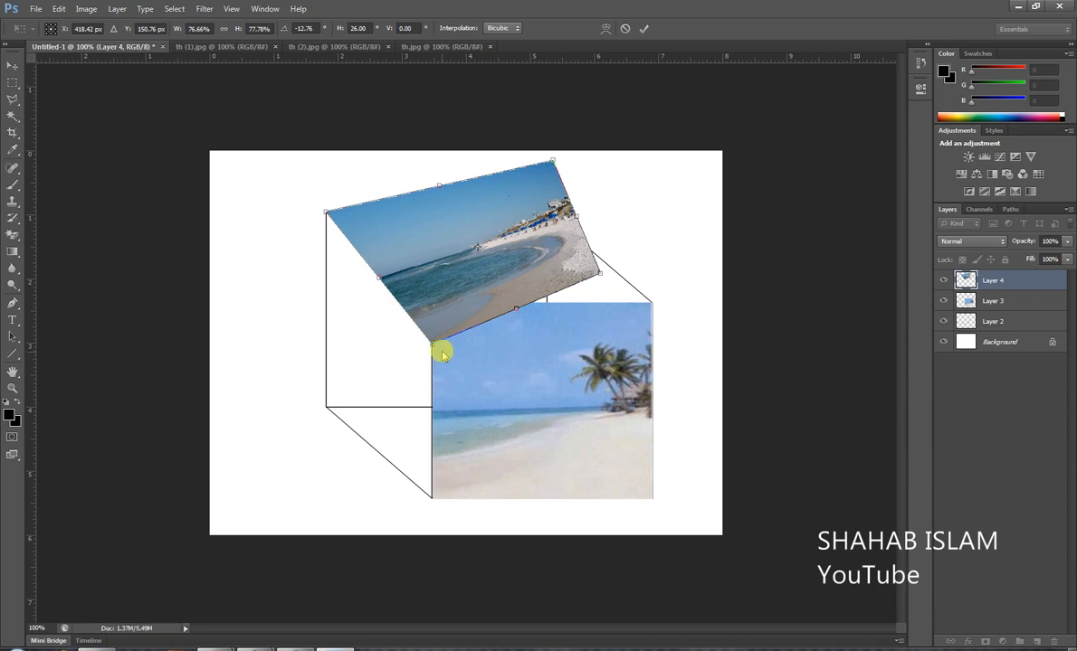
left_click_drag(435, 348, 430, 301)
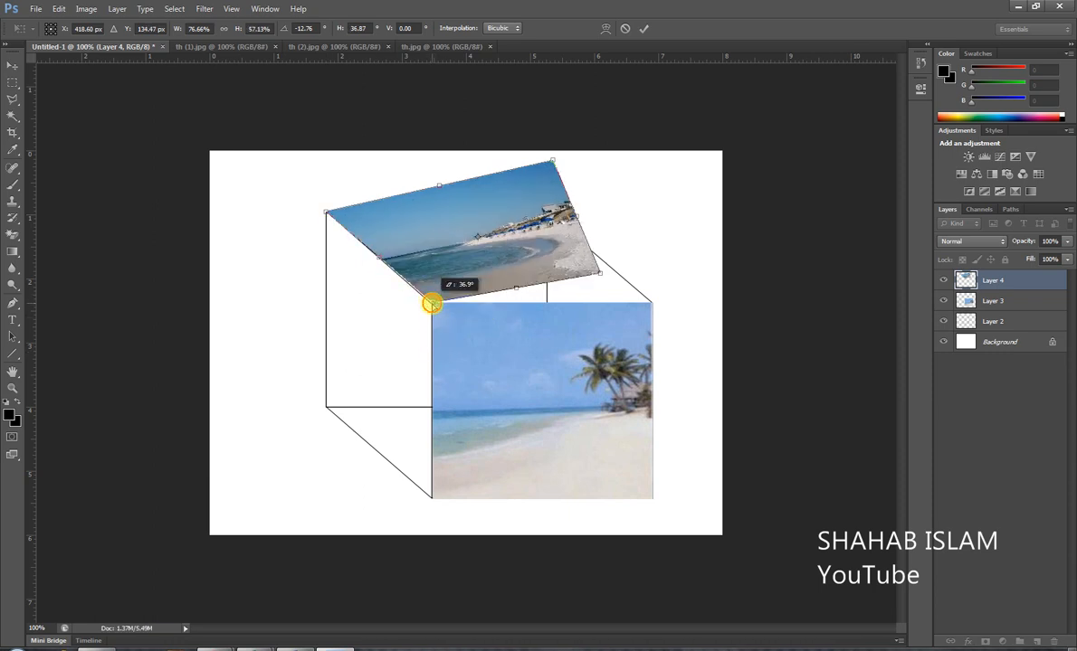
left_click_drag(432, 306, 433, 309)
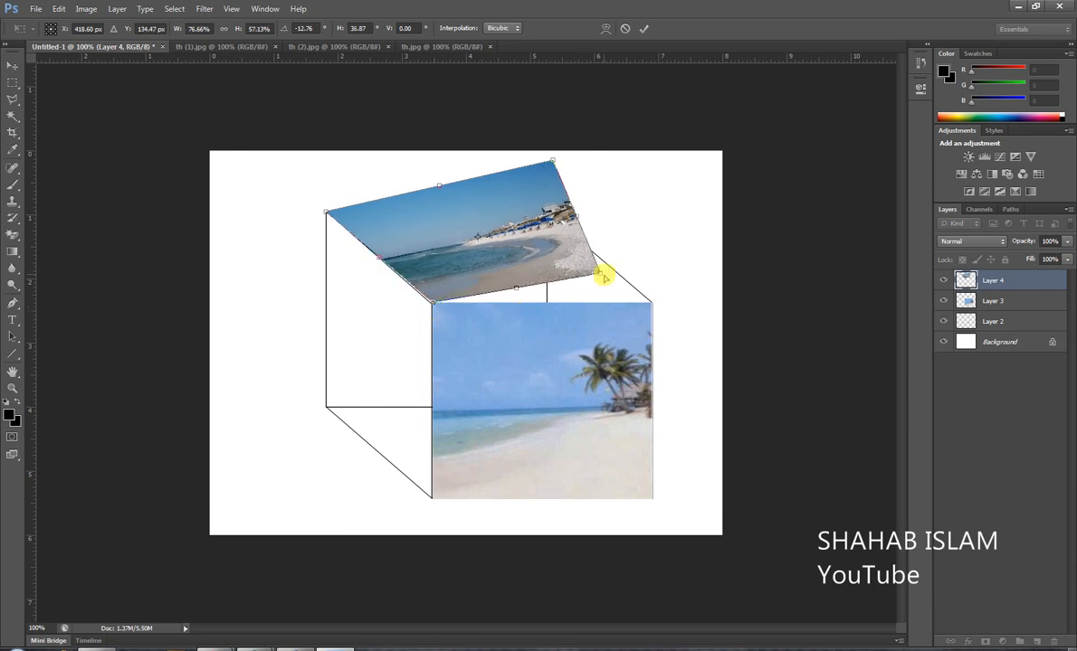
left_click_drag(601, 271, 651, 301)
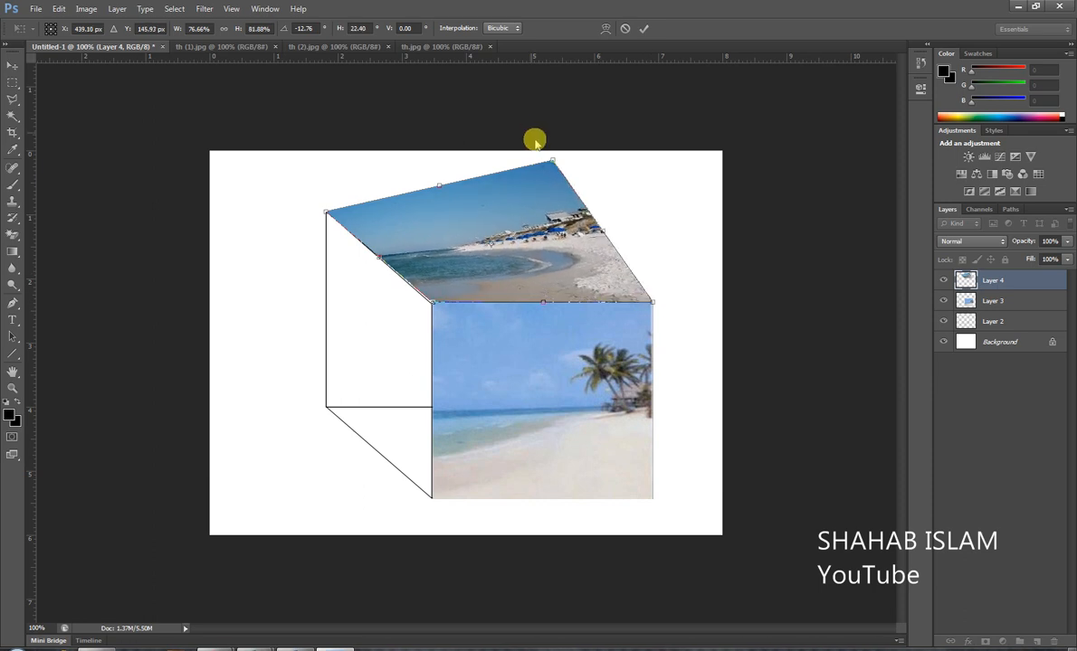
left_click_drag(551, 161, 543, 215)
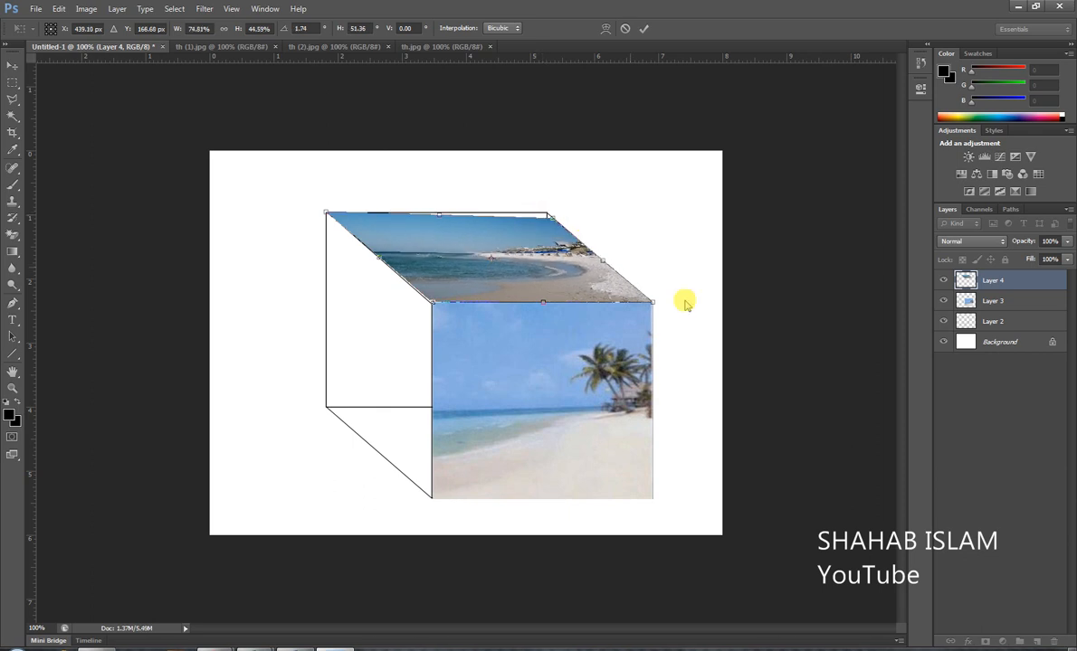
key("ctrl+z")
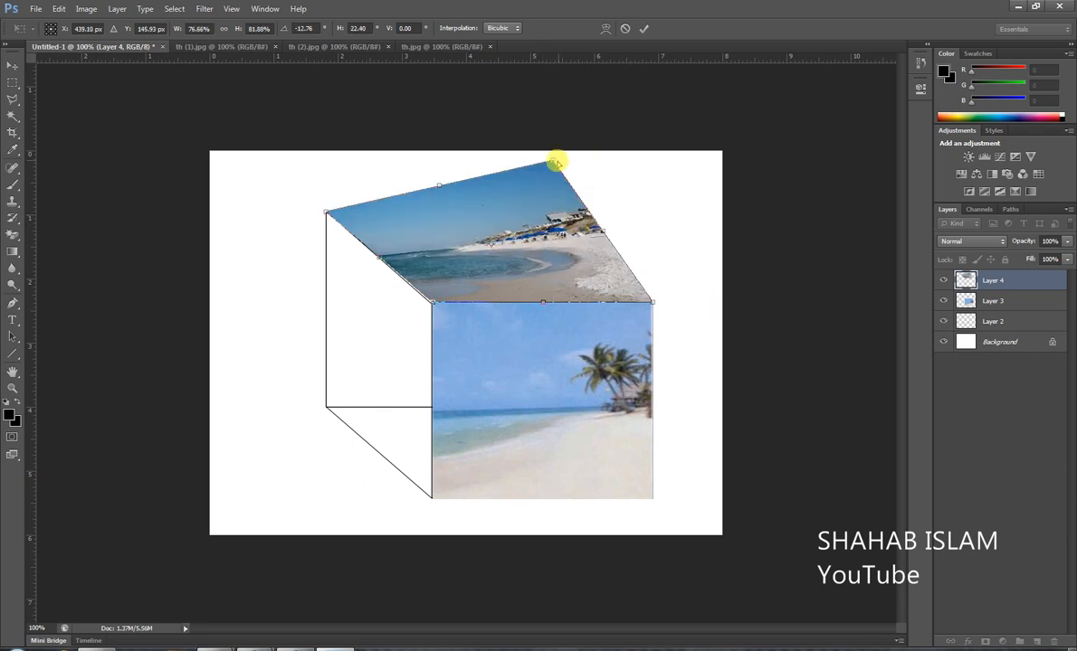
left_click_drag(550, 161, 547, 212)
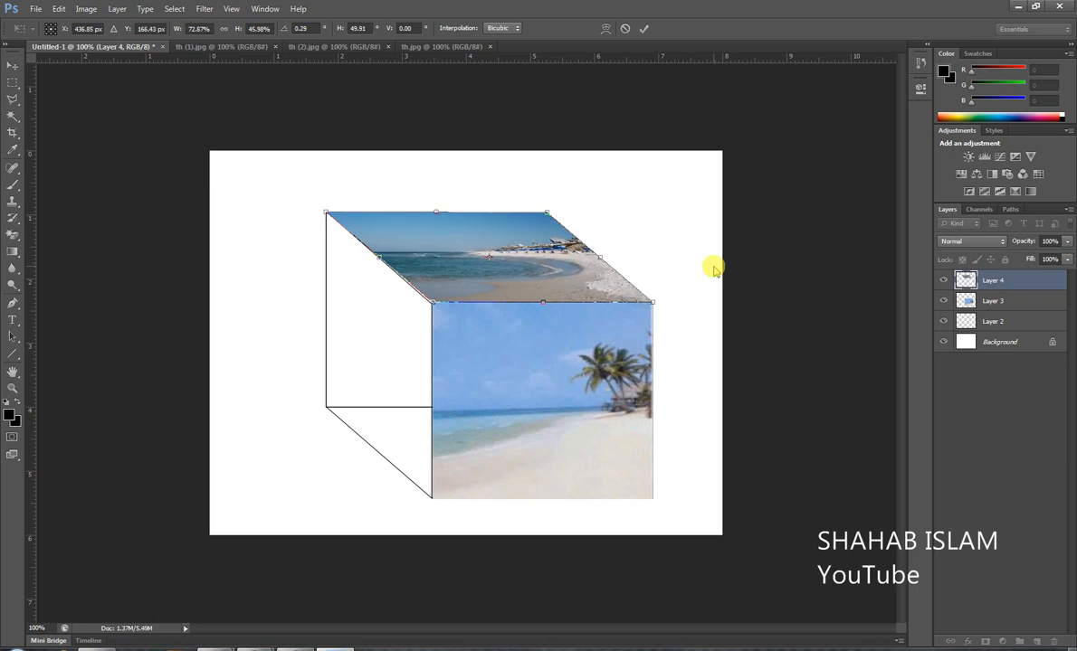
key("Return")
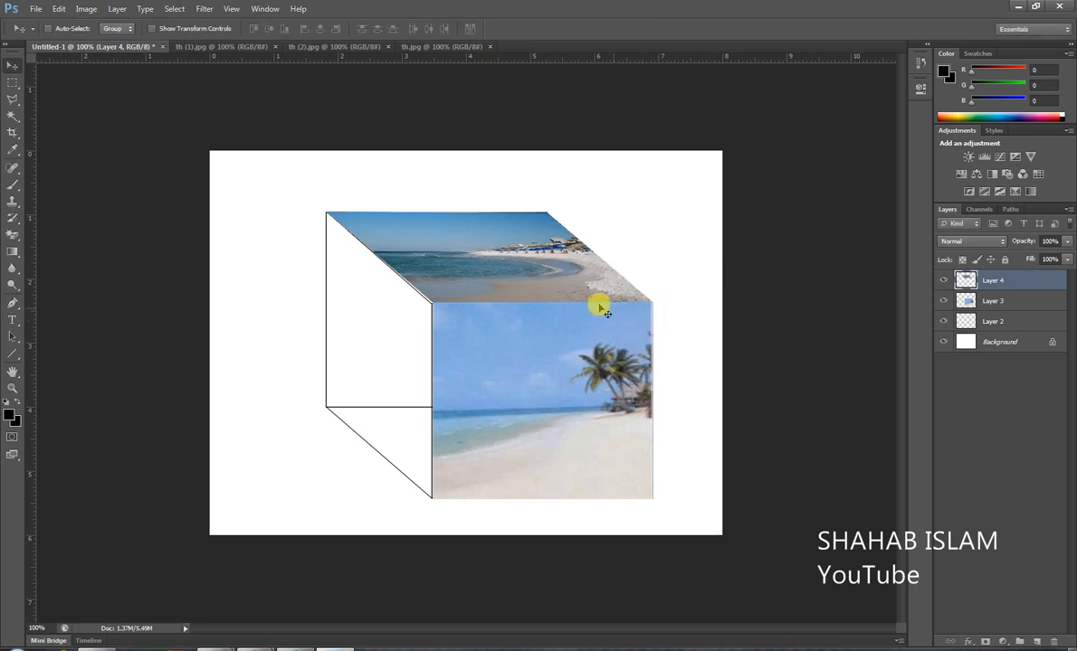
key("ctrl+t")
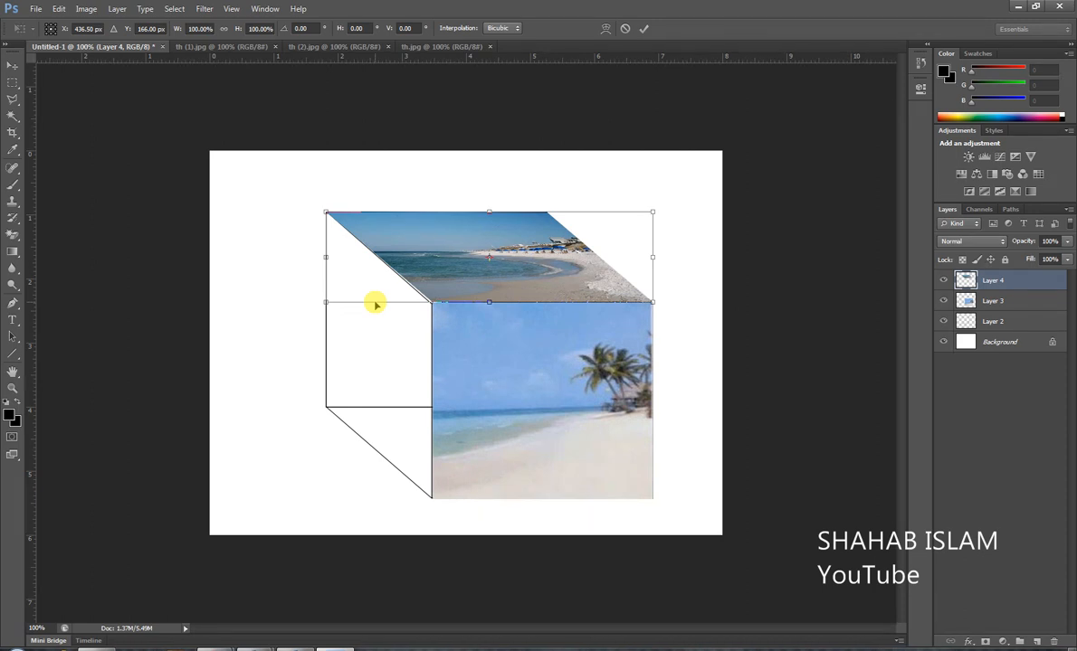
key("Return")
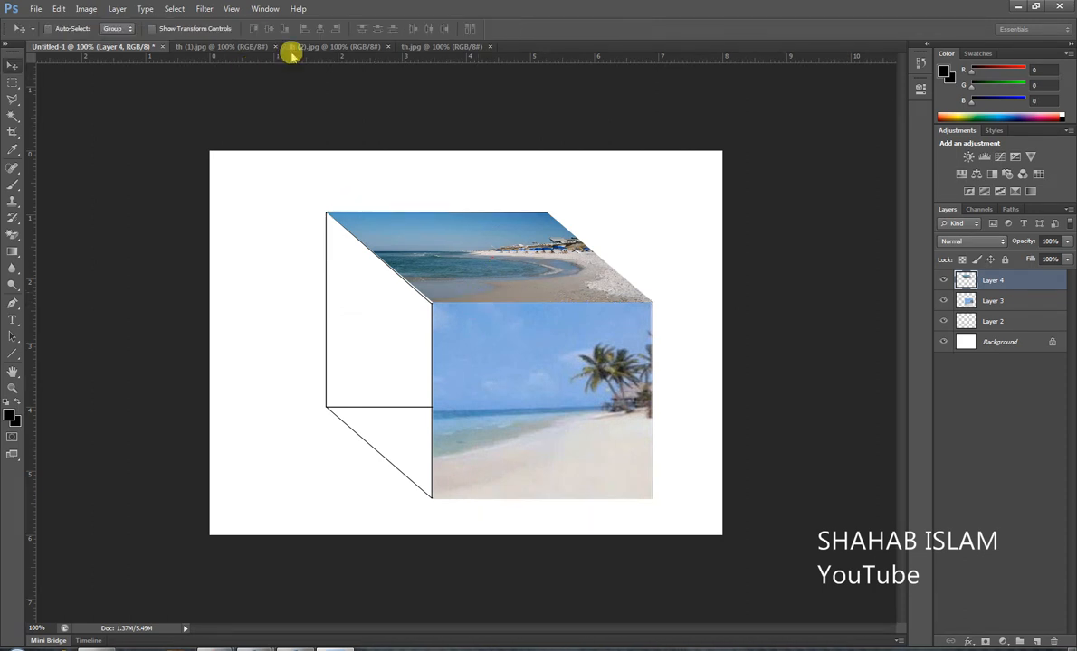
Step: Close th (1).jpg and compare the remaining photos, th (2).jpg and th.jpg, with the box drawing
left_click(233, 47)
left_click(275, 46)
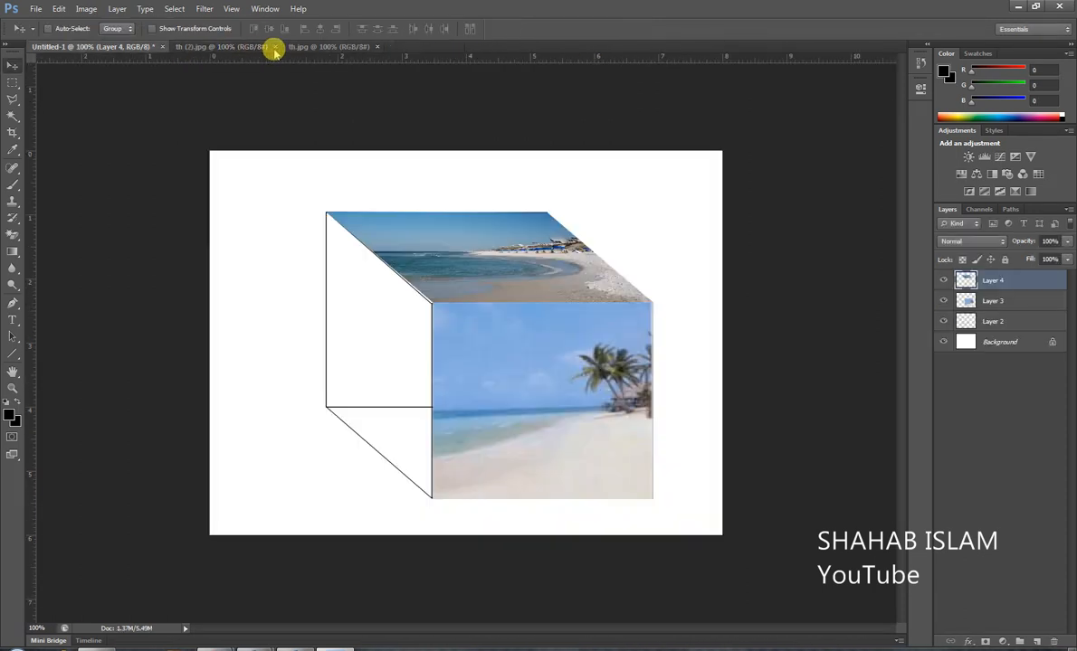
left_click(253, 47)
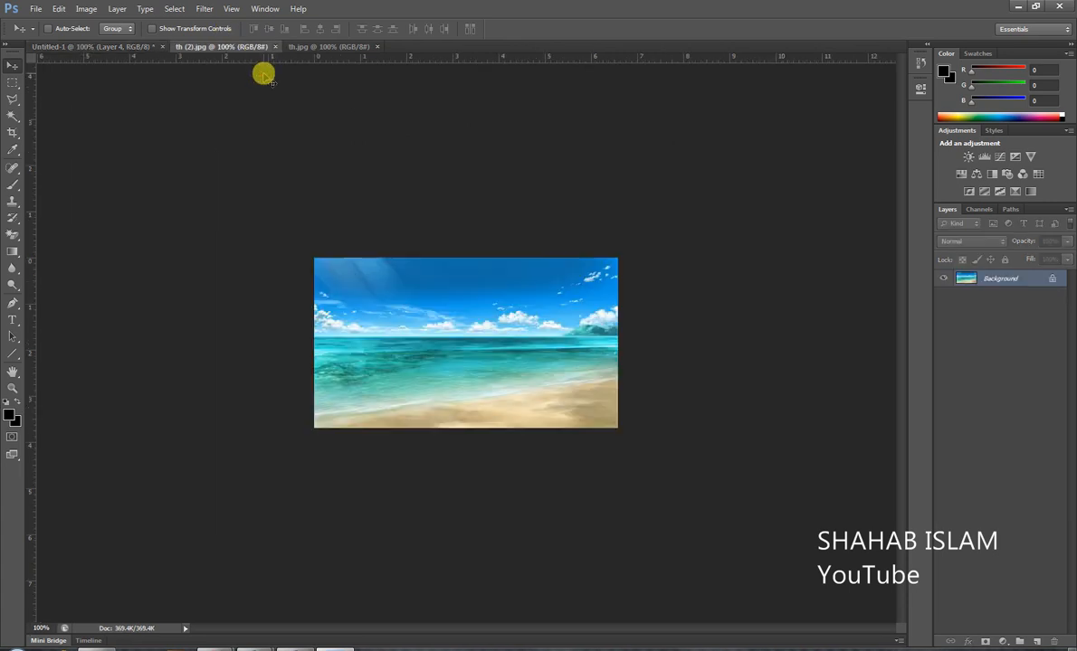
left_click(320, 47)
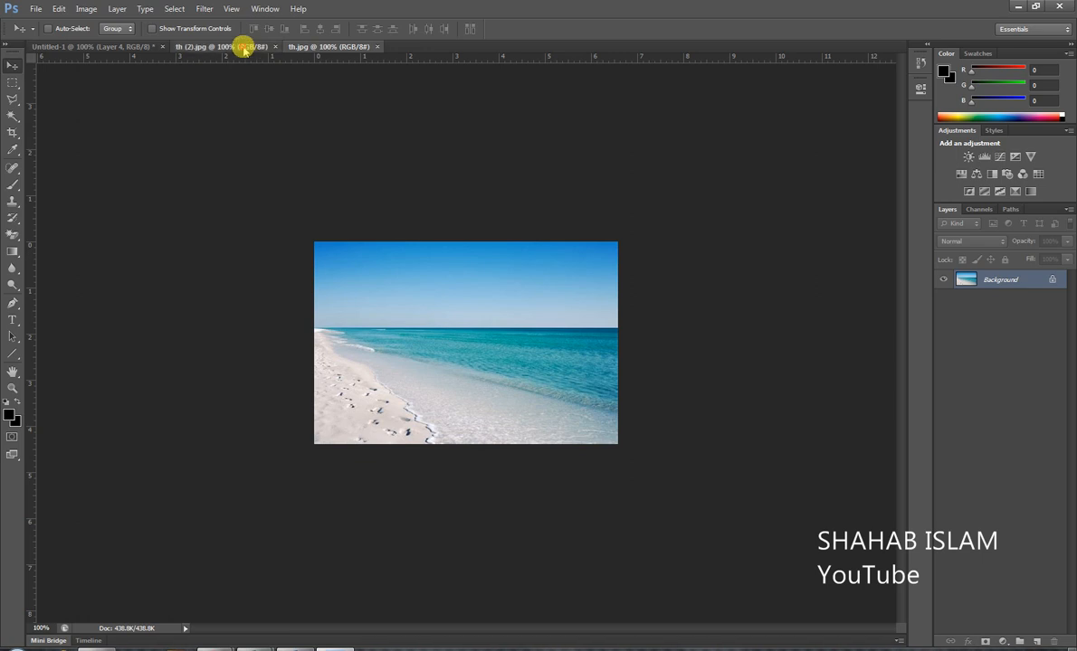
left_click(246, 48)
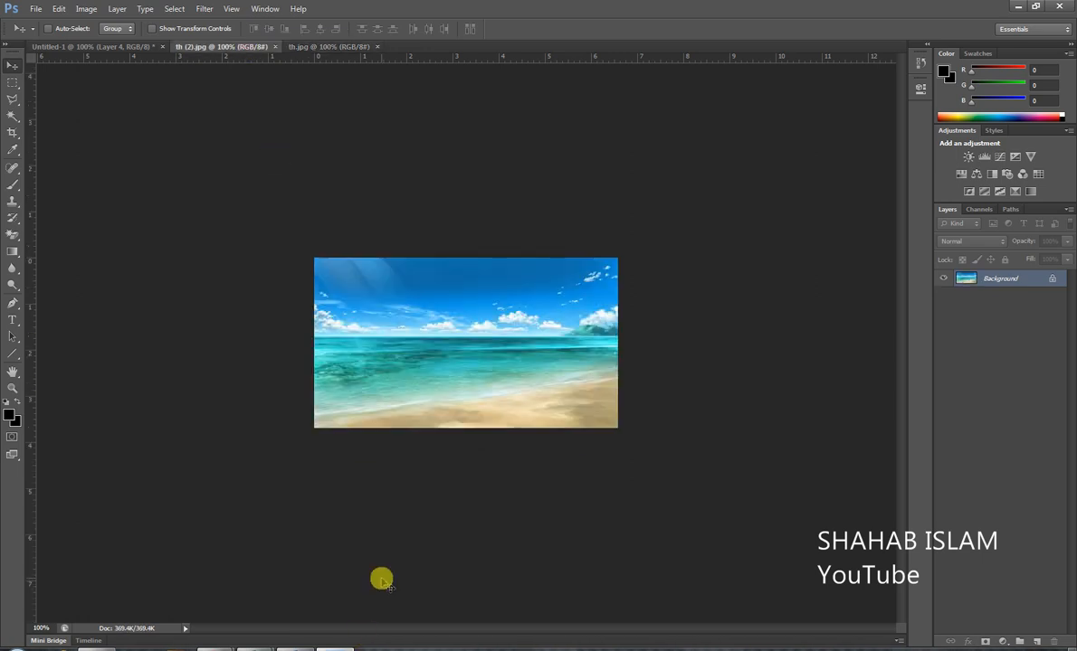
left_click(300, 49)
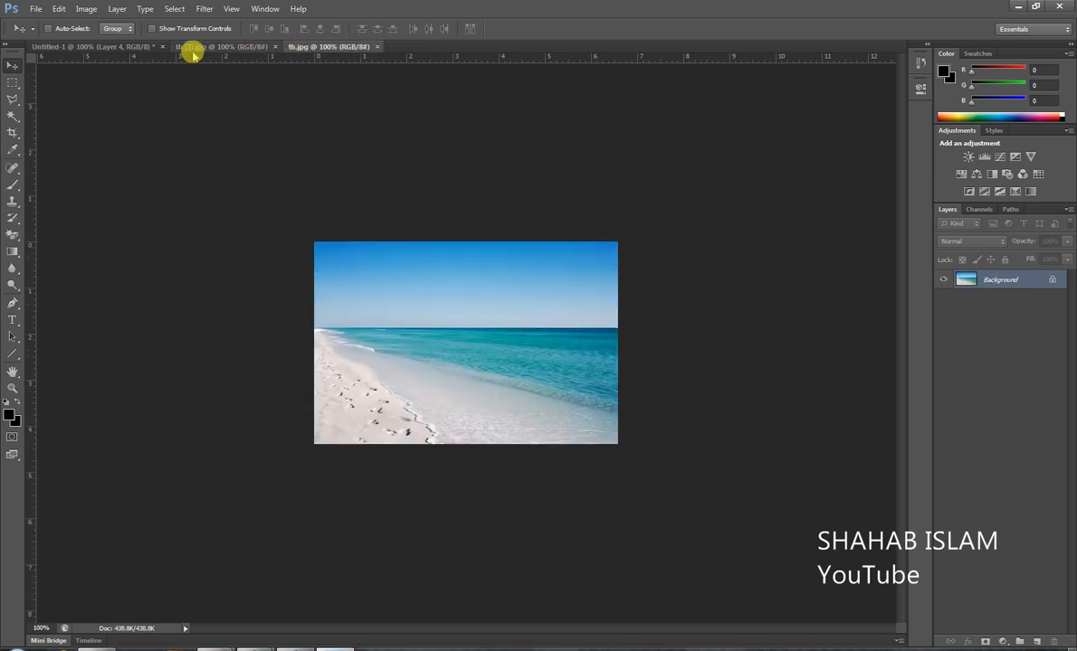
left_click(145, 51)
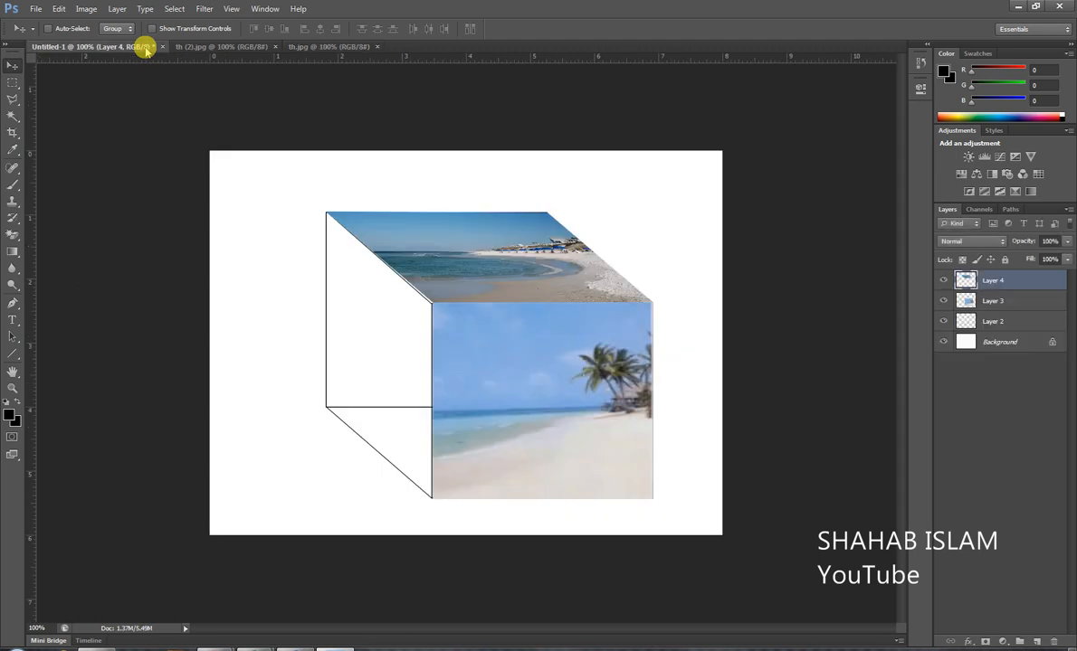
left_click(316, 49)
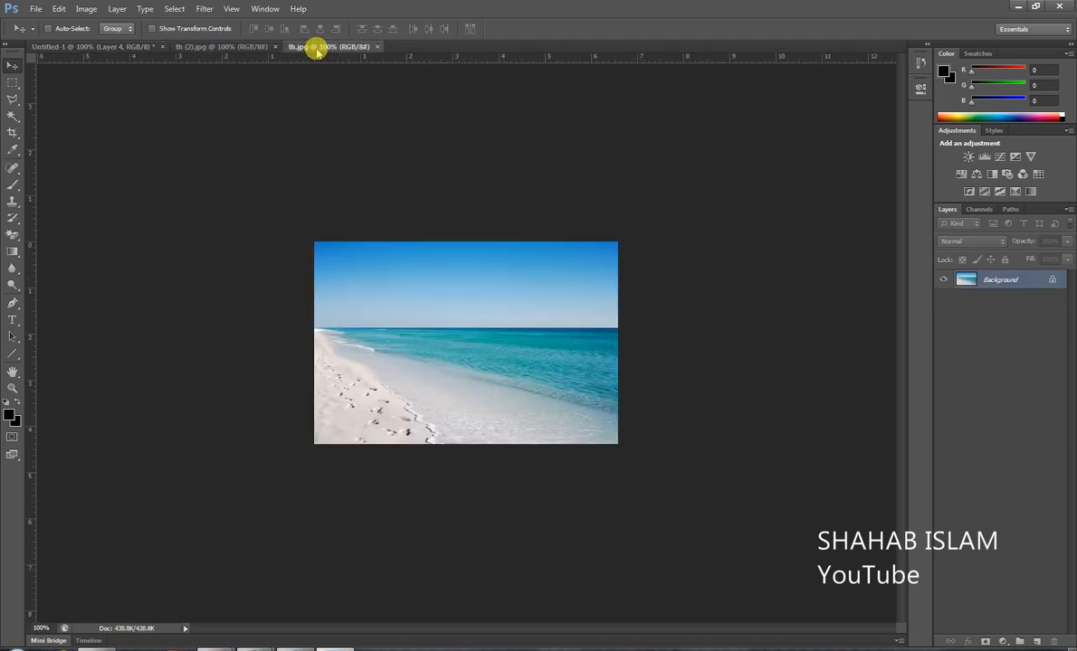
Step: Review th (2).jpg and th.jpg, and copy the entire th.jpg image into the Untitled-1 box drawing as a new layer
left_click(254, 47)
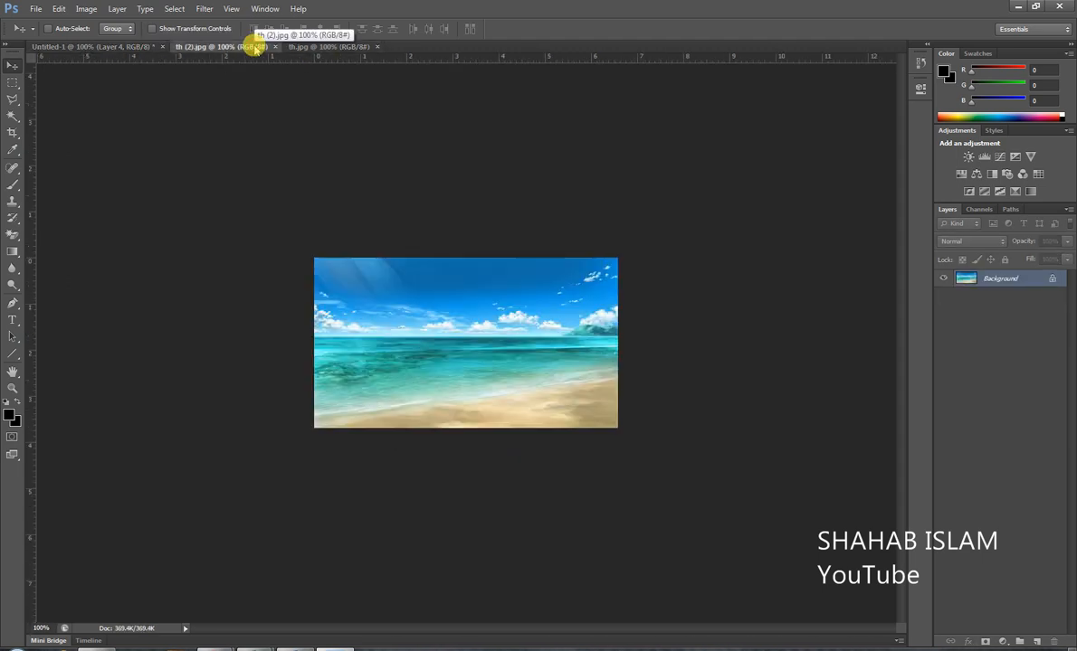
left_click(315, 49)
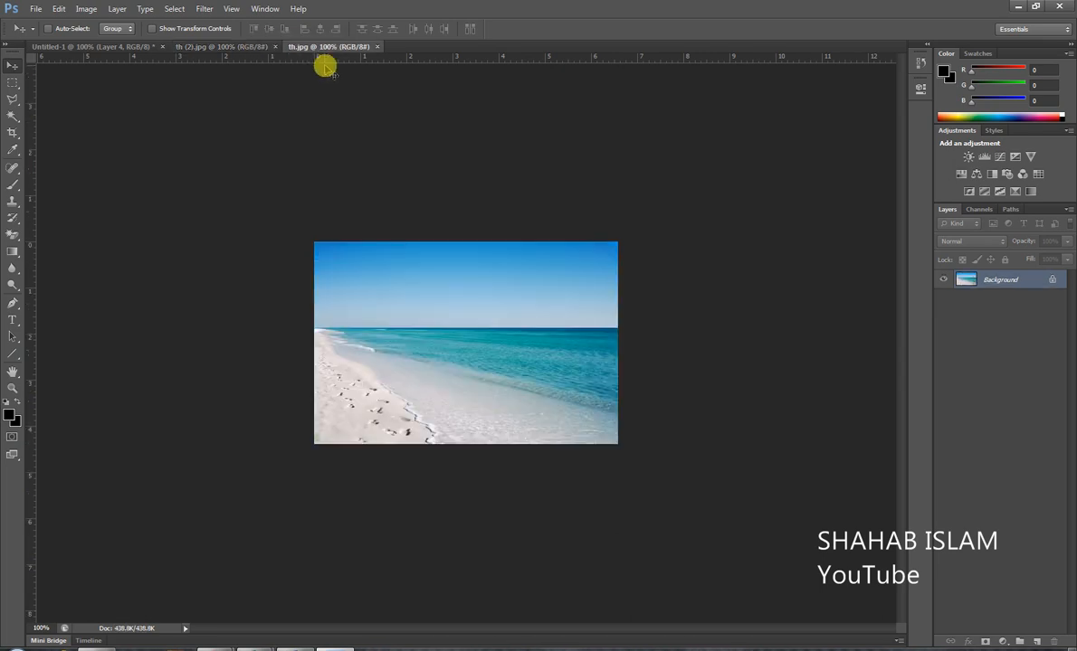
key("ctrl+a")
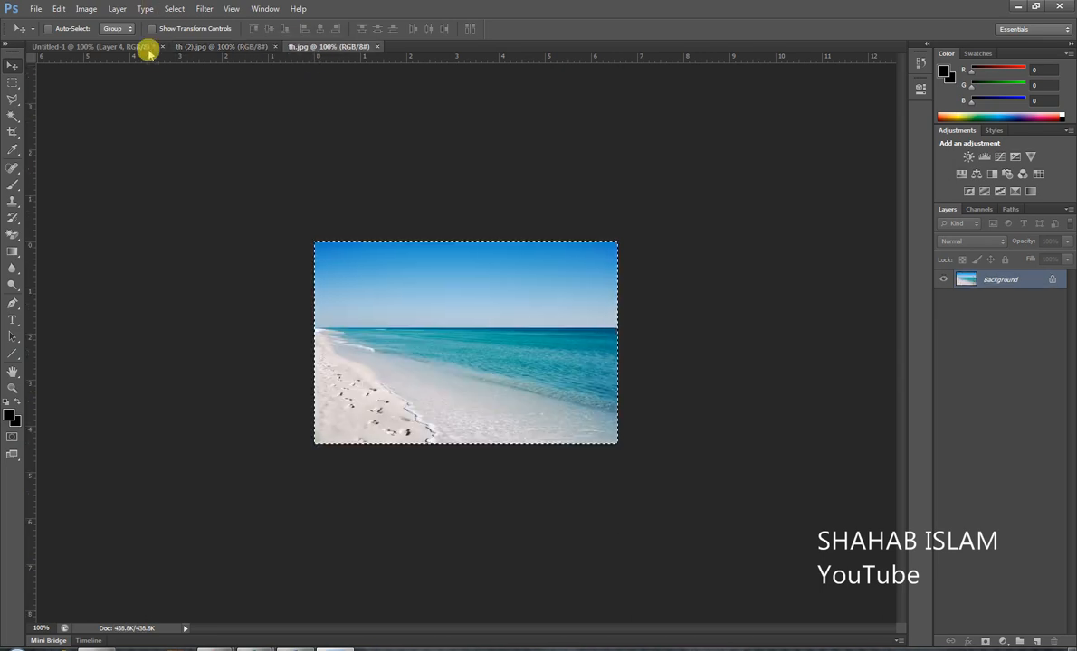
left_click_drag(155, 53, 361, 173)
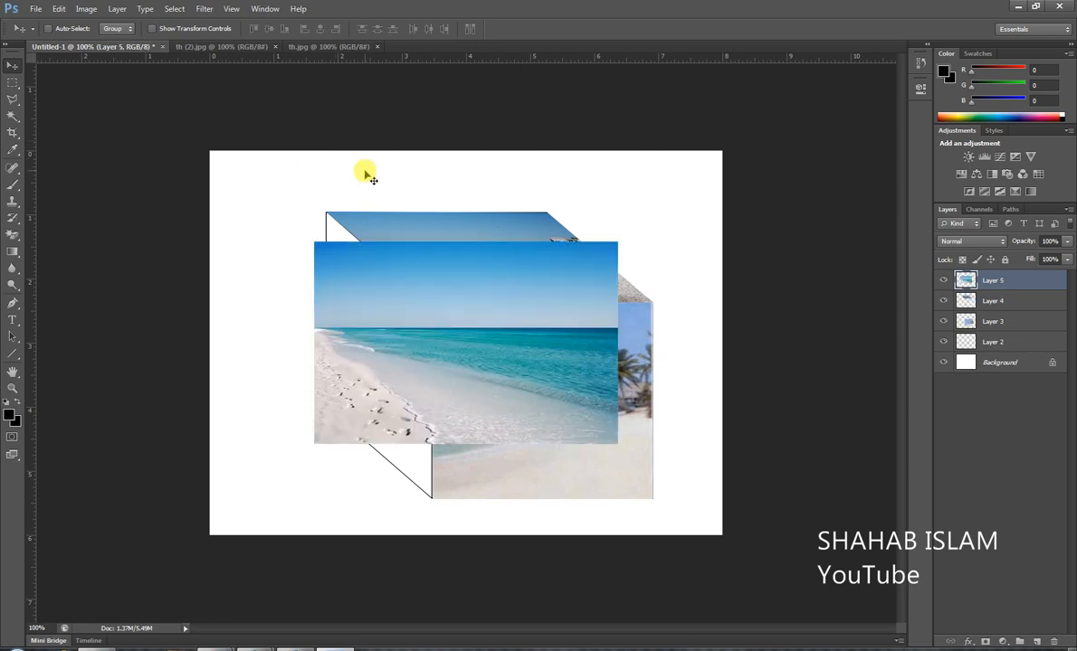
Step: Free-transform the new beach photo, rotating it about 29.17° and moving it over the box's empty side face
key("ctrl+t")
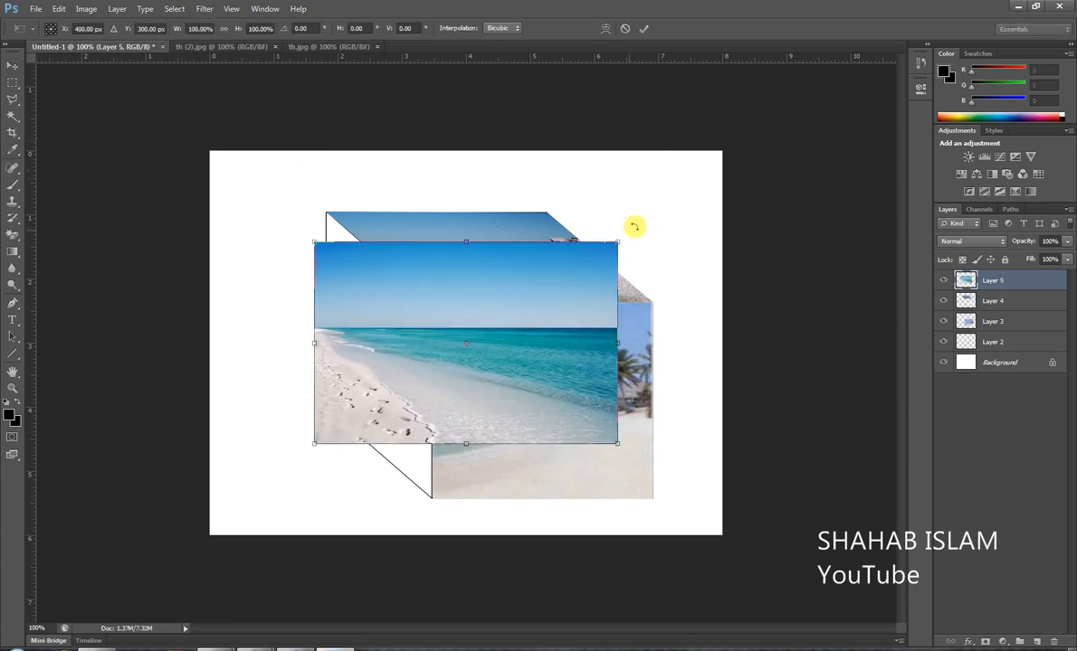
left_click_drag(645, 249, 653, 325)
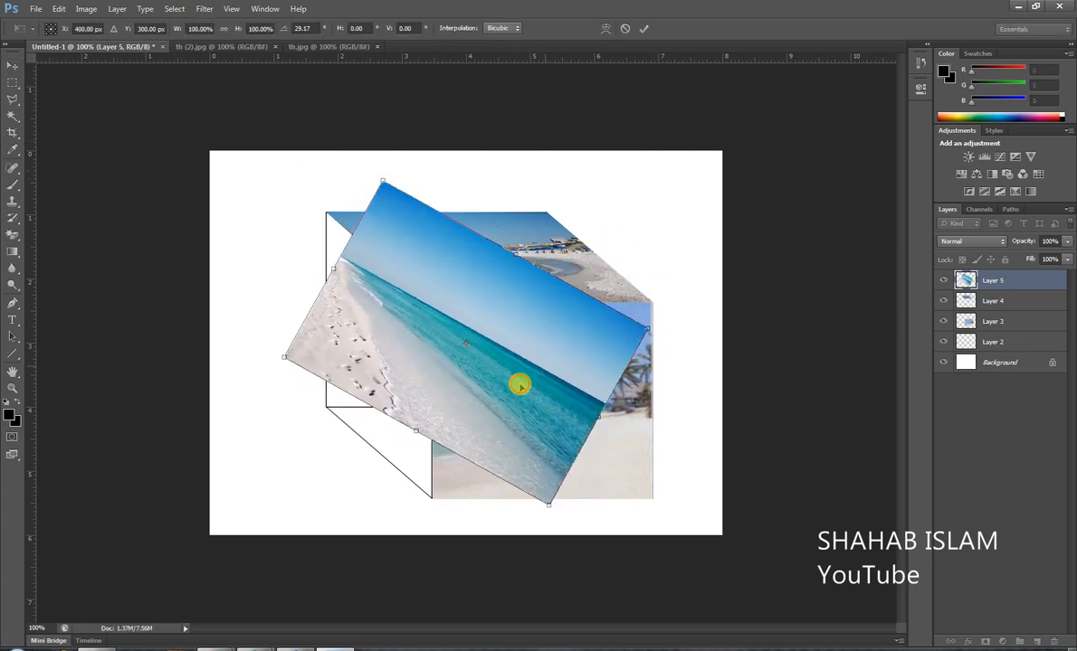
left_click_drag(520, 380, 450, 416)
Step: Distort the Layer 5 photo so its four corners match the corners of the box's side face, and apply the transformation
right_click(449, 416)
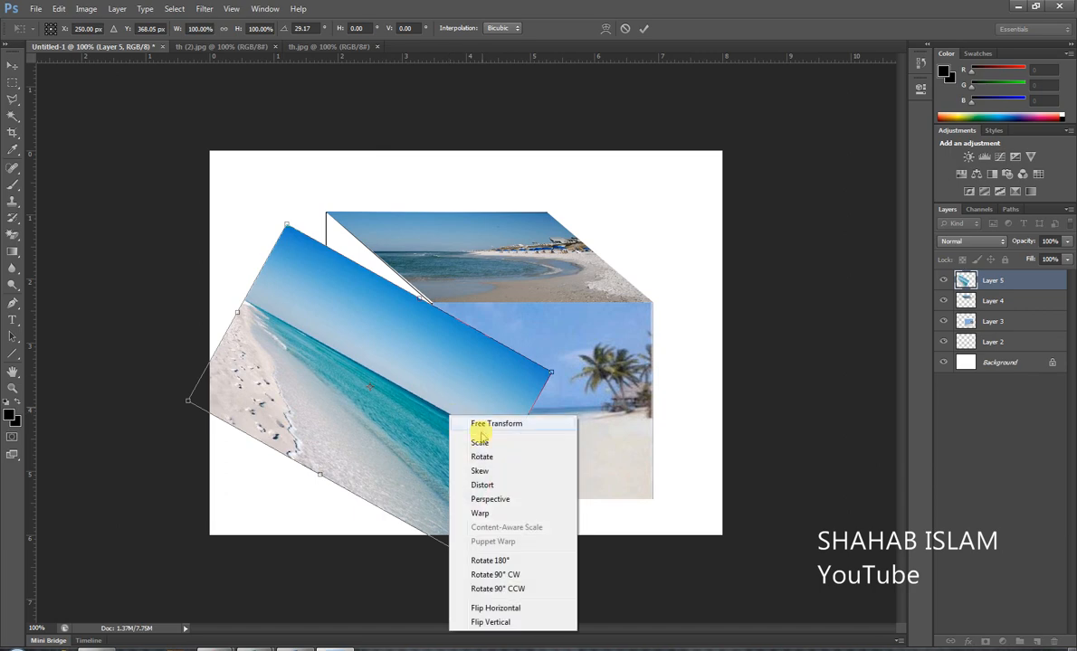
left_click(457, 483)
left_click_drag(550, 373, 432, 301)
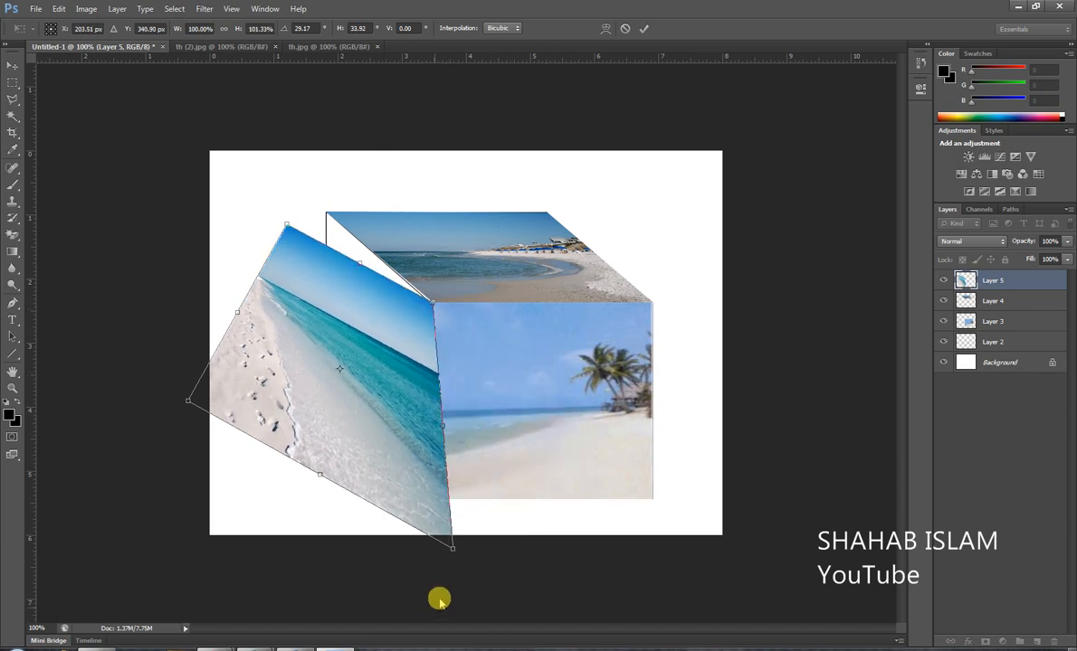
left_click_drag(452, 548, 432, 497)
left_click_drag(285, 226, 326, 214)
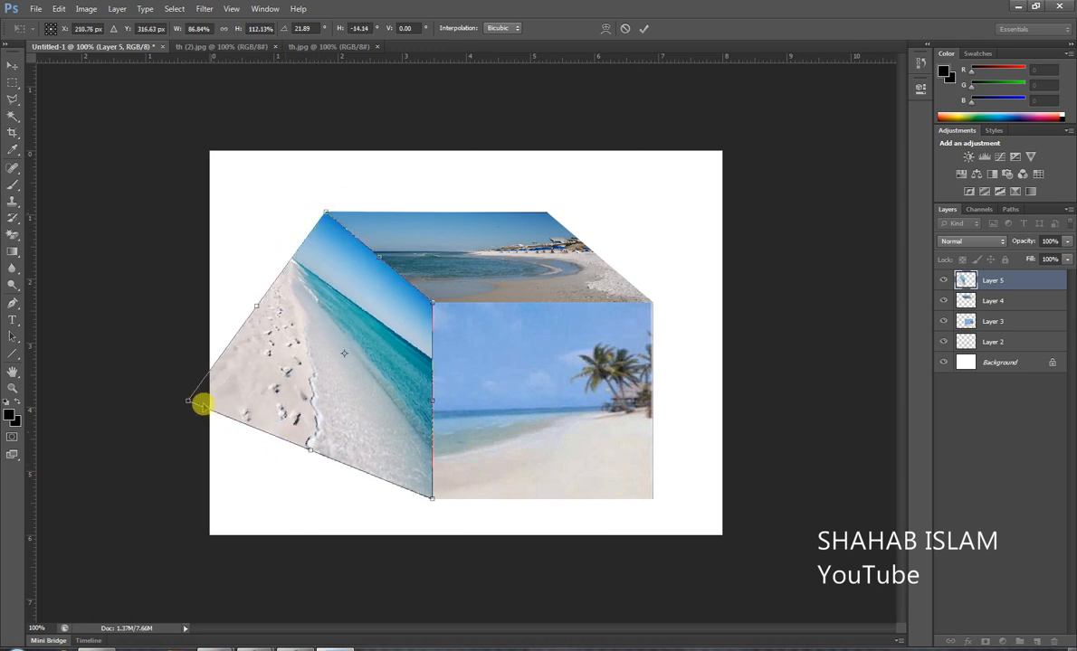
left_click_drag(189, 404, 326, 406)
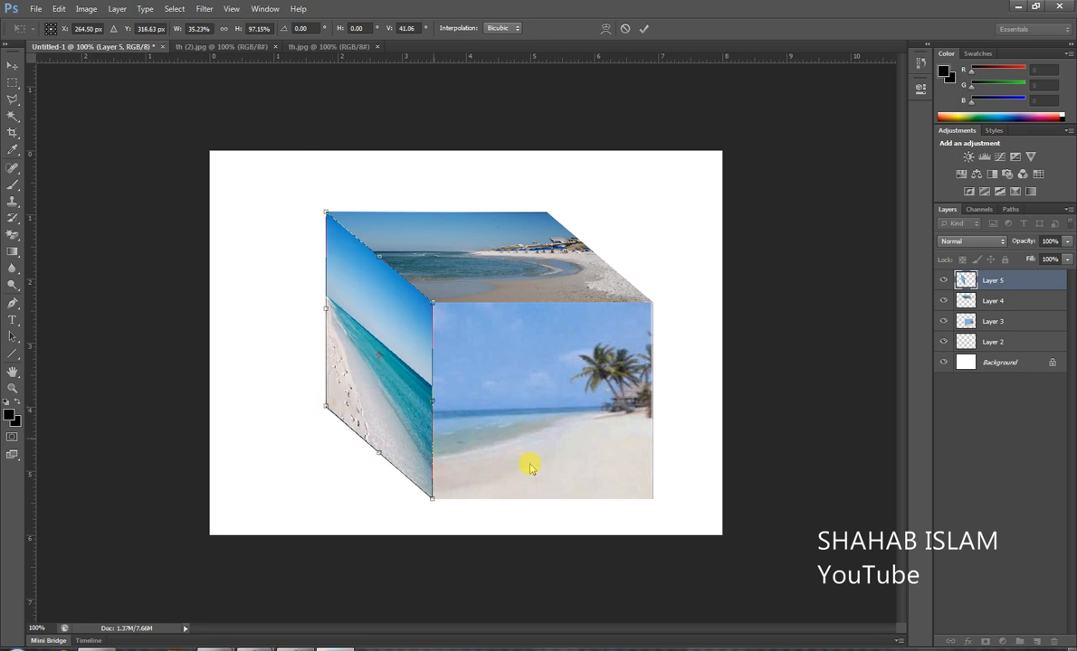
key("Return")
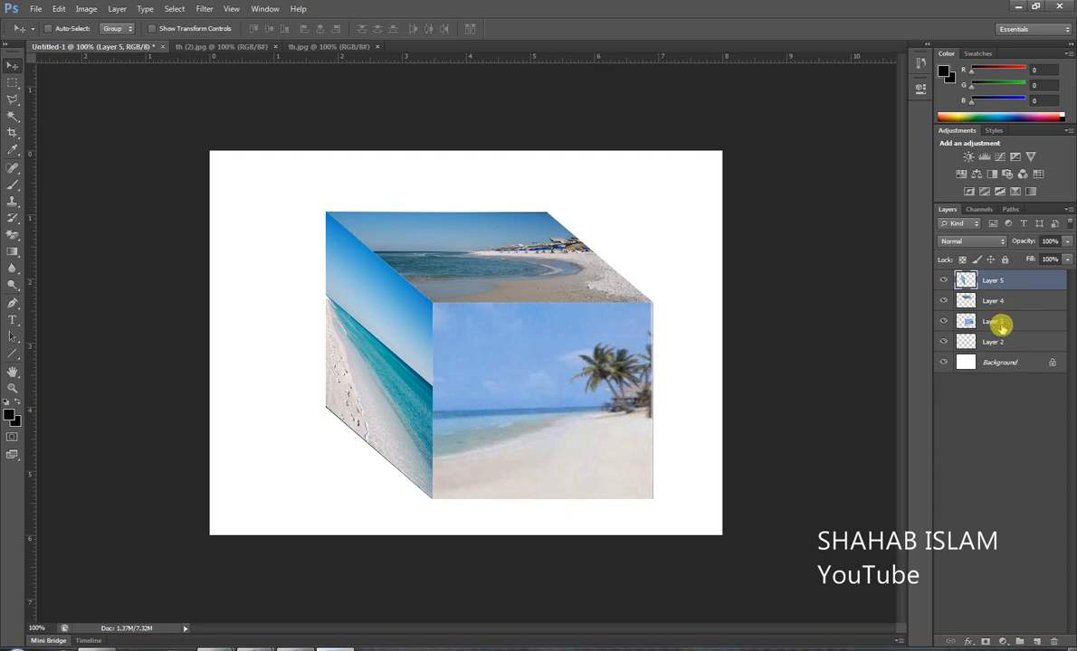
Step: Merge Layer 5, Layer 4, Layer 3 and Layer 2 into one layer
left_click(1000, 325, "shift")
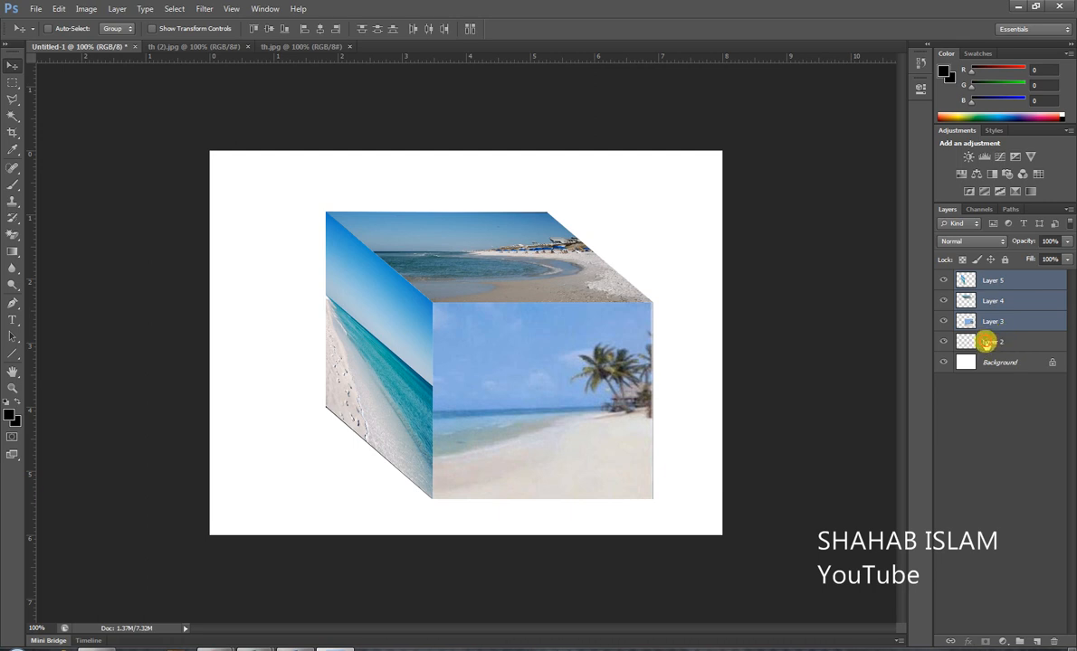
left_click(967, 341, "shift")
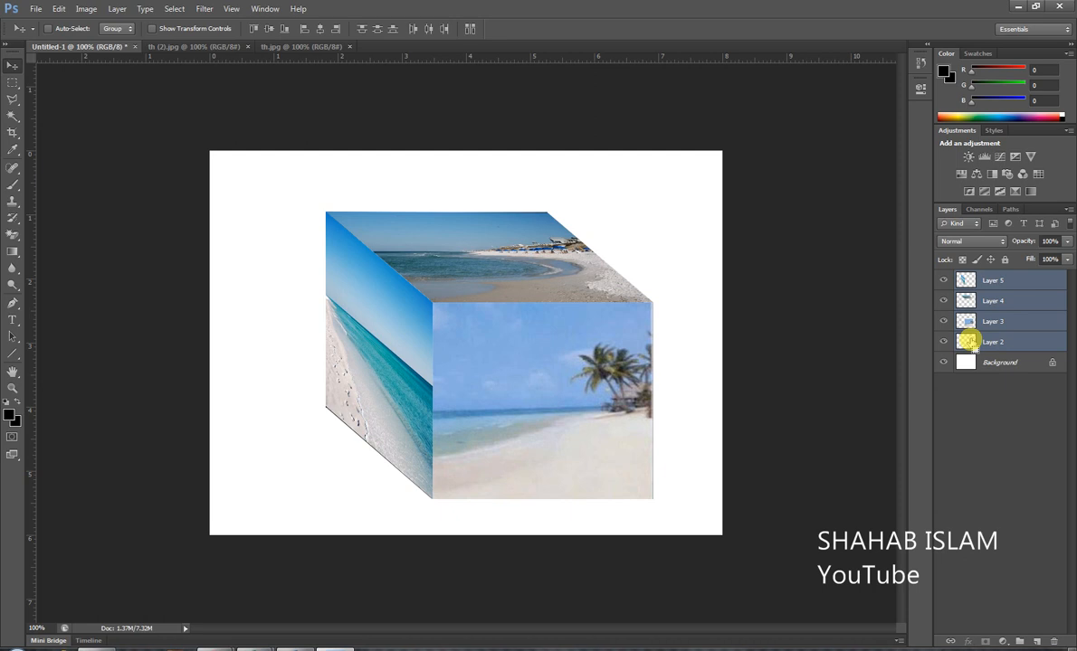
key("ctrl+e")
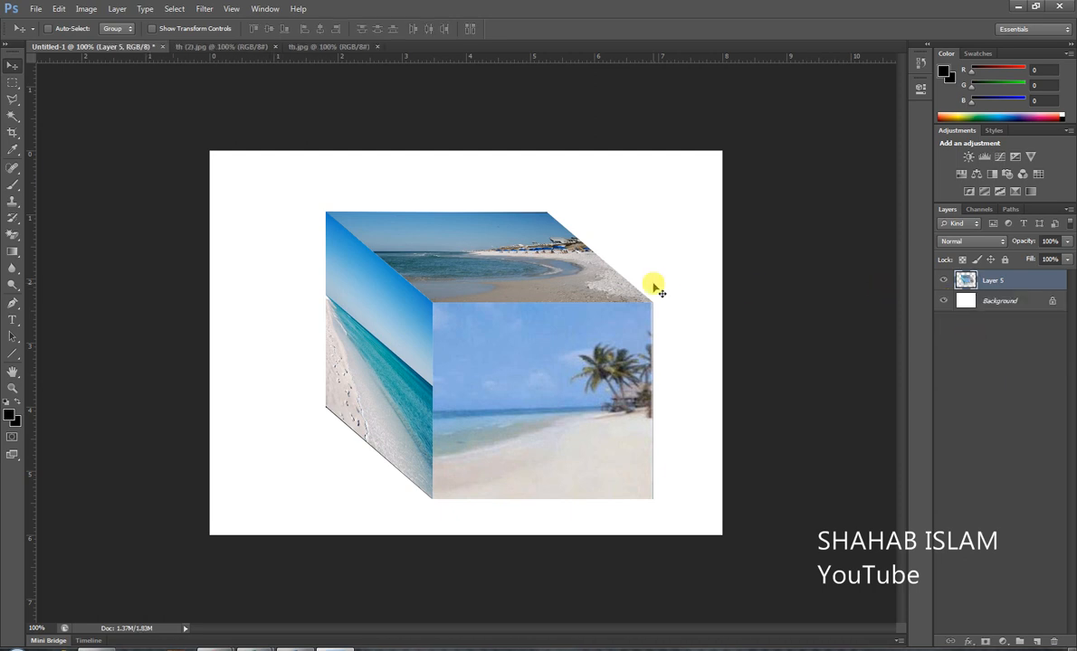
Step: Free-transform the merged cube, scaling it to about 74% width and 72% height and centring it roughly on the canvas
key("ctrl+t")
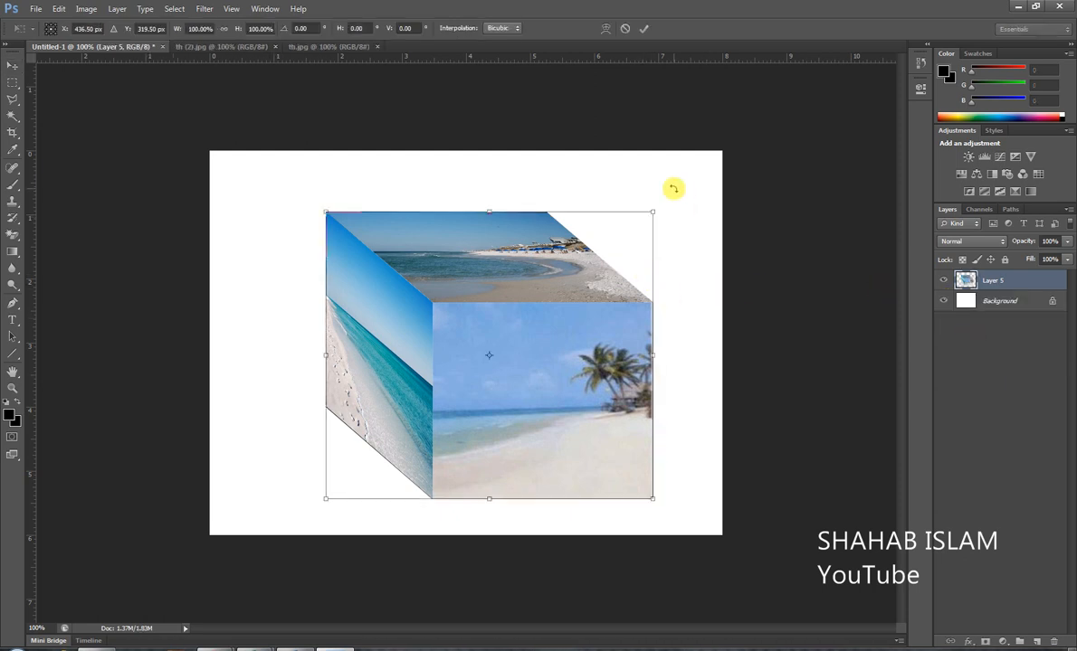
left_click_drag(673, 186, 656, 158)
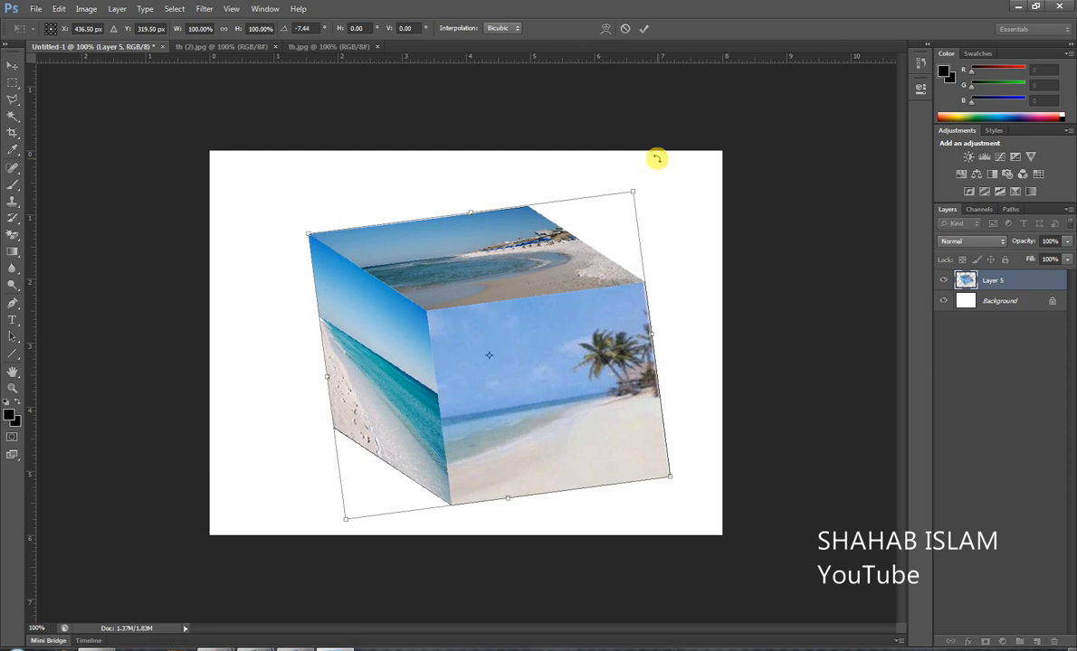
key("ctrl+z")
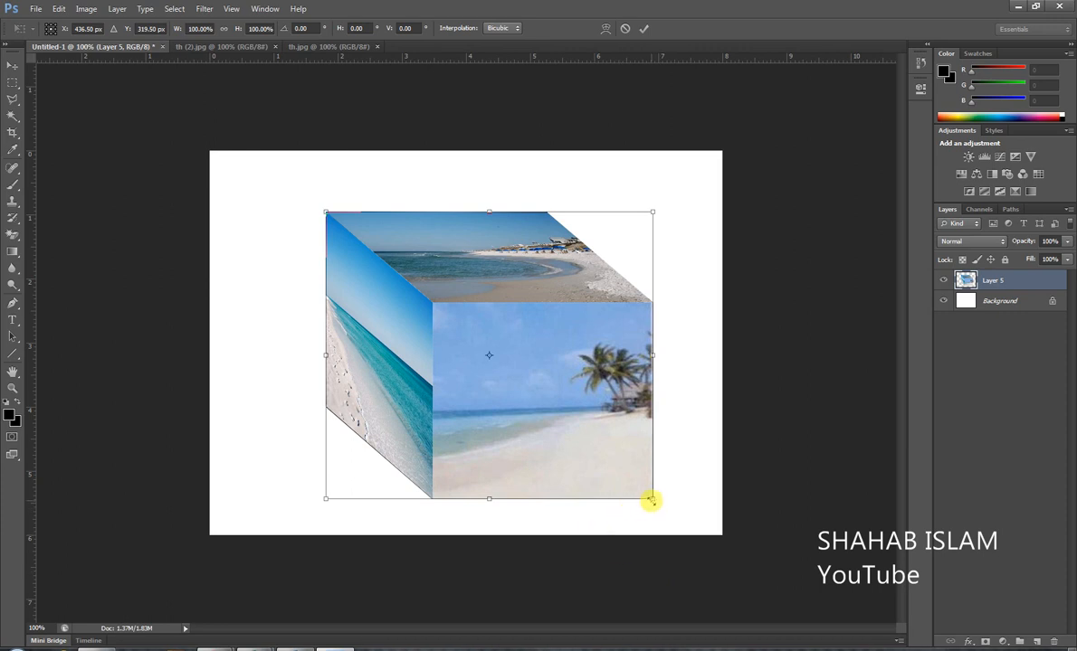
left_click_drag(651, 499, 564, 420)
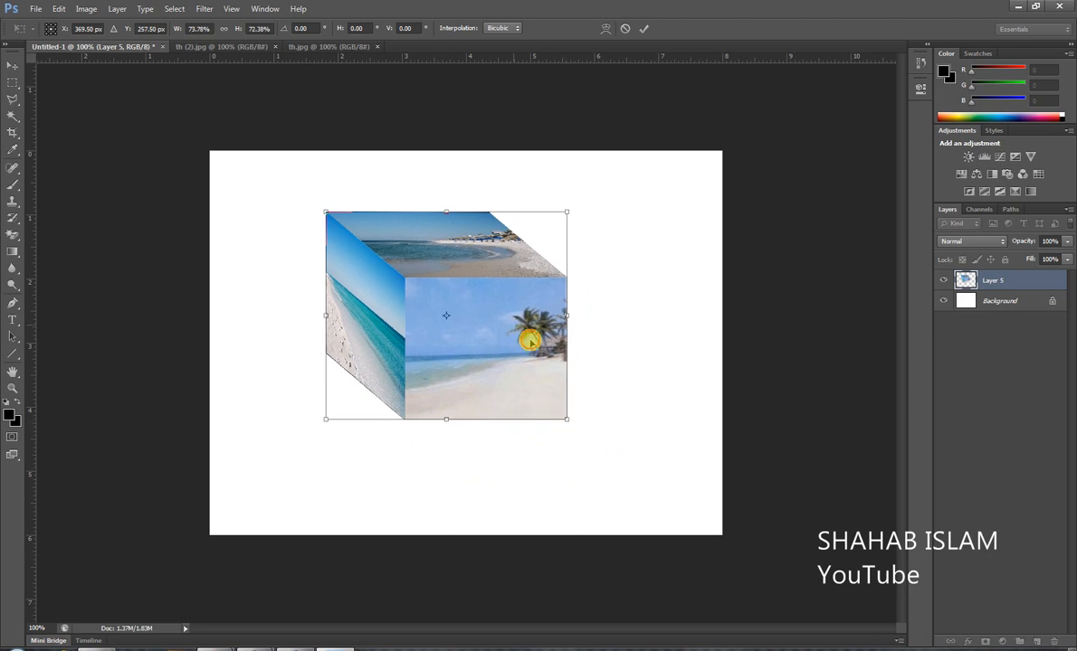
left_click_drag(515, 326, 542, 347)
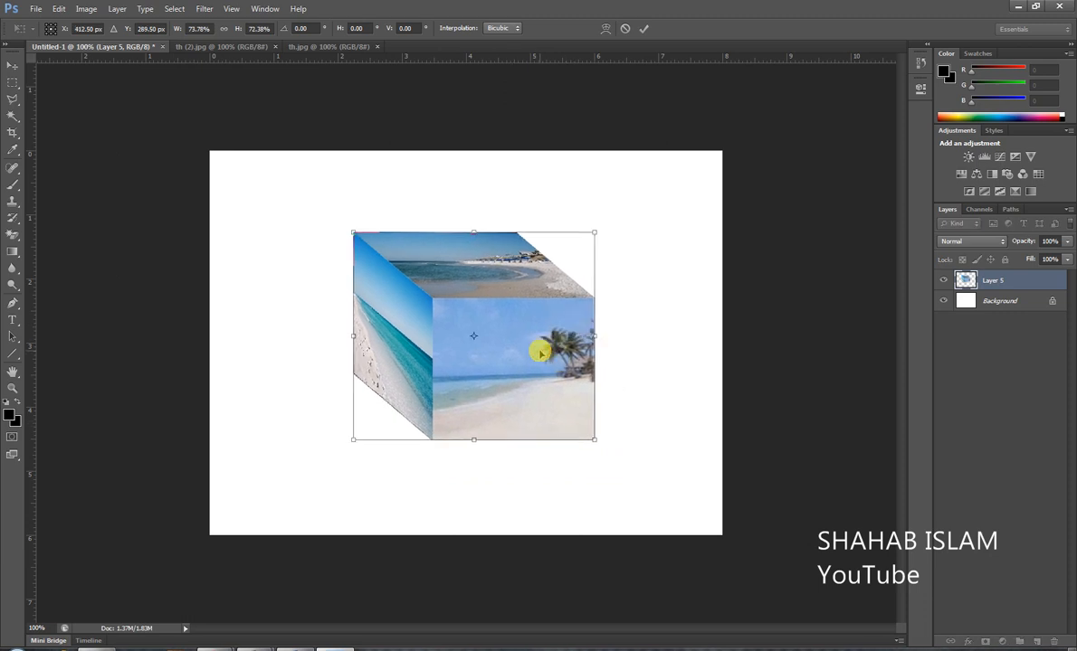
key("Return")
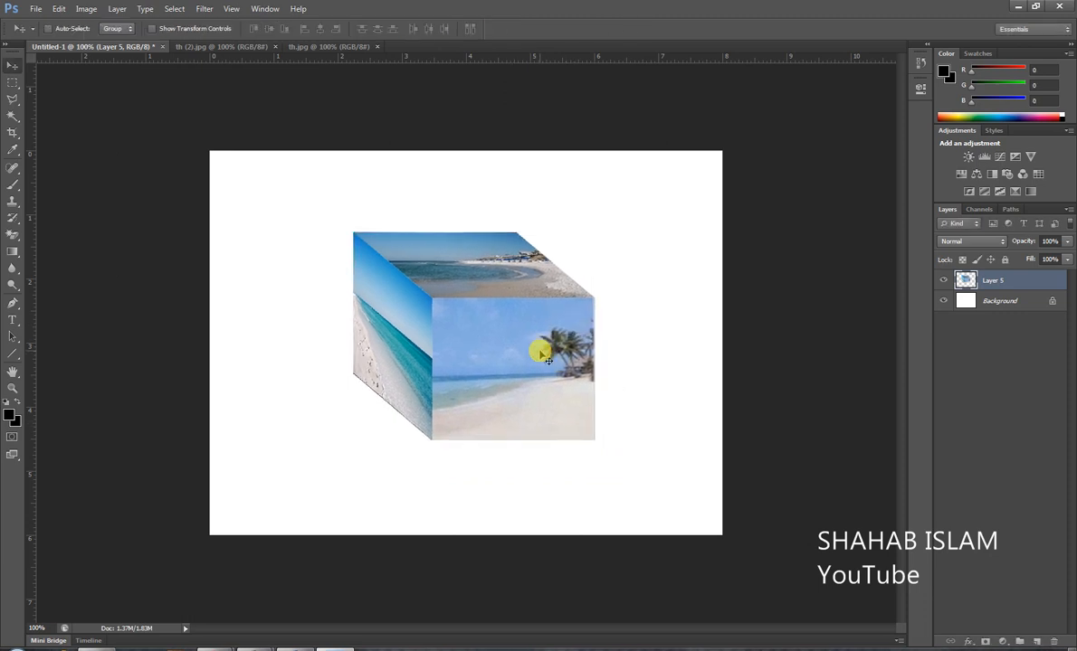
Step: Duplicate the merged cube layer within the same document, keeping the default name
right_click(991, 283)
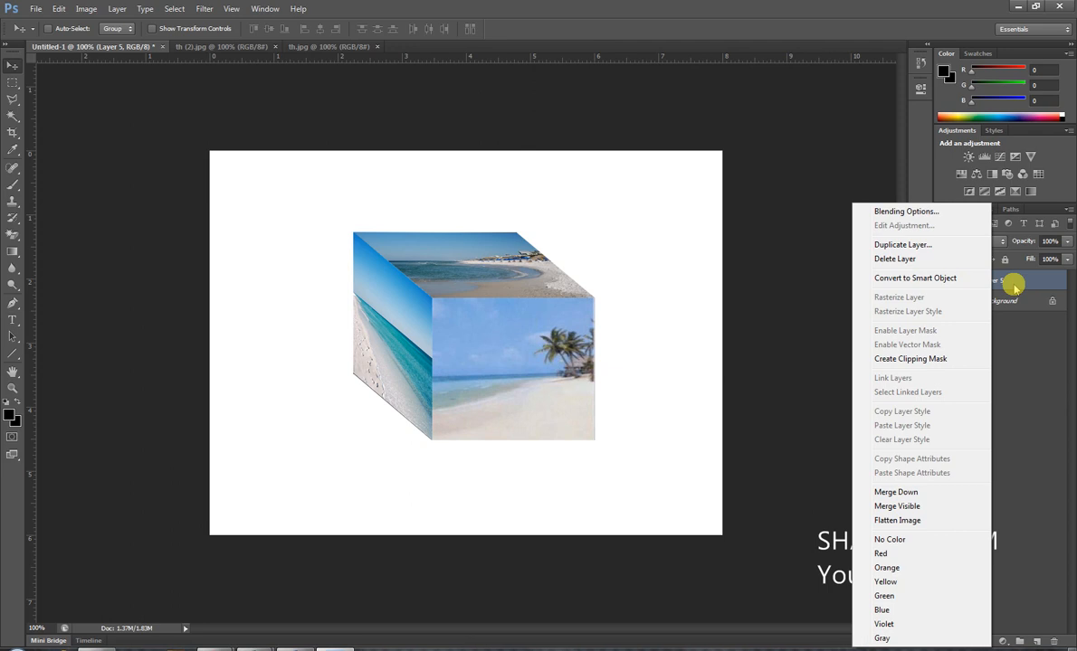
left_click(904, 245)
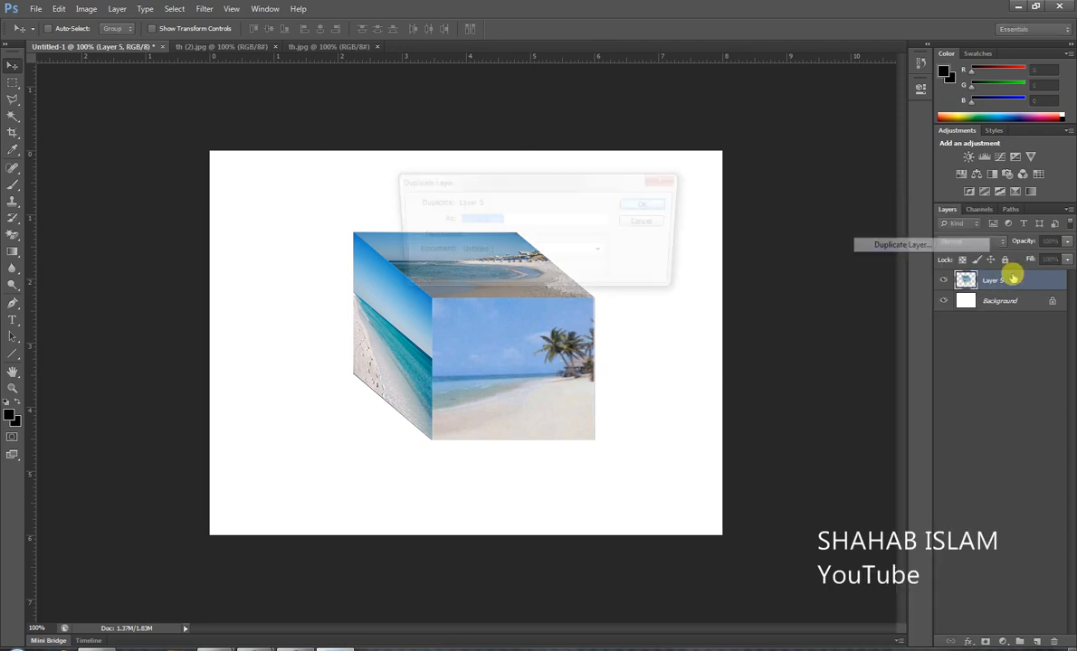
left_click(649, 206)
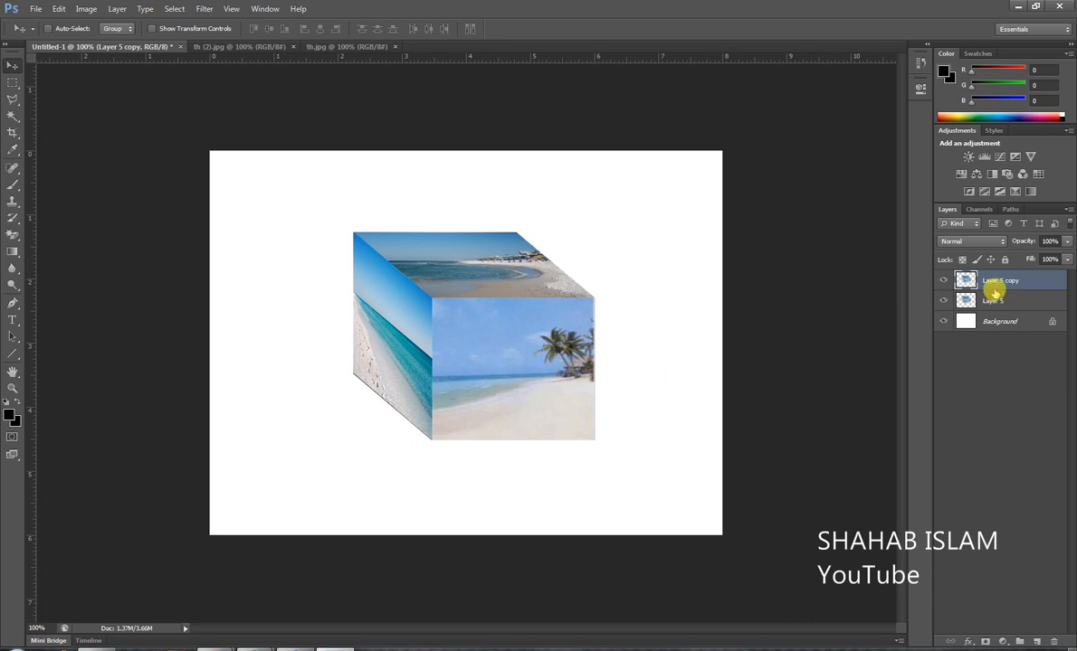
Step: Squash the Layer 5 copy to about 16% height at the cube's base as a flat shadow, and apply the transformation
key("ctrl+t")
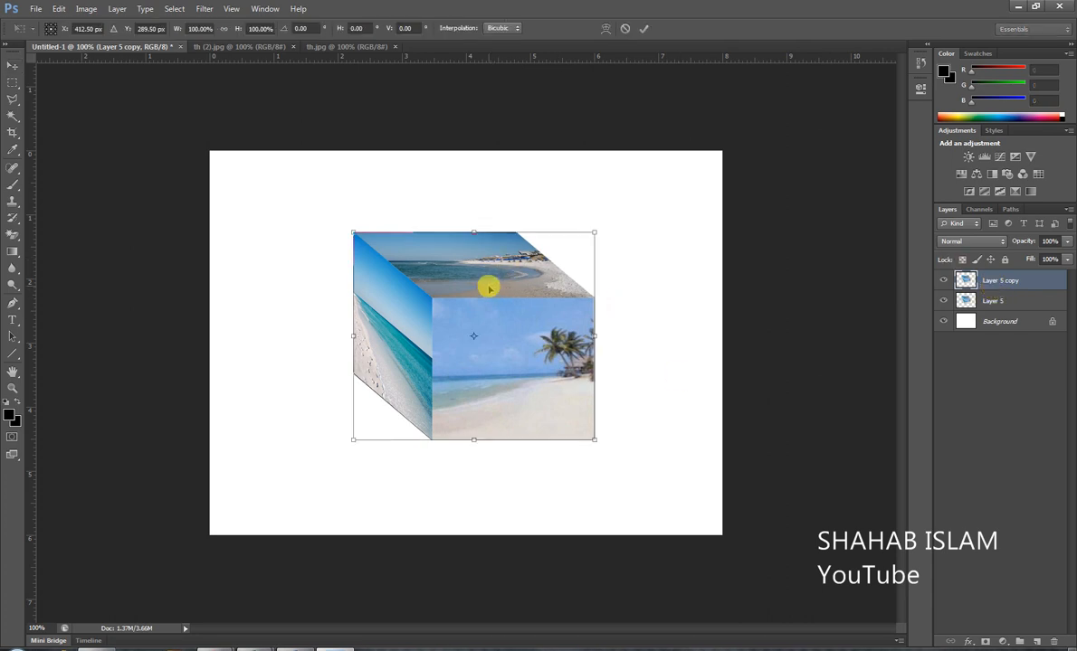
left_click_drag(485, 285, 481, 296)
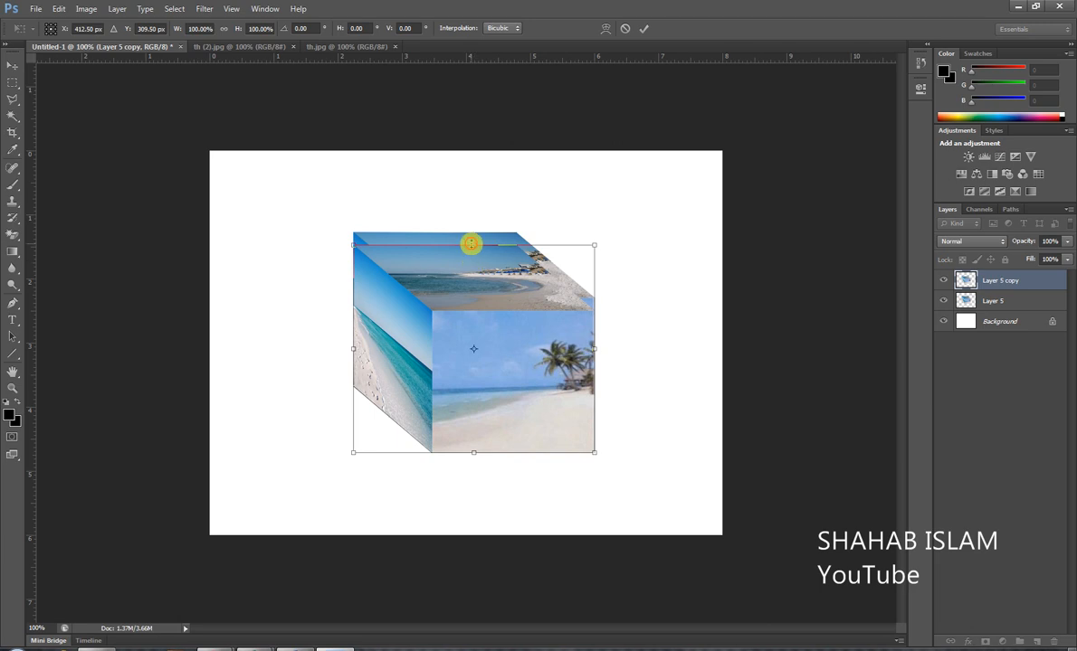
left_click_drag(471, 242, 474, 447)
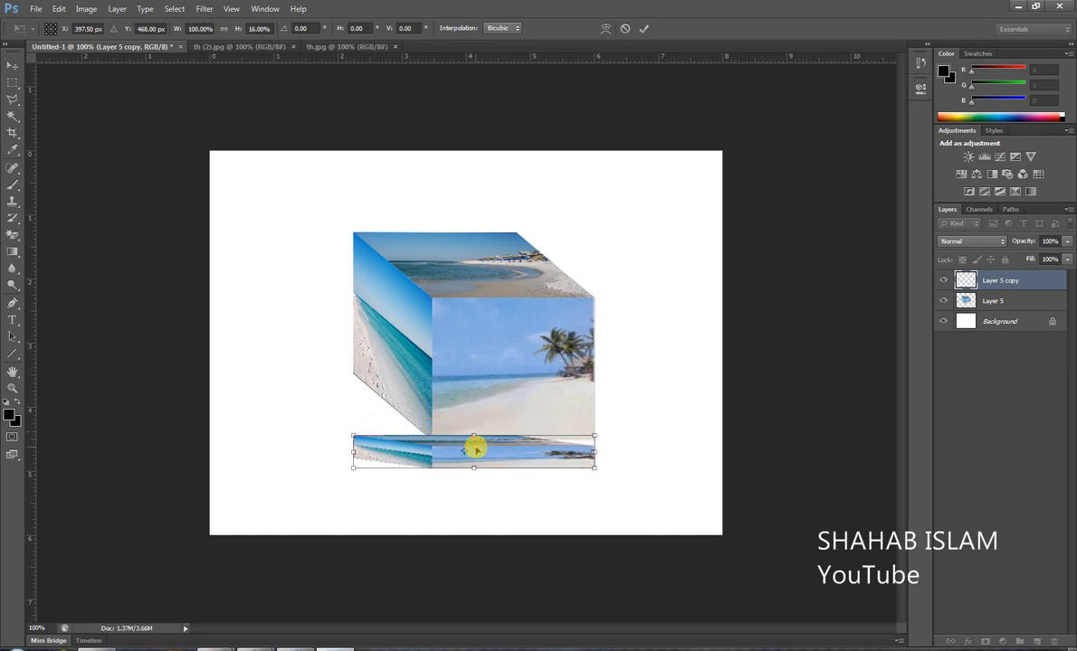
key("Return")
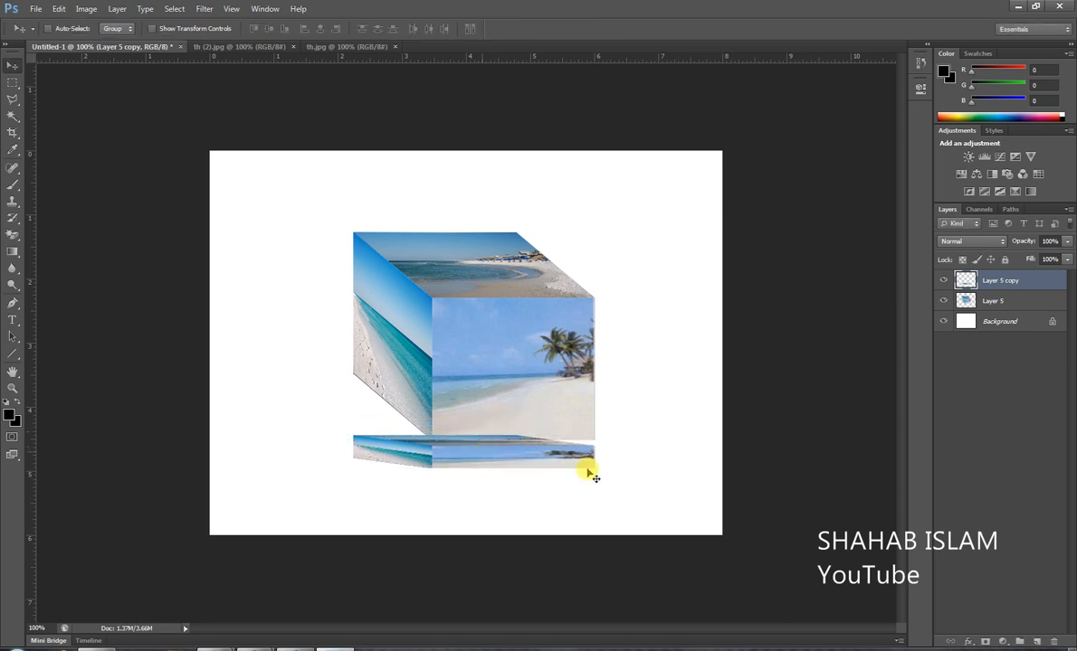
Step: Apply a Gaussian Blur with a 9.6-pixel radius to the flattened Layer 5 copy and lower its opacity to 53%
left_click(206, 9)
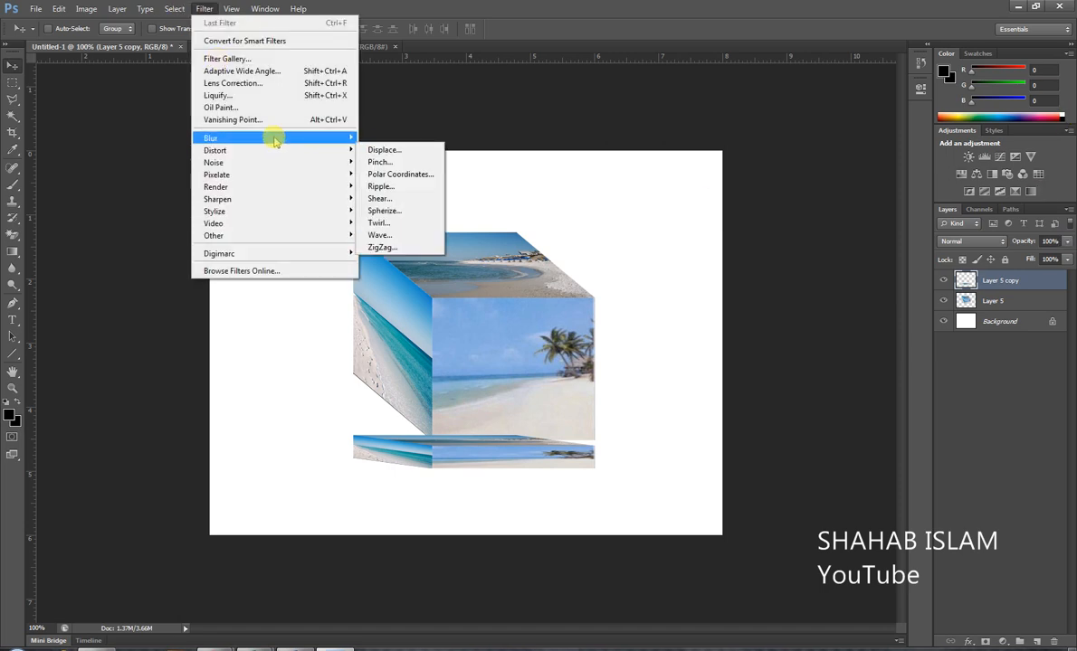
mouse_move(331, 136)
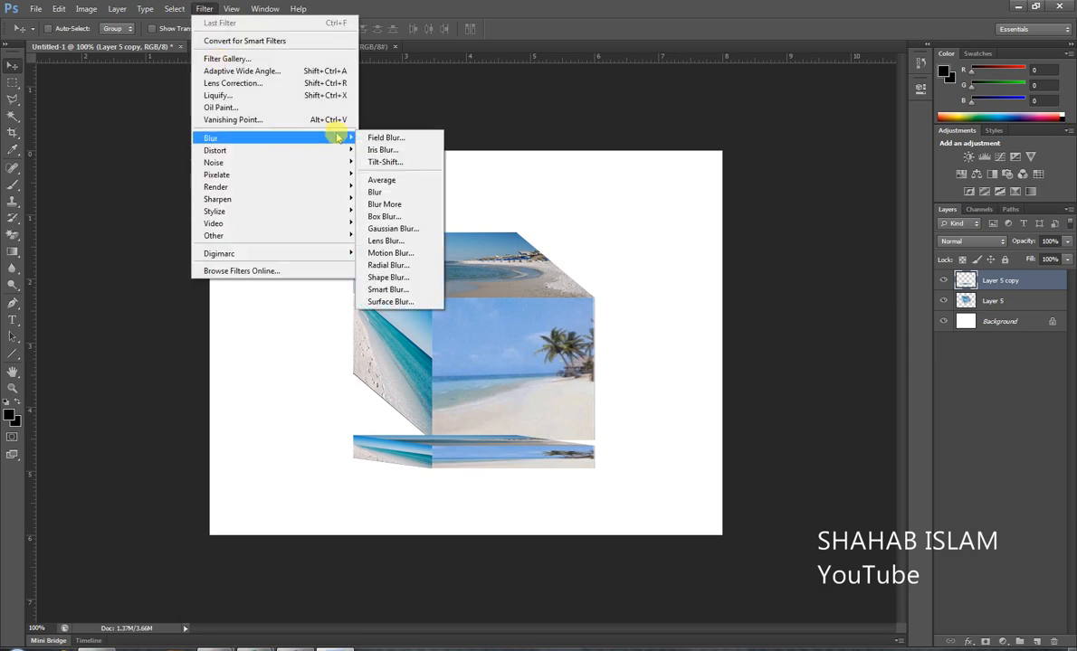
left_click(389, 229)
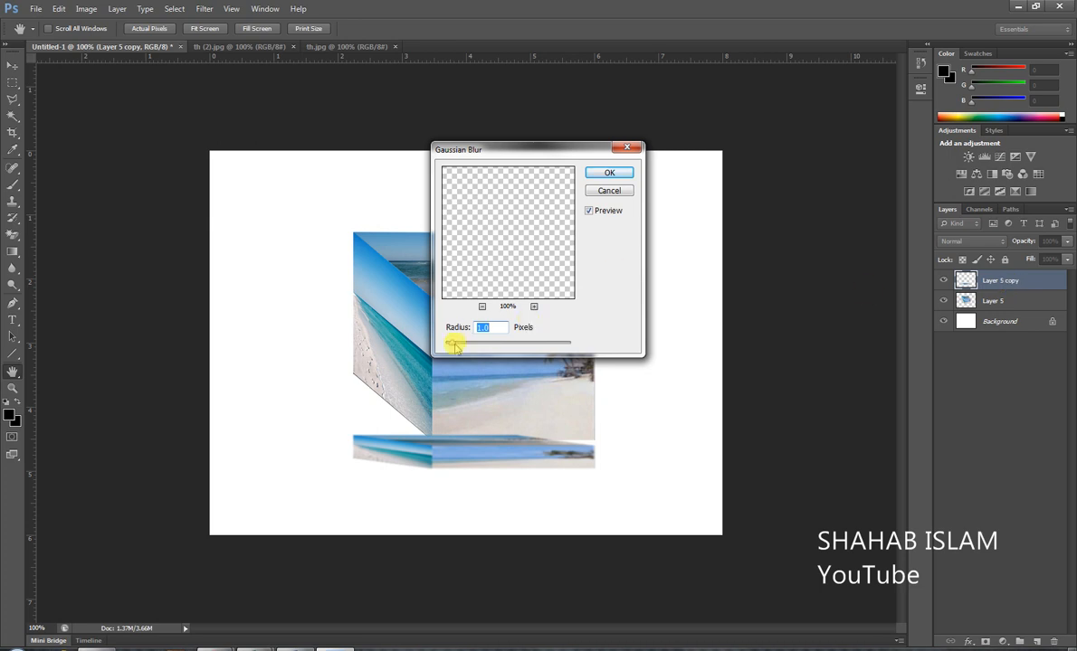
left_click_drag(452, 345, 496, 342)
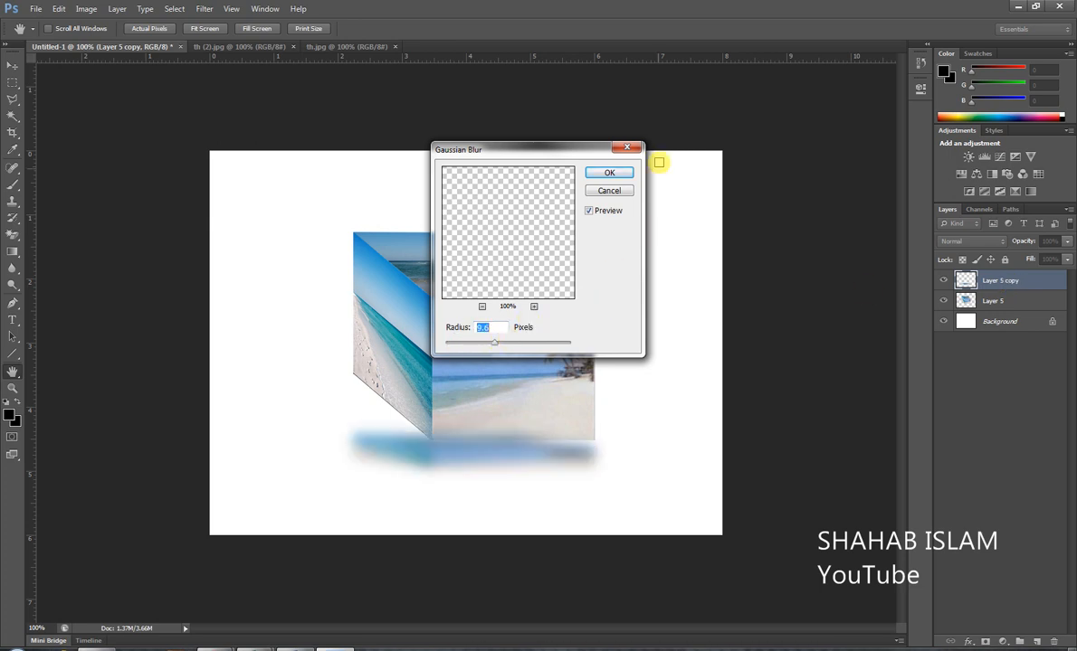
left_click(605, 174)
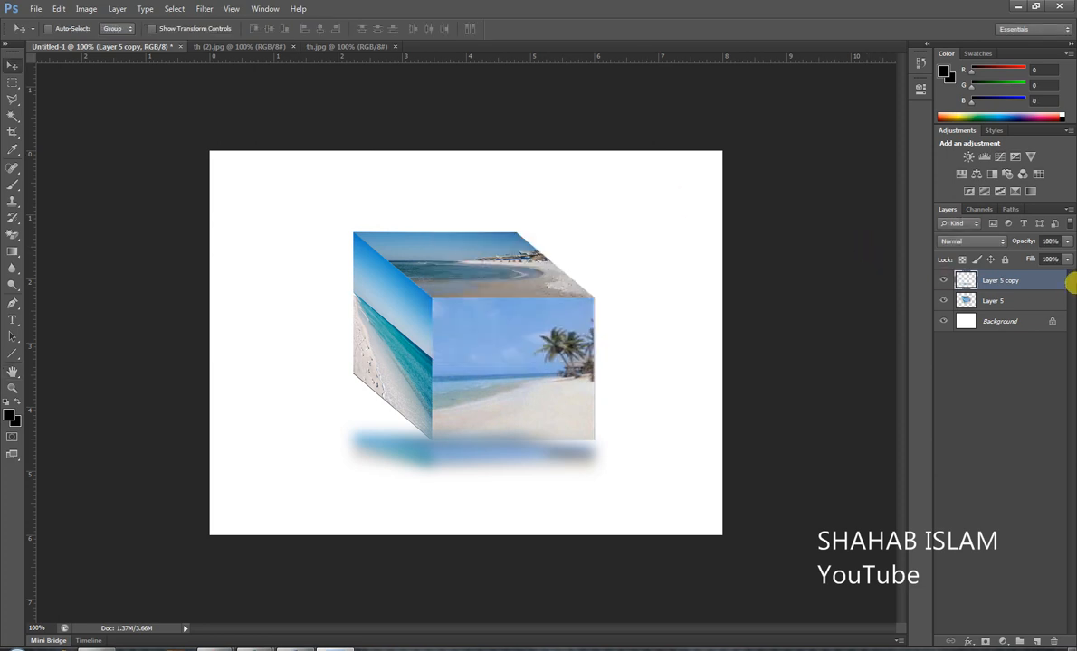
left_click_drag(1067, 242, 1036, 263)
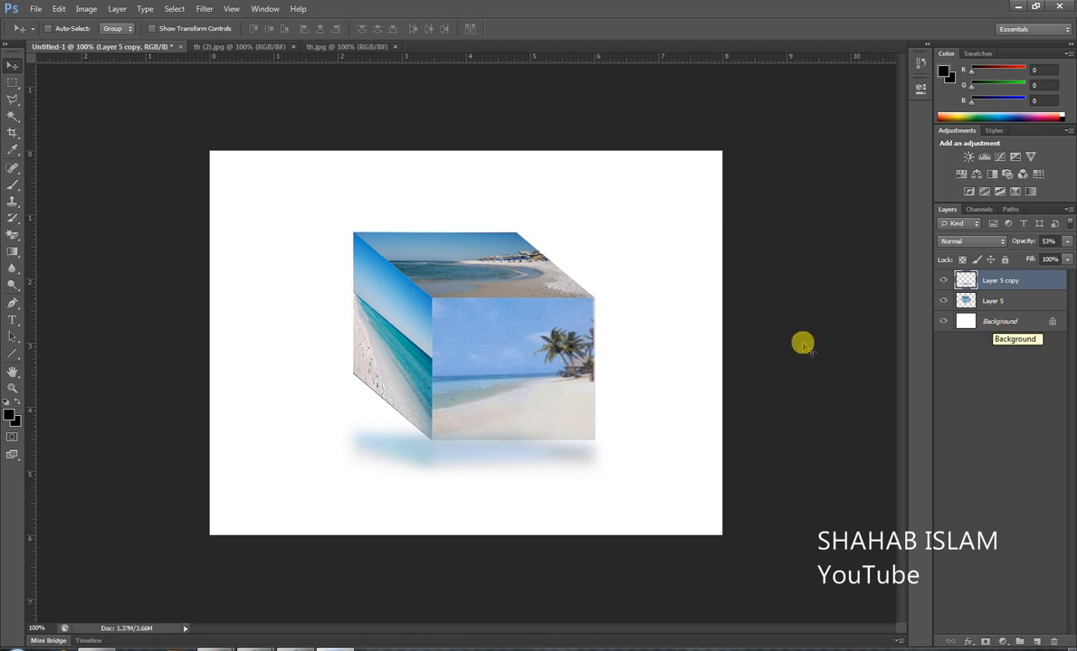
Step: Check the remaining photo documents and close th.jpg
left_click(209, 44)
left_click(317, 47)
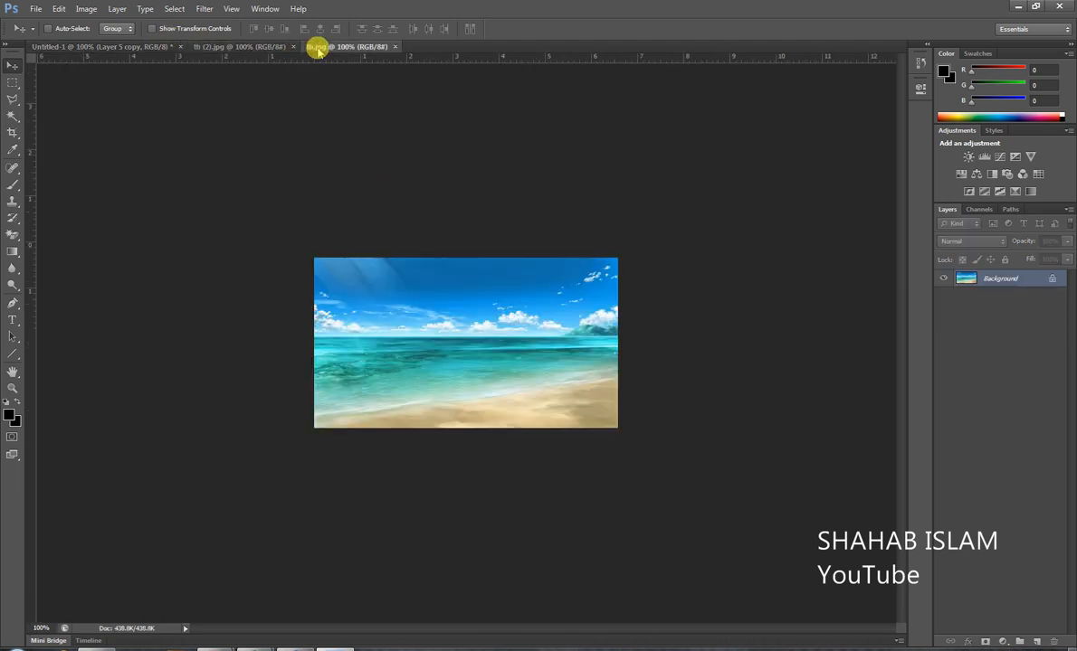
left_click(394, 46)
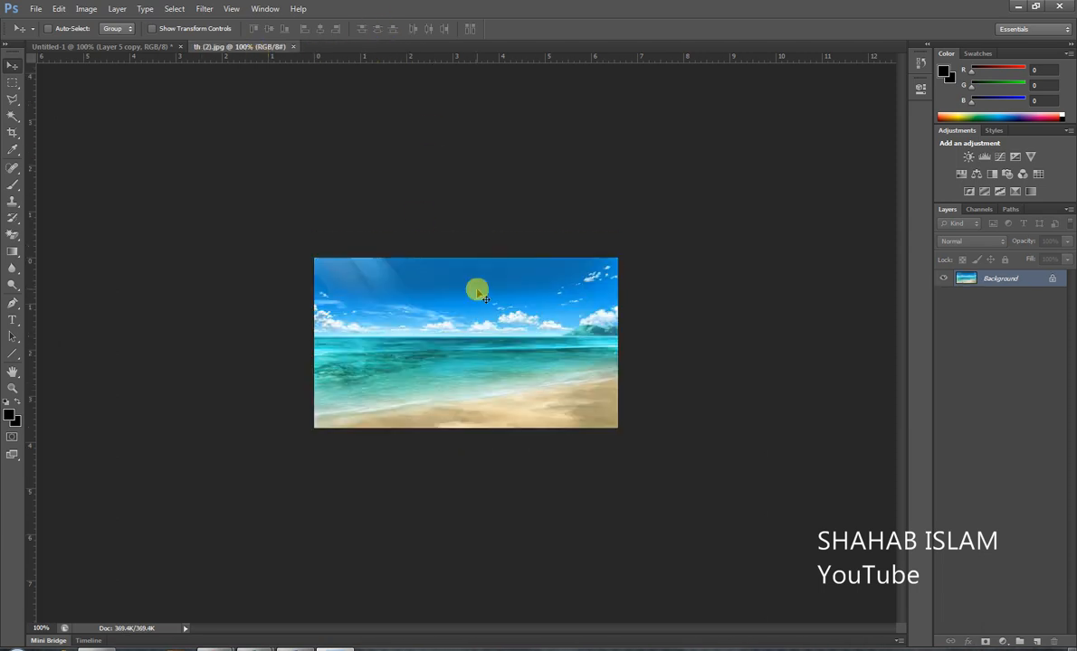
Step: Copy the whole th (2).jpg beach photo into Untitled-1 directly above the Background layer and move it toward the canvas's upper-left corner
key("ctrl+a")
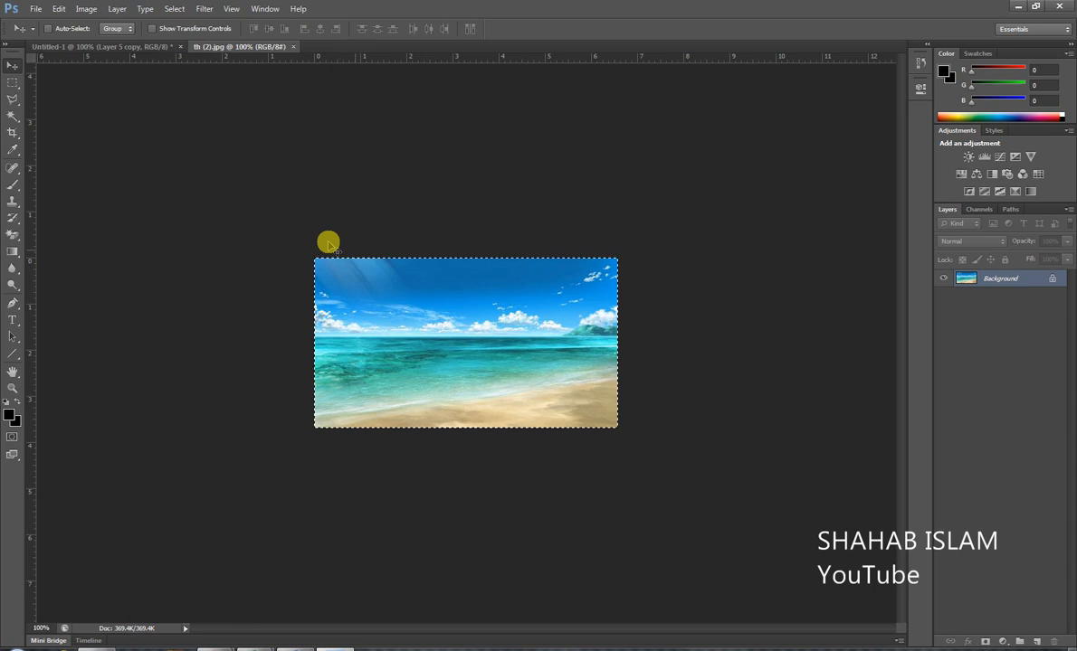
left_click(141, 45)
left_click(1027, 324)
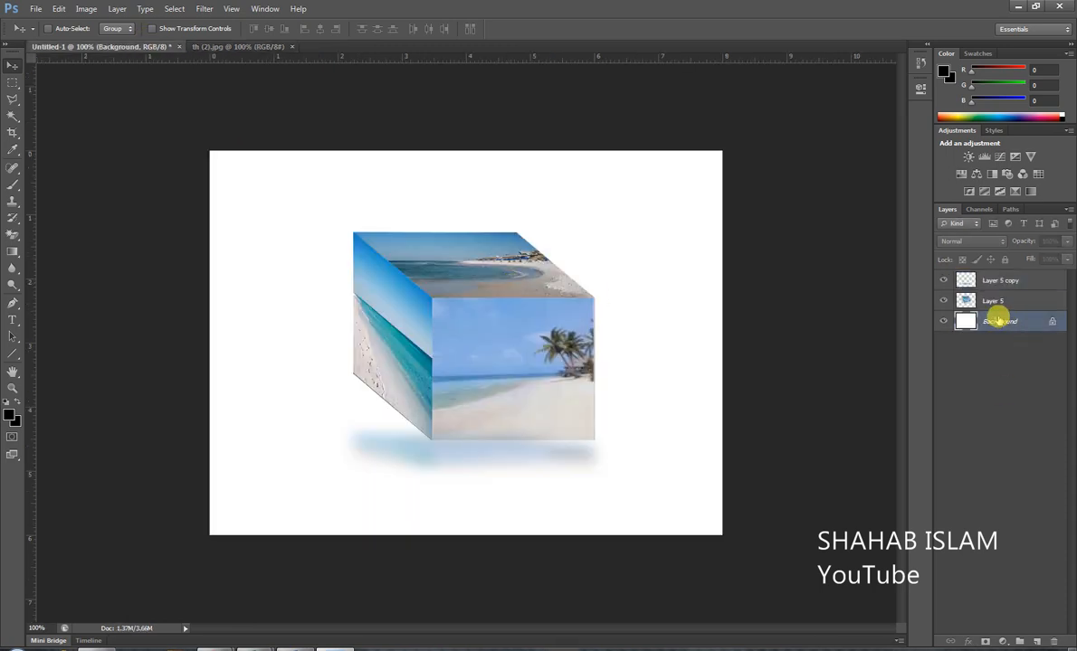
key("ctrl+v")
left_click_drag(613, 279, 534, 190)
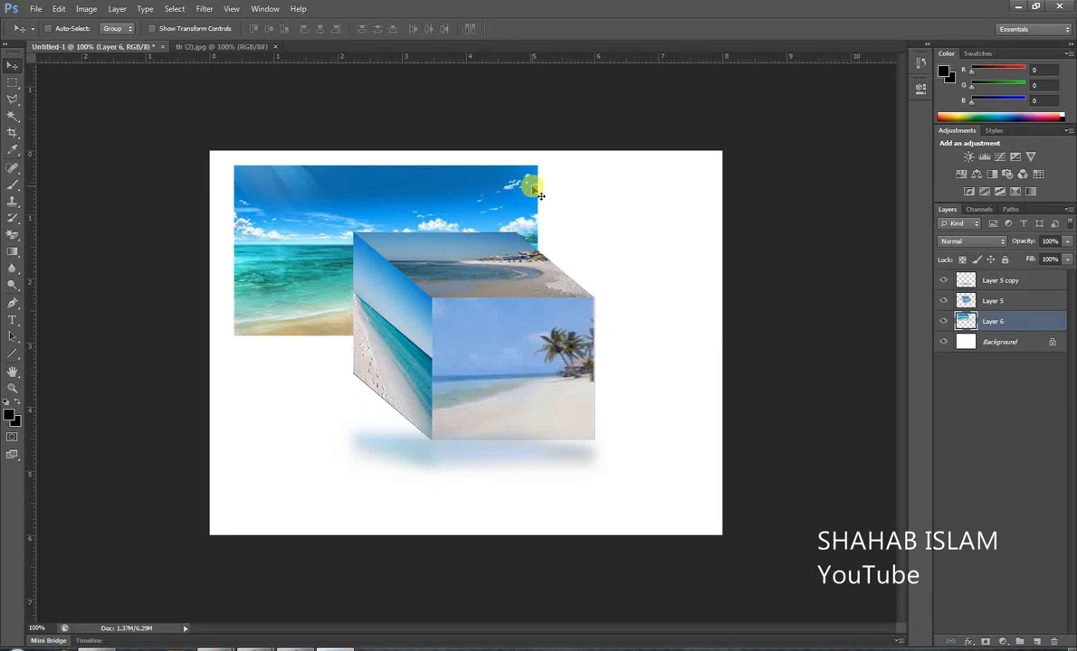
Step: Stretch the pasted beach photo to about 169% width and 229% height so it covers the whole canvas, and apply the transformation
key("ctrl+t")
left_click_drag(536, 336, 722, 534)
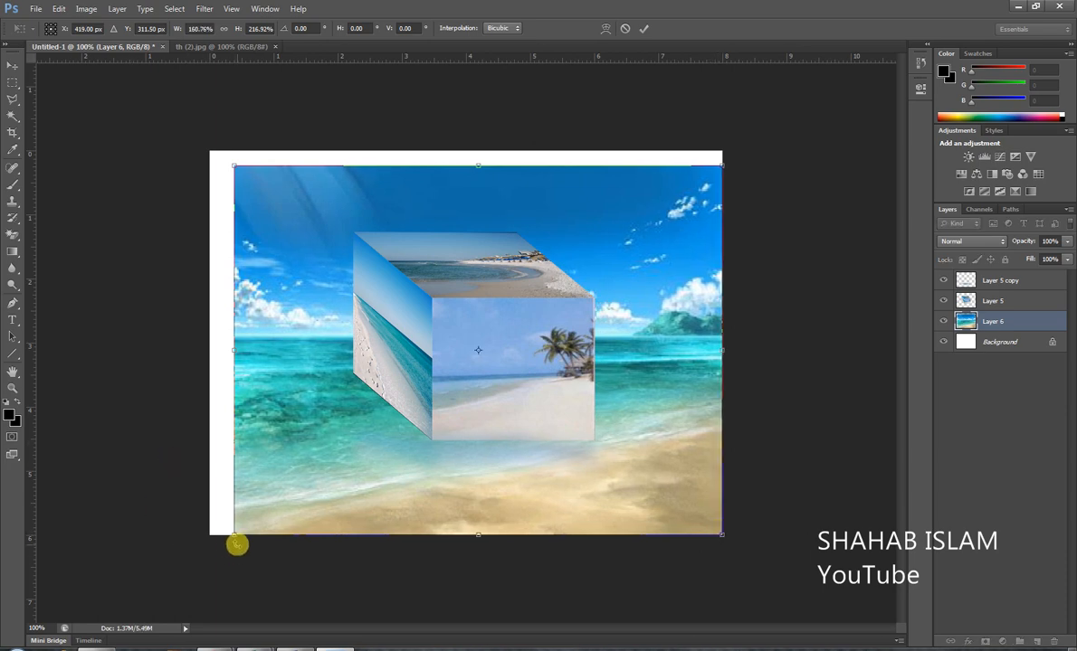
left_click_drag(235, 538, 208, 541)
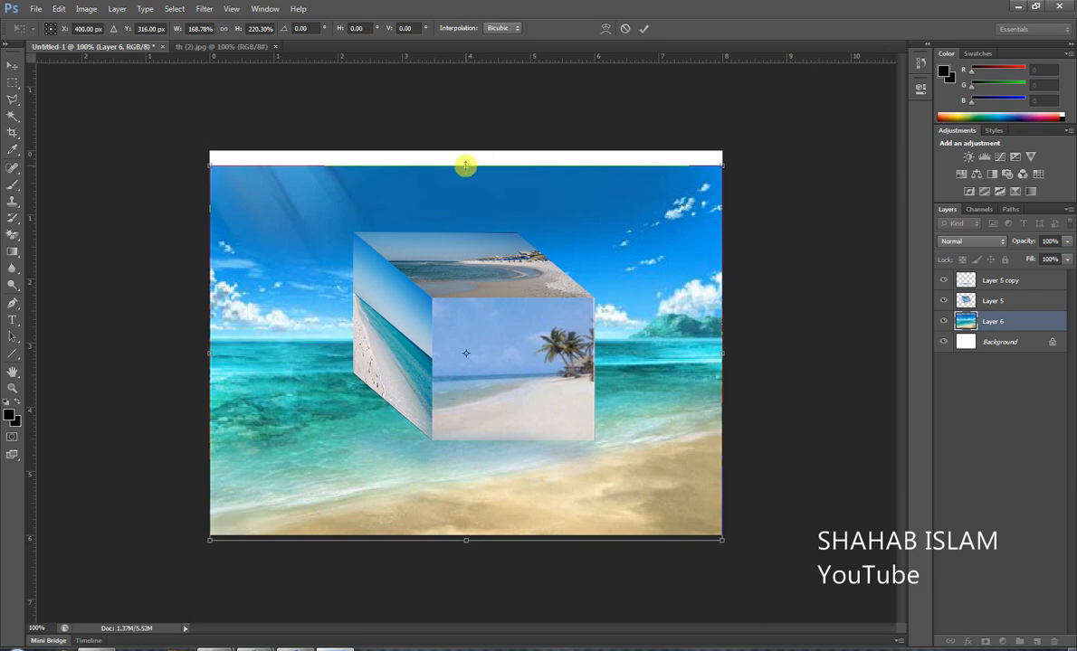
left_click_drag(465, 165, 464, 154)
left_click_drag(465, 154, 465, 154)
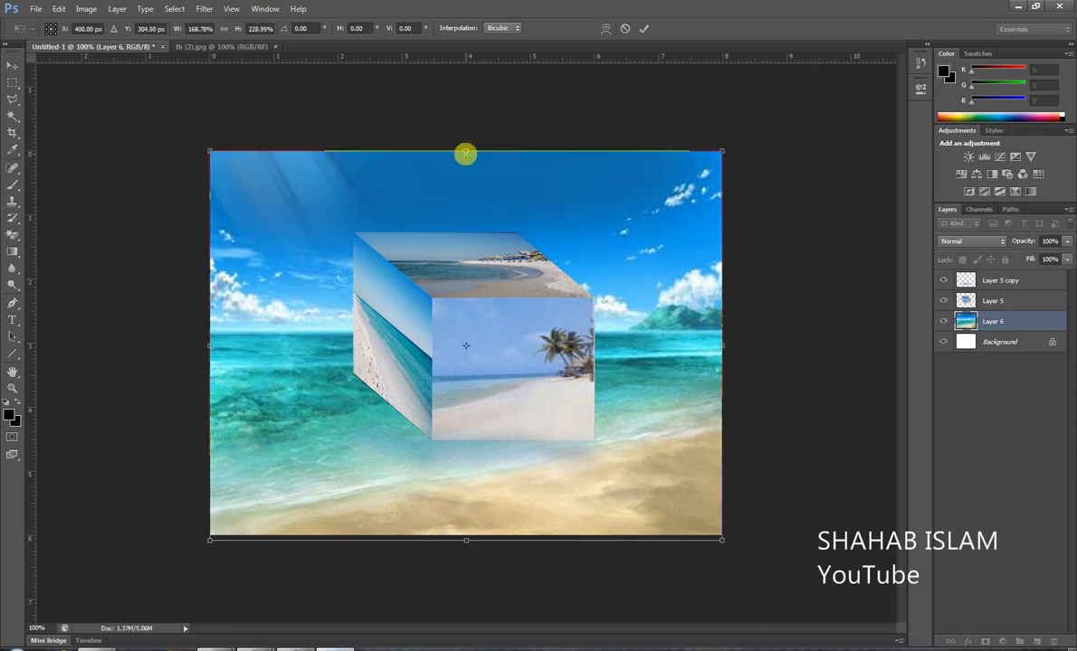
key("Return")
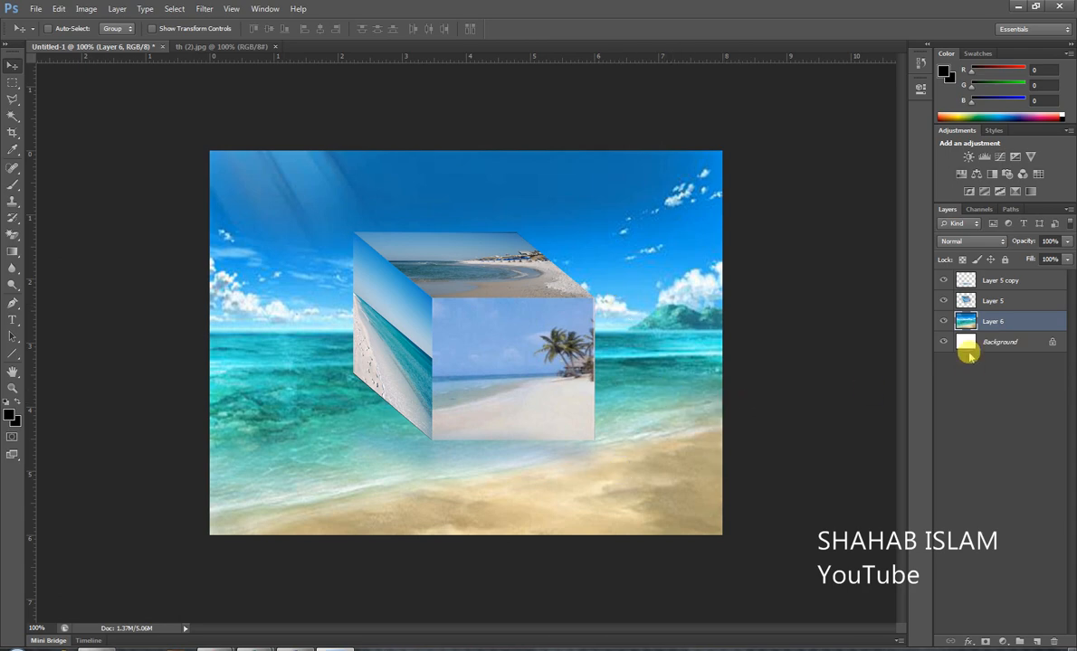
Step: Hide and reshow the cube layer to check the backdrop, and undo a slight shift of the beach photo
left_click(944, 304)
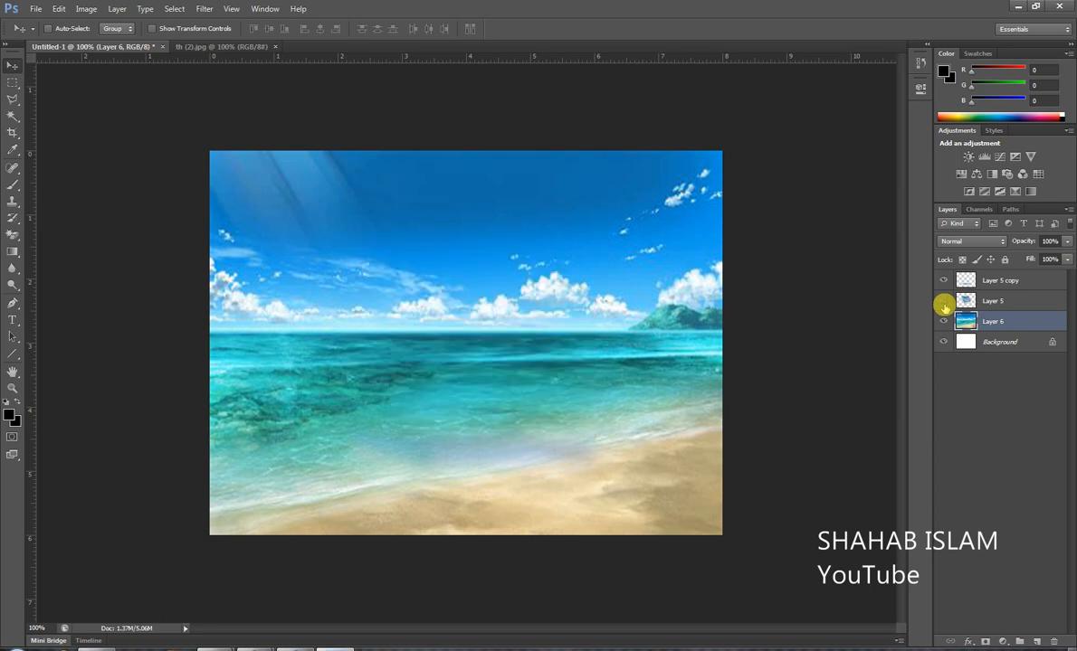
left_click(944, 304)
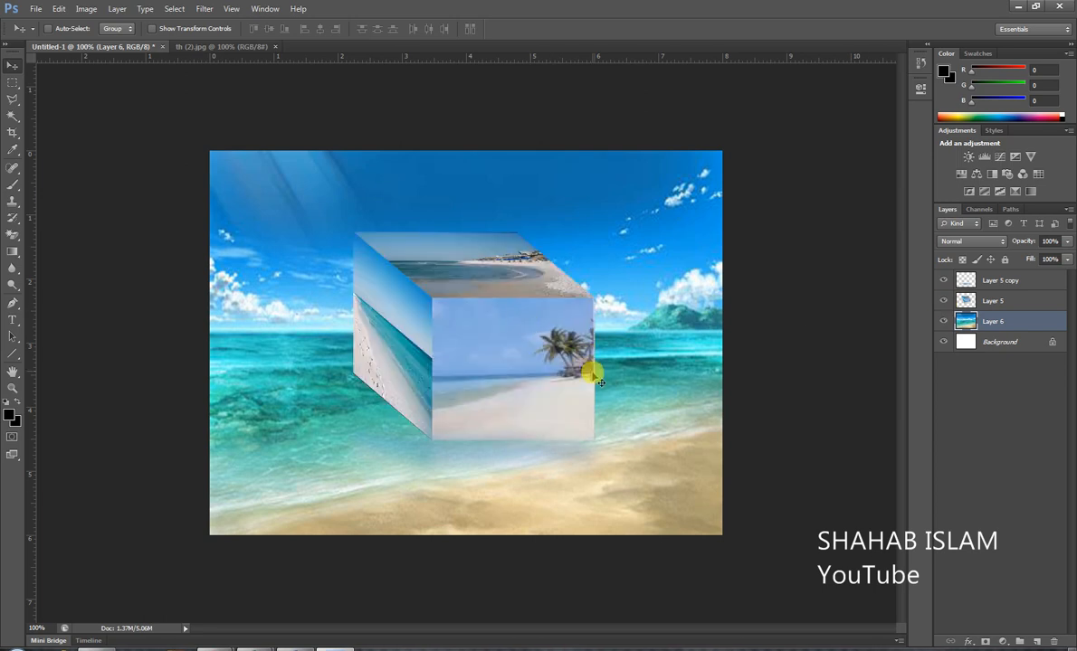
left_click_drag(471, 459, 478, 469)
key("ctrl+z")
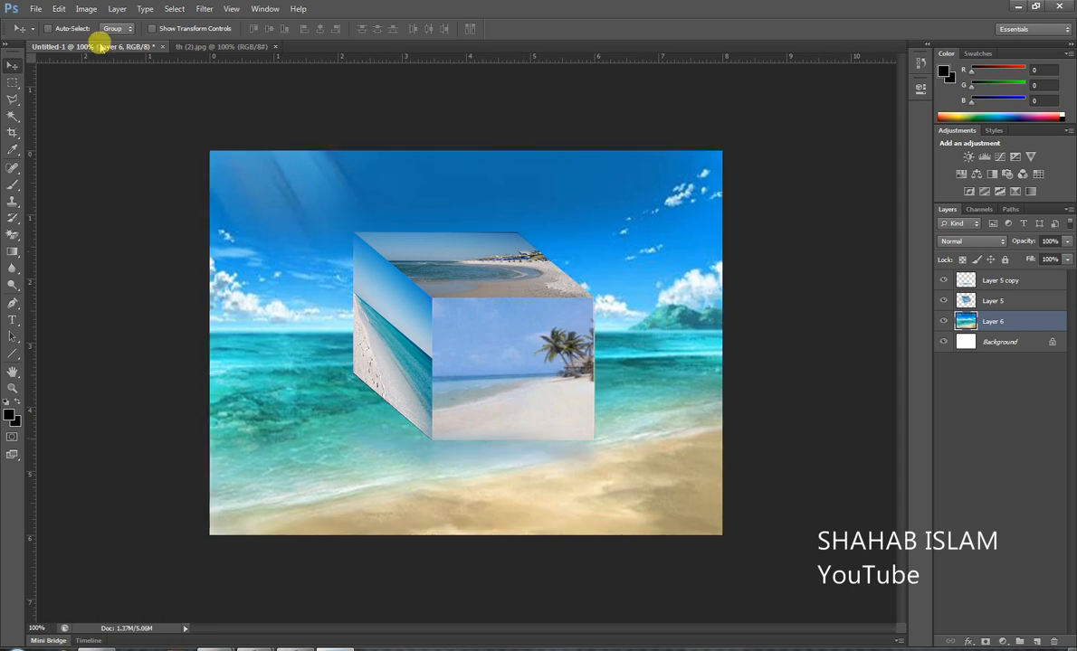
Step: Add a Drop Shadow to the Layer 5 cube with size 16 px, spread 11% and a slightly increased distance
left_click(963, 301)
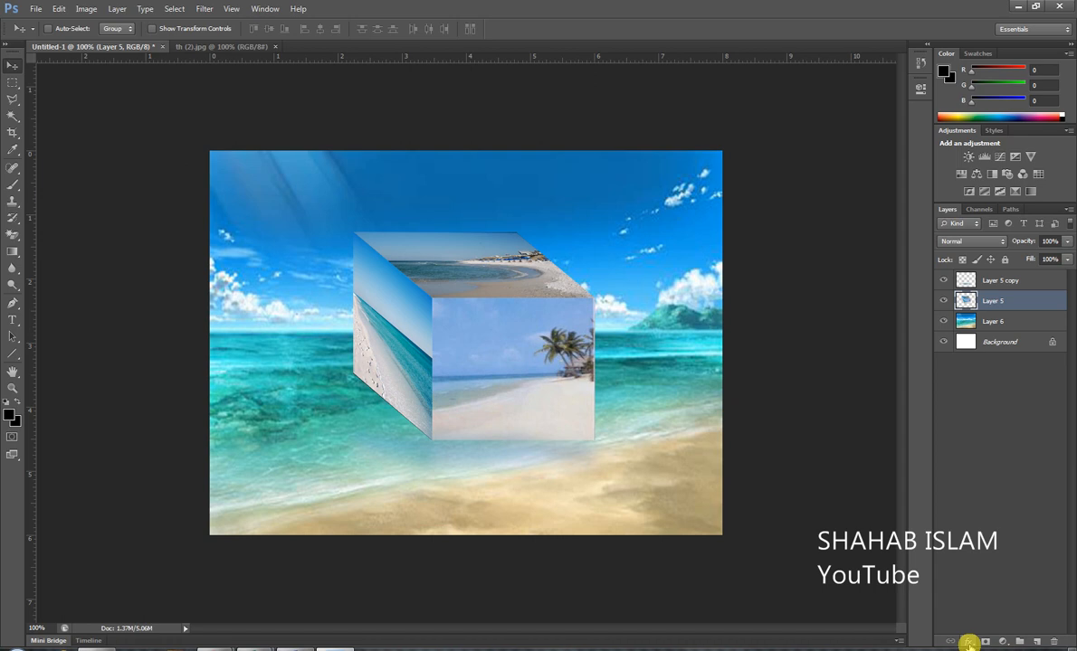
left_click(968, 642)
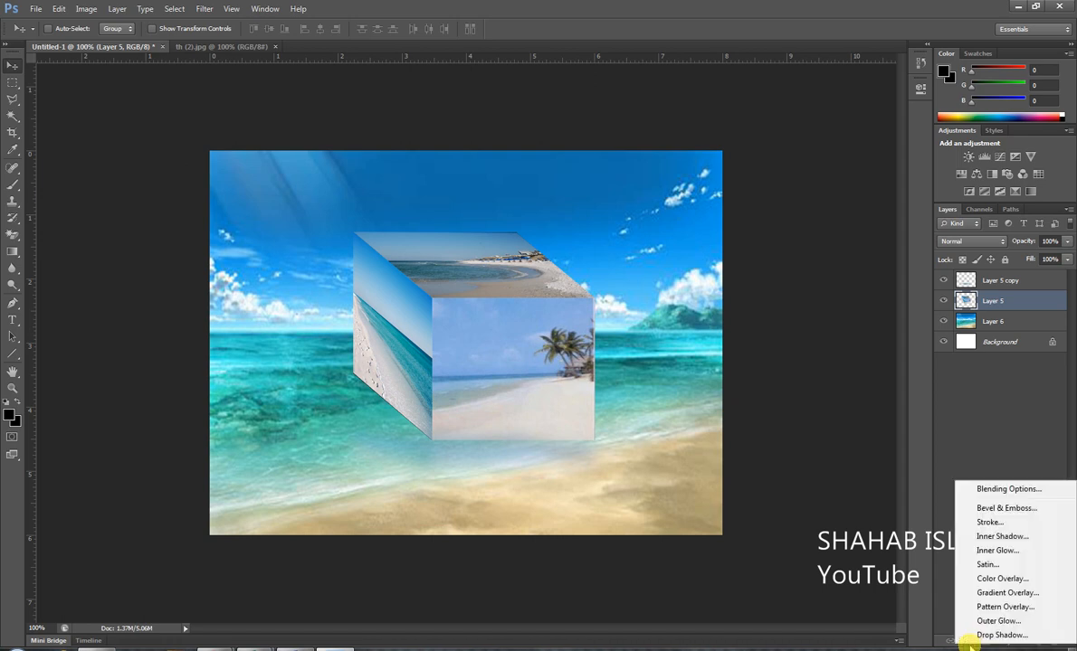
left_click(1017, 635)
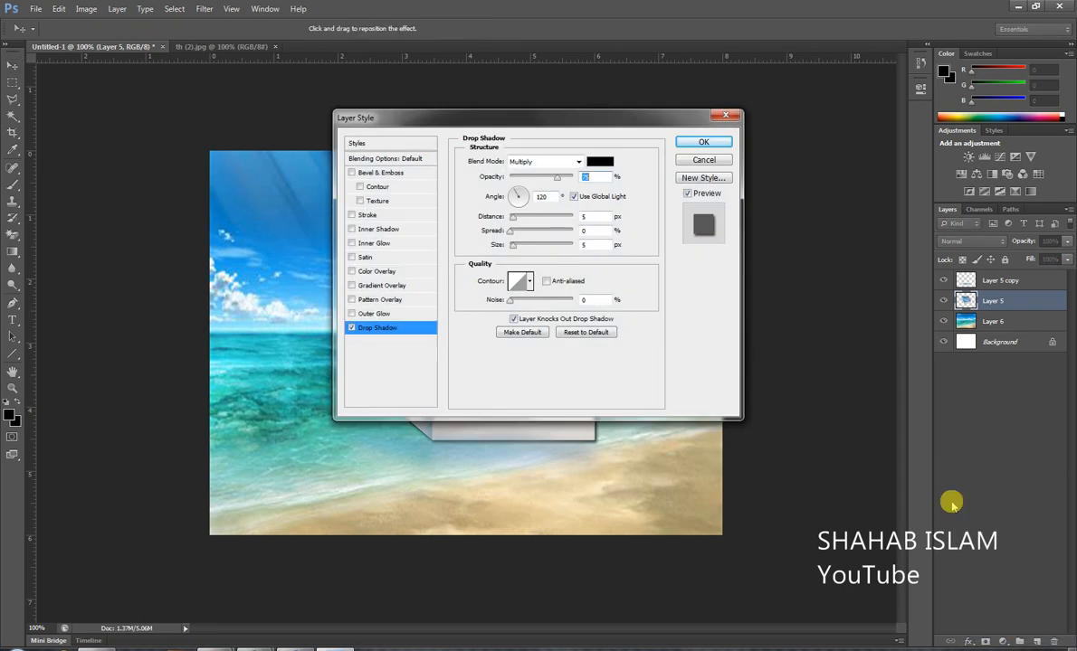
left_click_drag(553, 117, 834, 31)
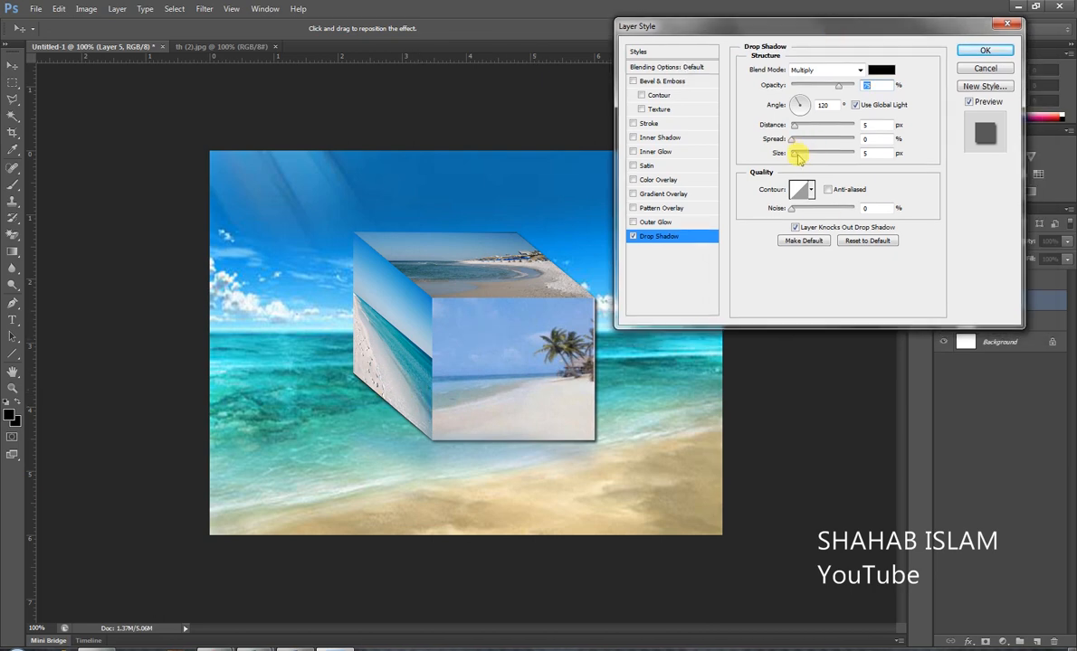
left_click_drag(796, 155, 799, 156)
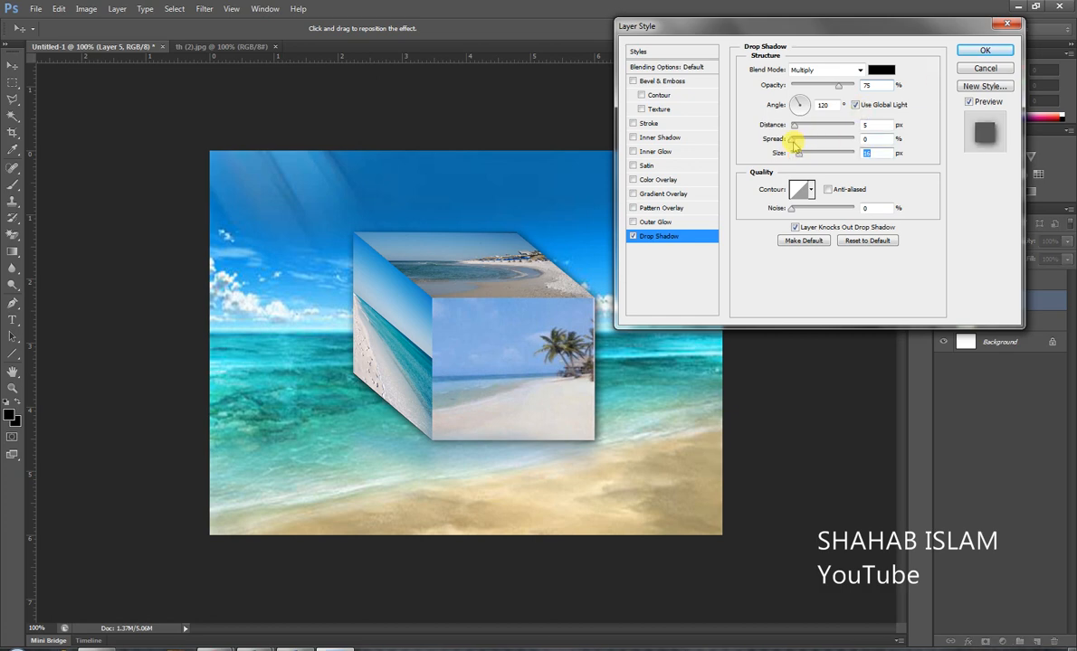
left_click_drag(792, 142, 798, 139)
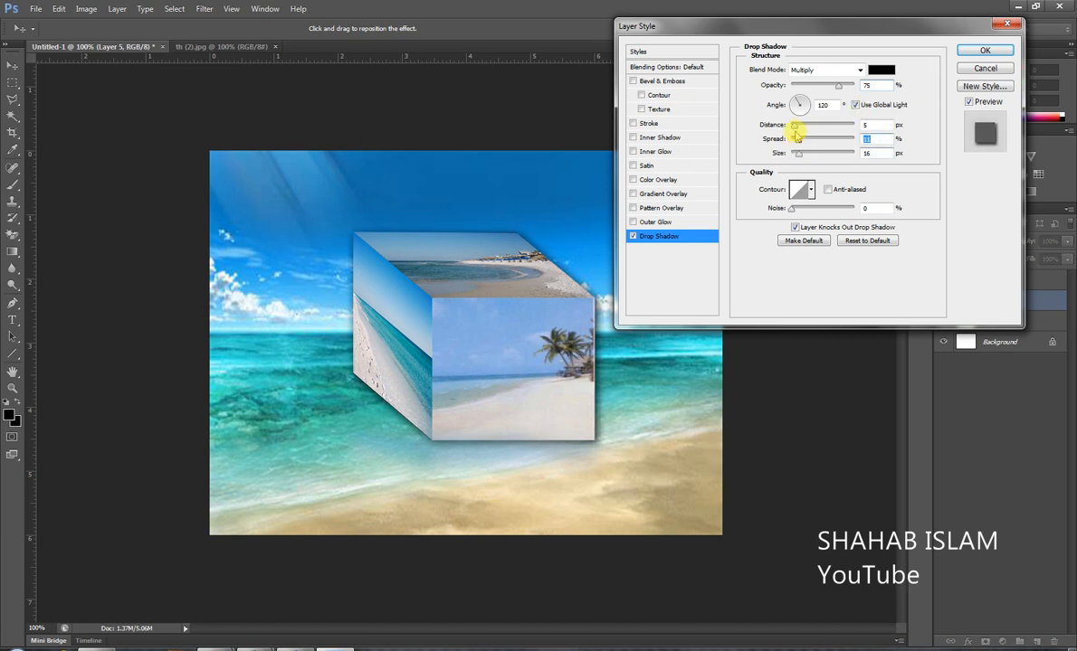
left_click(795, 124)
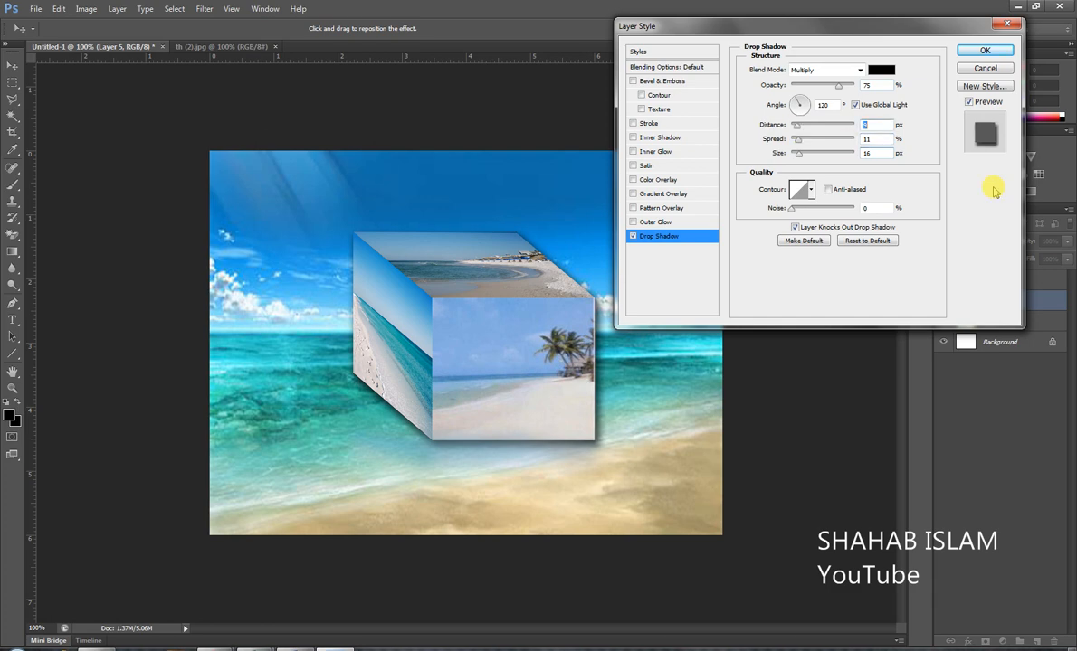
left_click(979, 51)
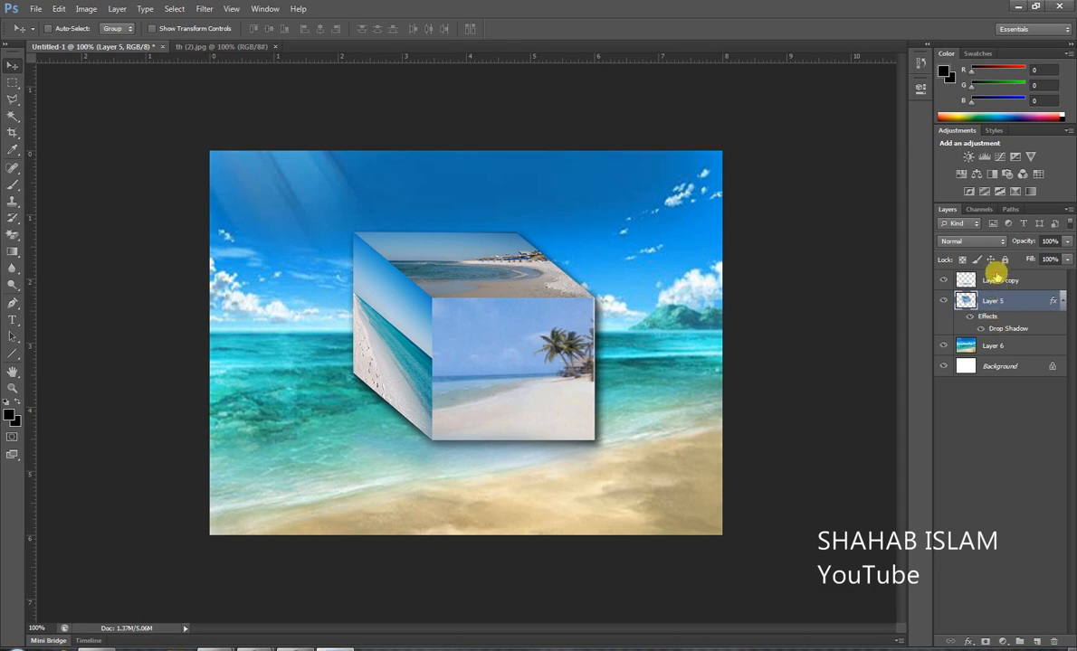
Step: Merge Layer 5 copy, Layer 5 and Layer 6 into one layer, keeping the document open and the Background separate
left_click(995, 282)
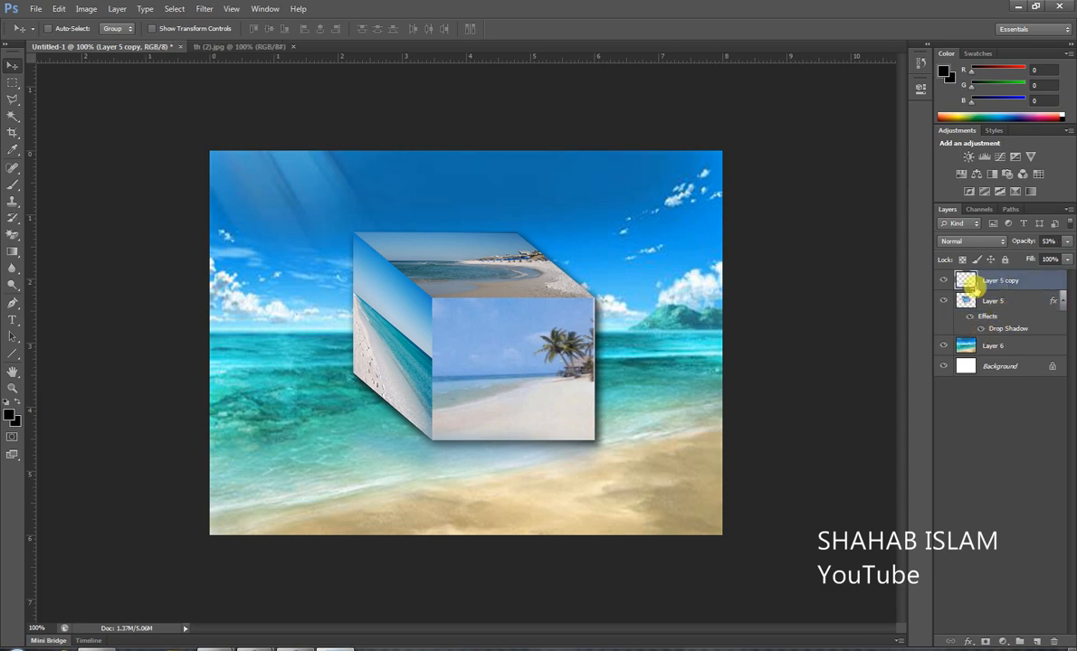
left_click(989, 348, "shift")
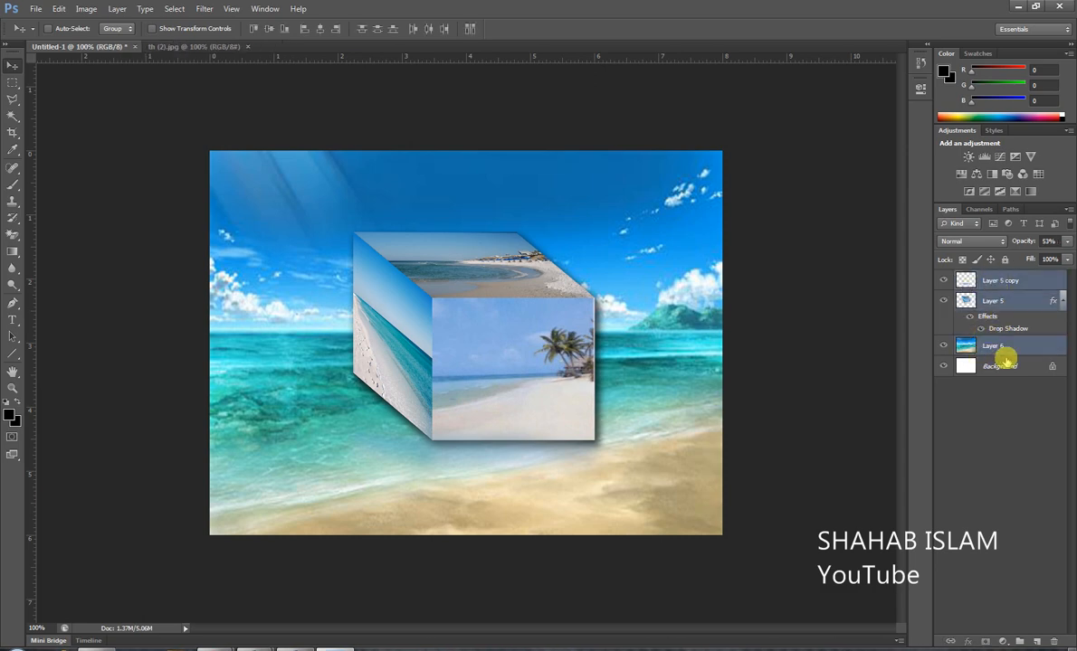
key("ctrl+w")
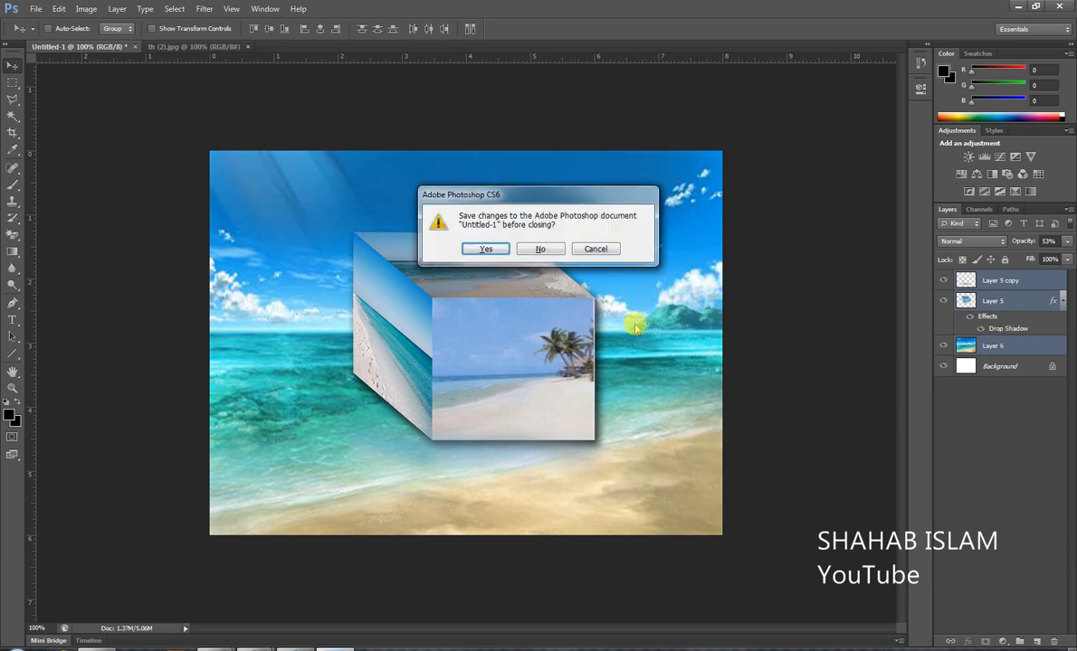
left_click(596, 251)
key("ctrl+e")
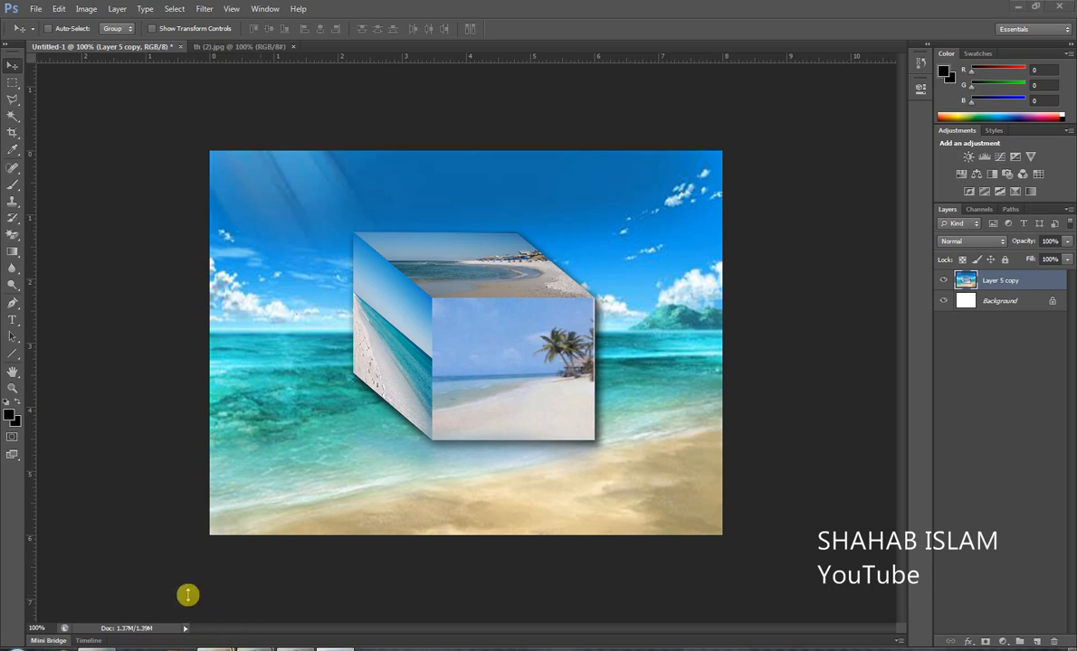
Step: Switch to the YouTube channel page in Chrome and look over its uploaded videos
left_click(201, 648)
left_click(164, 611)
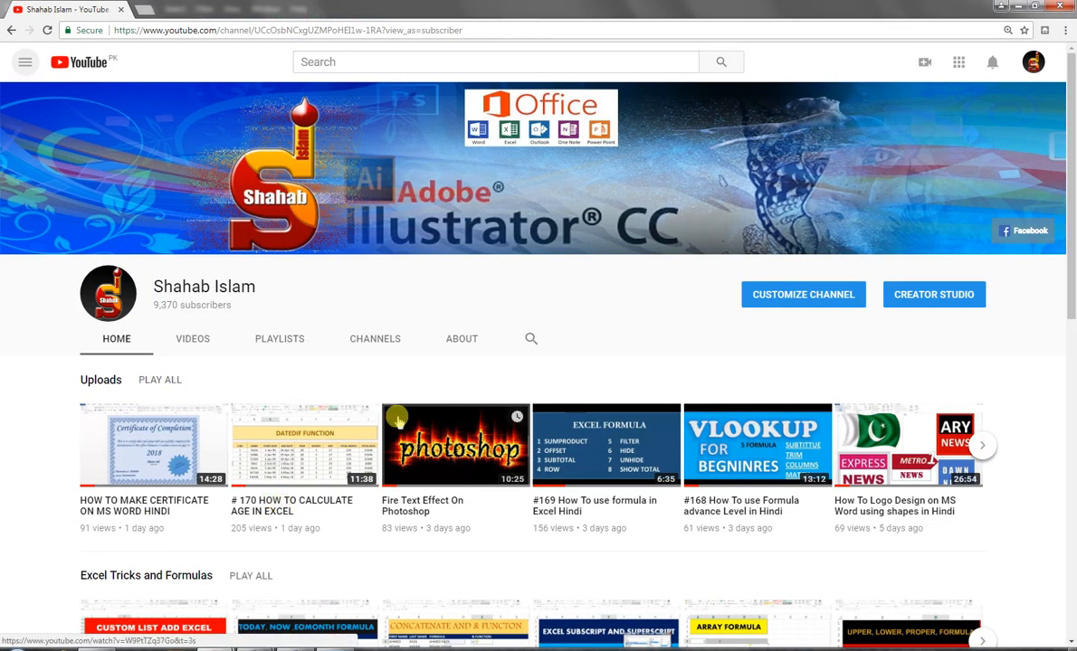
left_click(192, 337)
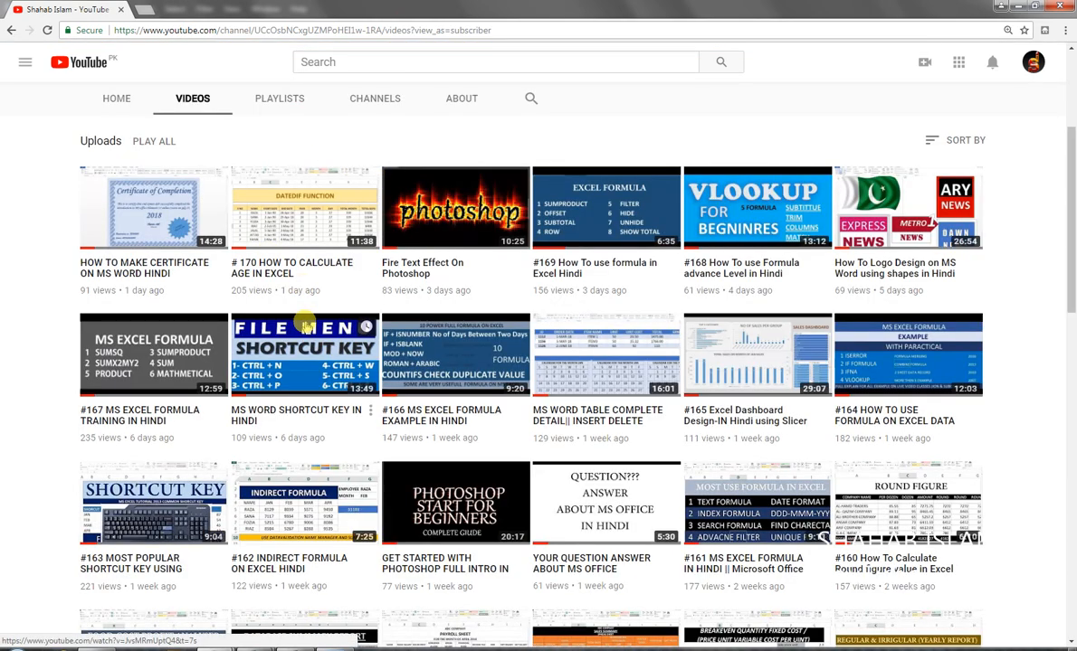
scroll(323, 398, "up", 2)
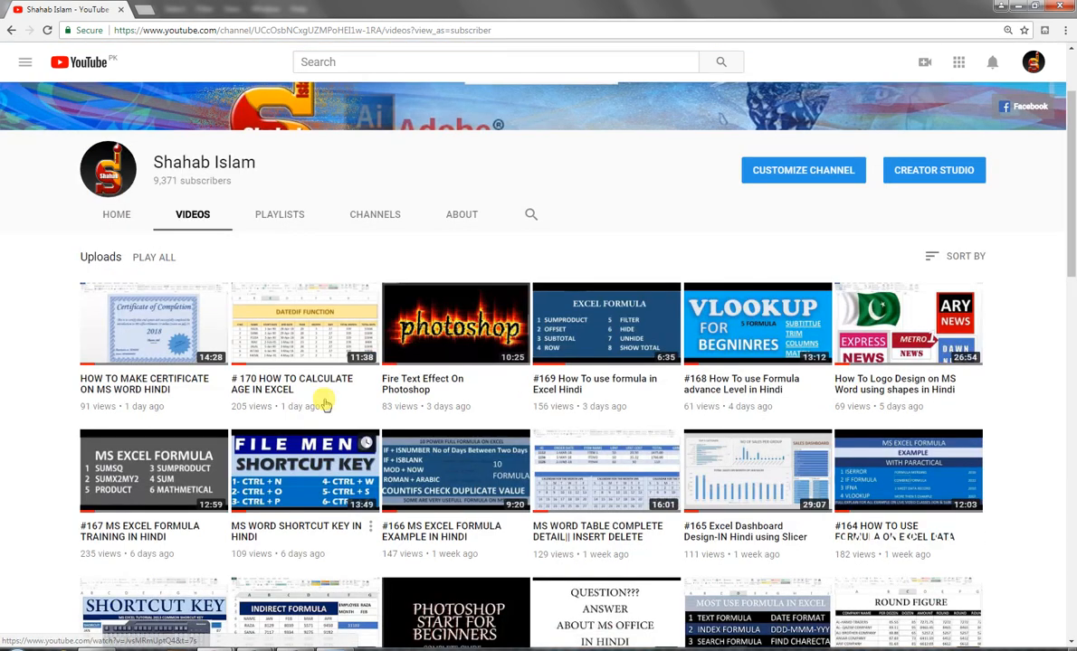
scroll(322, 406, "up", 2)
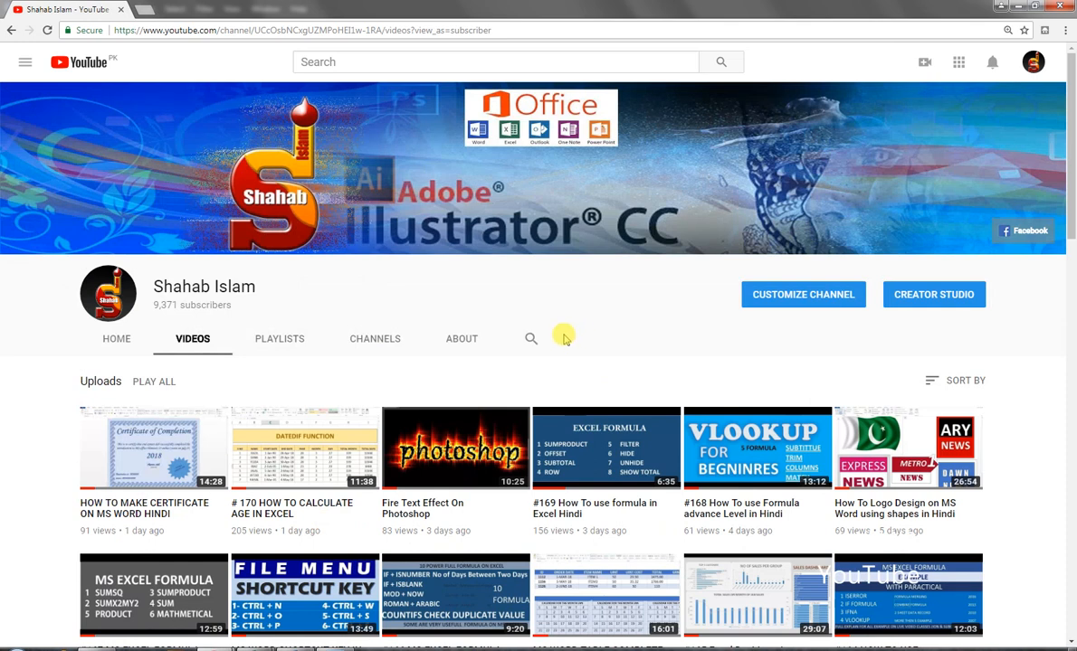